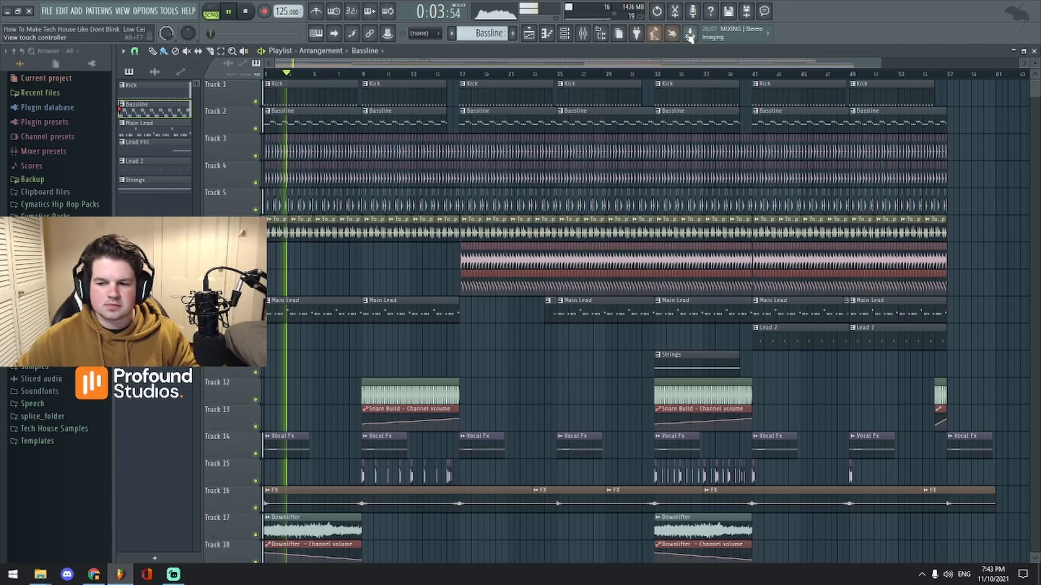
Step: Zoom and scroll the playlist down to inspect the automation tracks
left_click_drag(880, 64, 818, 63)
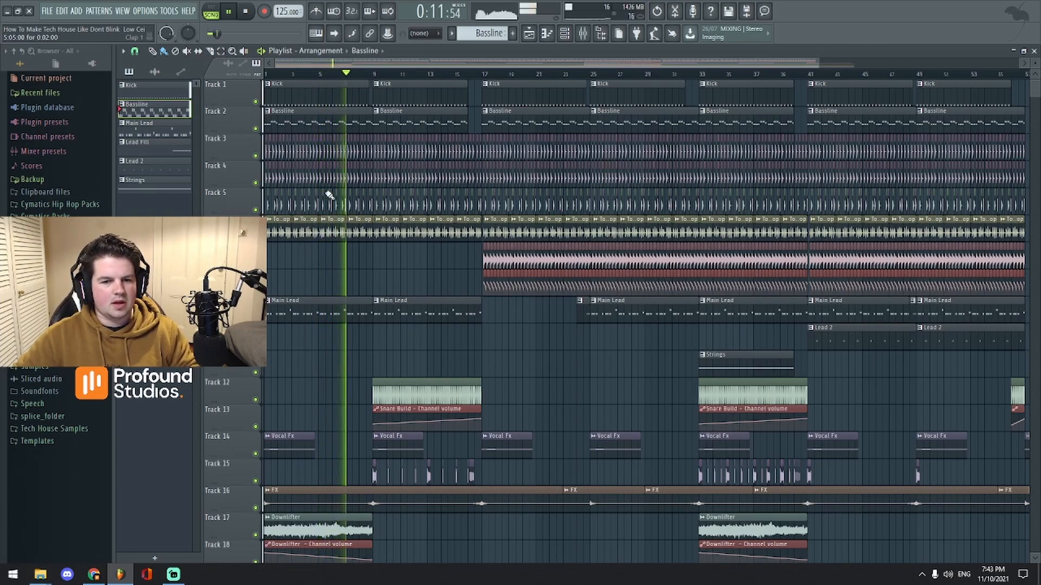
scroll(325, 374, "down", 3)
scroll(325, 375, "up", 3)
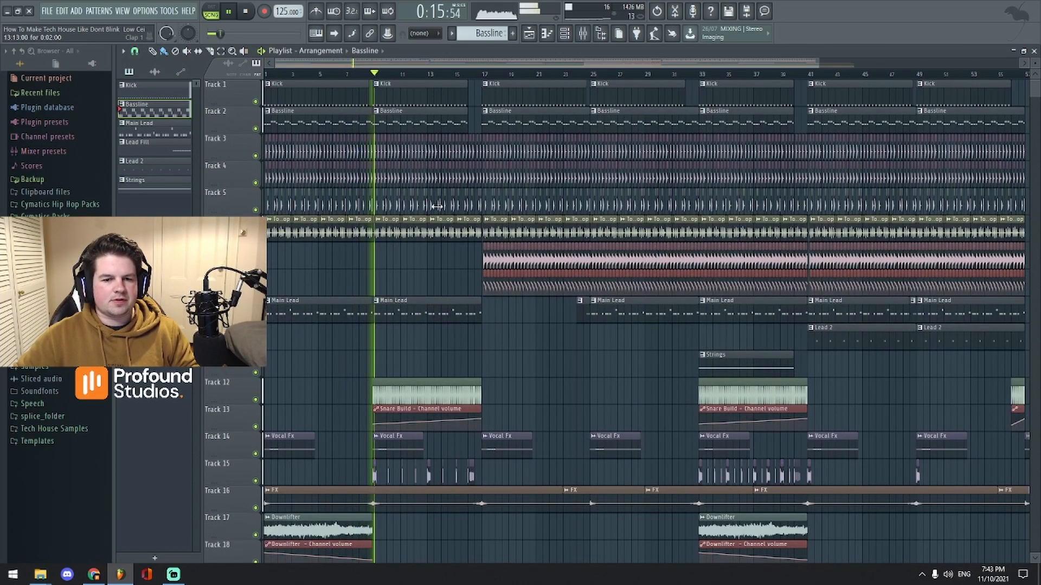
scroll(386, 385, "down", 4)
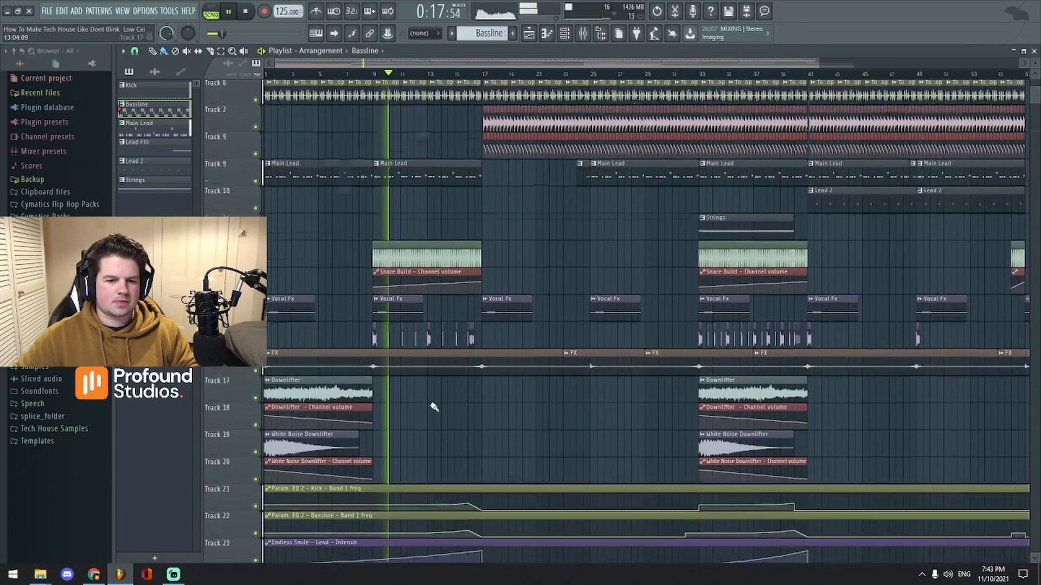
scroll(620, 421, "down", 2)
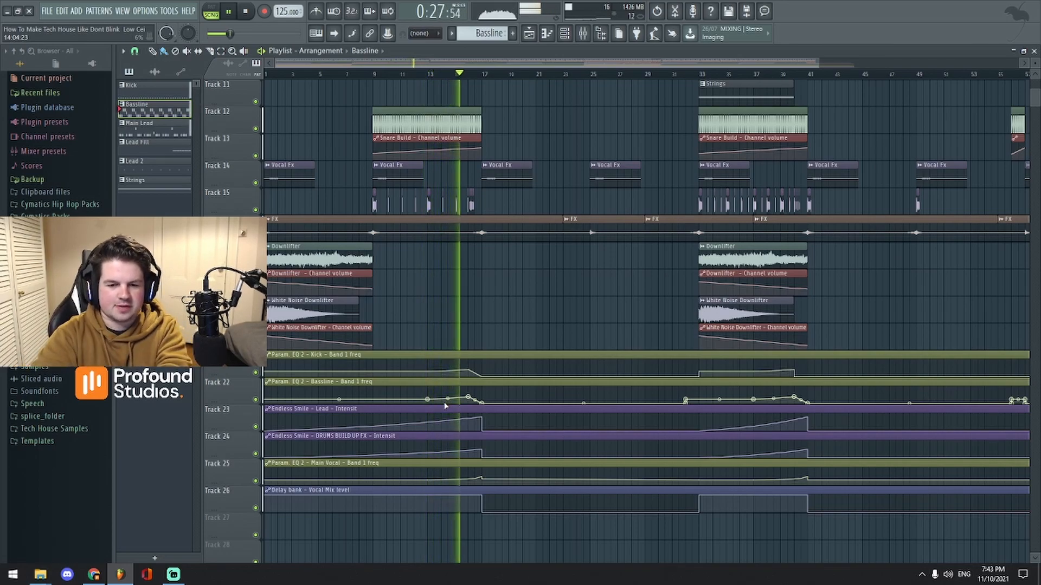
scroll(518, 433, "up", 5)
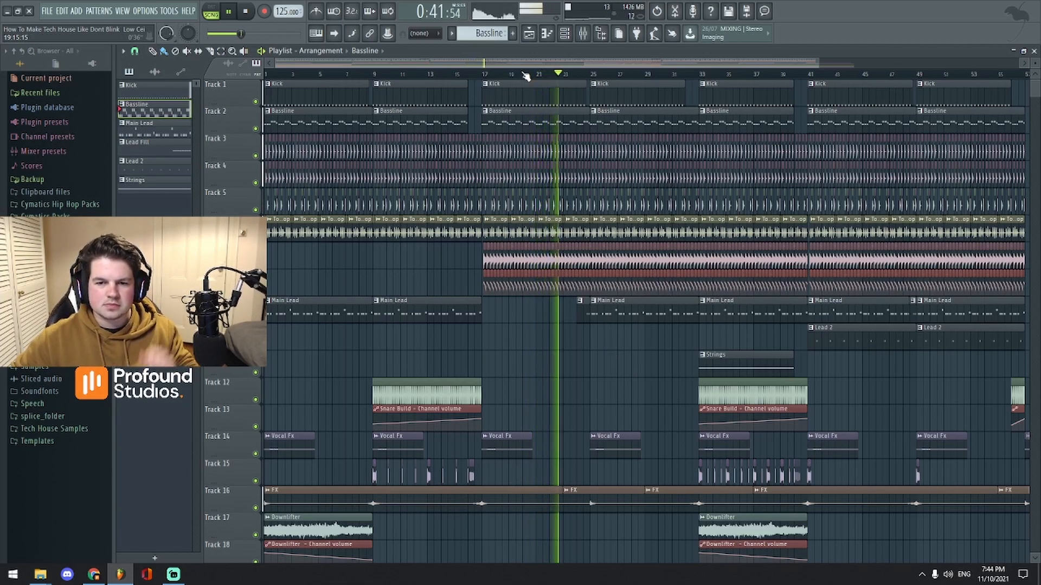
Step: Lower the system volume two notches, then stop playback back at 0:00
key("XF86AudioLowerVolume")
key("XF86AudioLowerVolume")
key("XF86AudioLowerVolume")
key("XF86AudioLowerVolume")
key("XF86AudioLowerVolume")
key("XF86AudioLowerVolume")
key("XF86AudioLowerVolume")
key("XF86AudioLowerVolume")
key("XF86AudioLowerVolume")
key("XF86AudioLowerVolume")
key("XF86AudioLowerVolume")
key("XF86AudioLowerVolume")
key("XF86AudioLowerVolume")
key("XF86AudioLowerVolume")
key("XF86AudioLowerVolume")
key("XF86AudioLowerVolume")
key("XF86AudioLowerVolume")
key("XF86AudioLowerVolume")
key("XF86AudioLowerVolume")
key("XF86AudioLowerVolume")
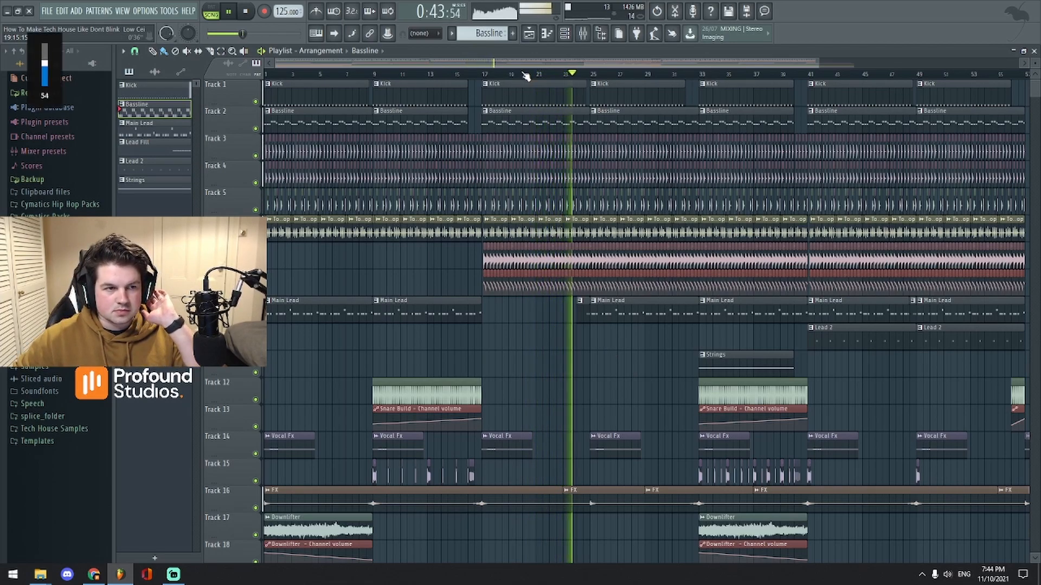
key("XF86AudioLowerVolume")
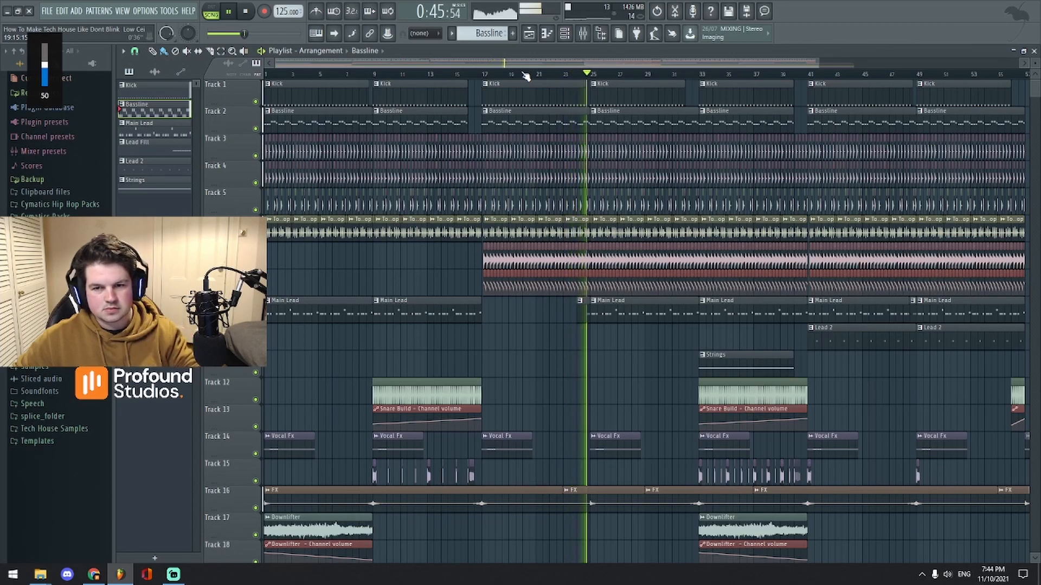
scroll(531, 76, "down", 2)
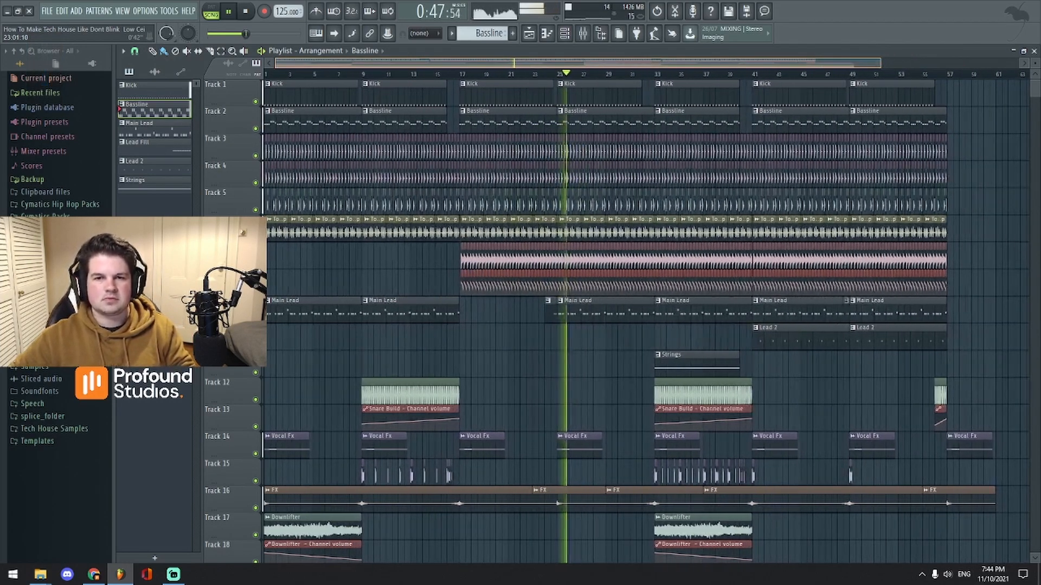
scroll(597, 64, "up", 1)
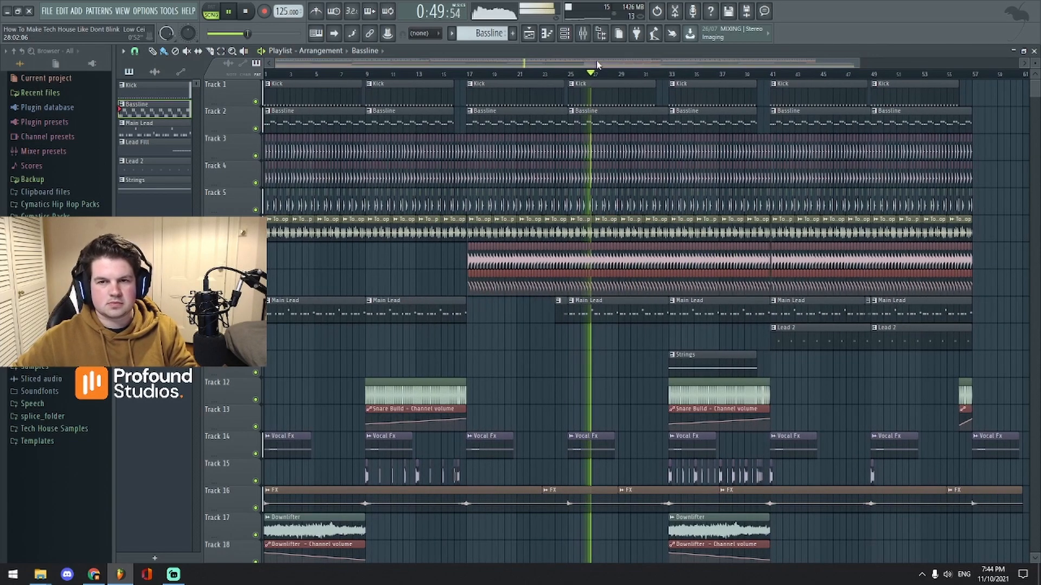
scroll(599, 65, "up", 1)
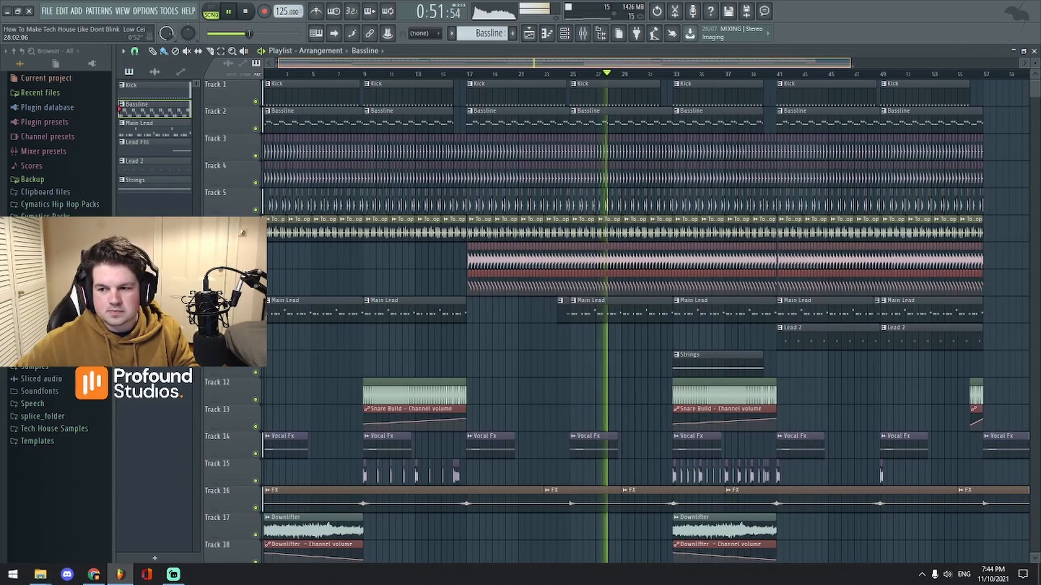
key("space")
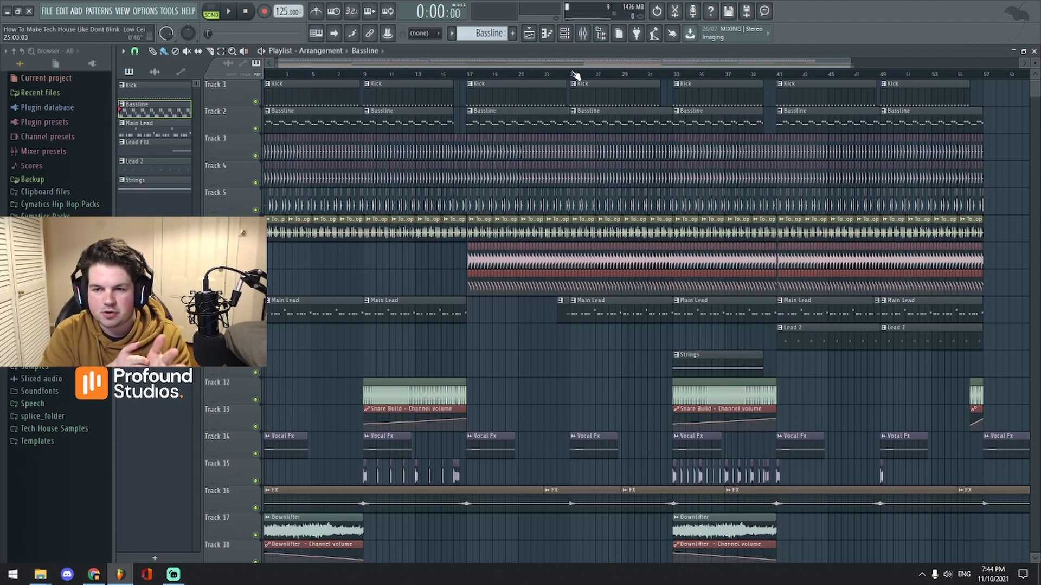
Step: Open the mixer, switch to pattern mode and select Bassline insert 2
left_click(582, 33)
left_click_drag(594, 137, 577, 117)
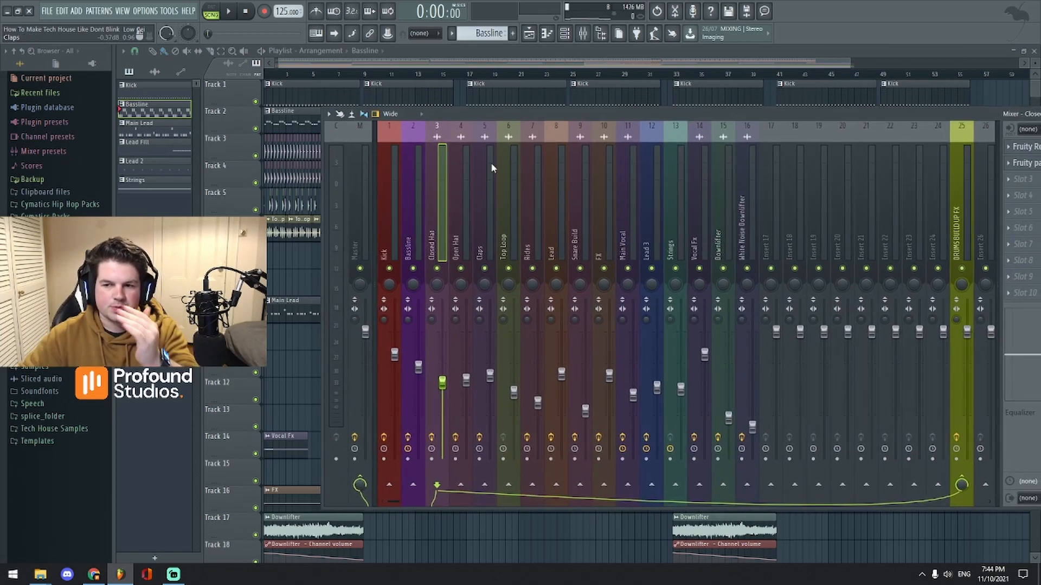
left_click(228, 13)
left_click(212, 15)
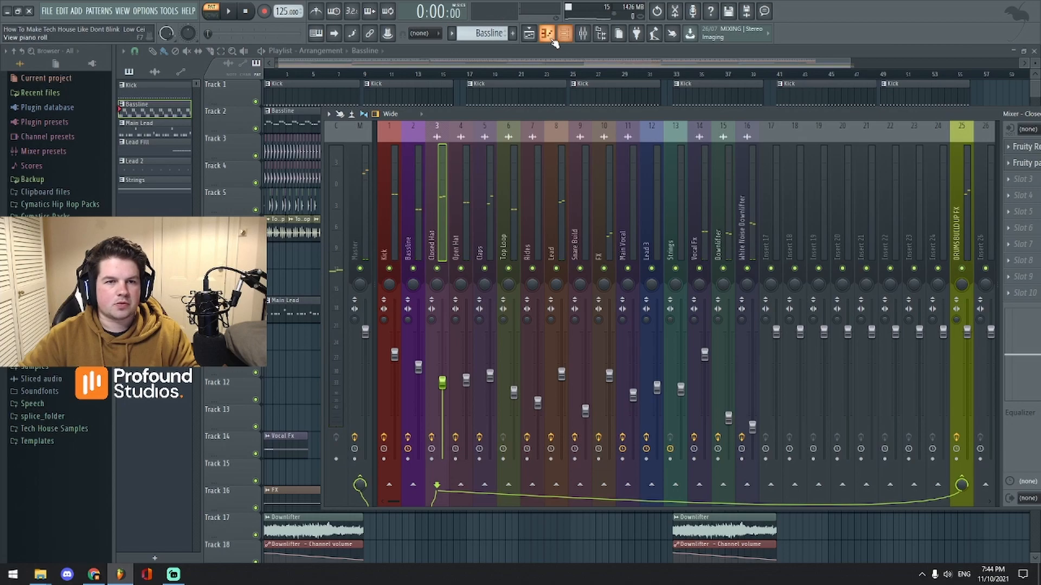
left_click(416, 242)
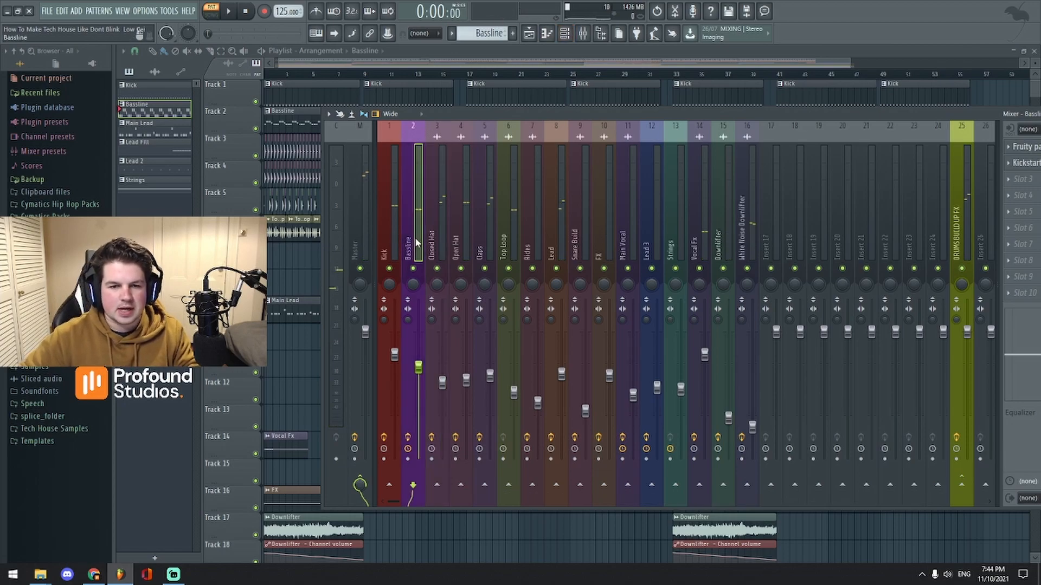
Step: Solo the Bassline mixer insert via its mute light
left_click(564, 33)
left_click(498, 72)
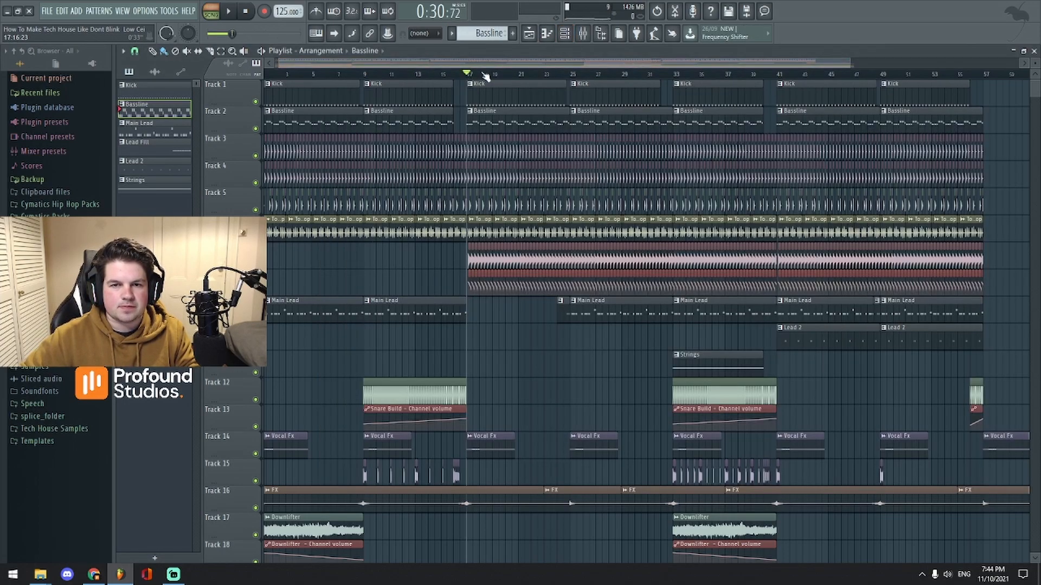
left_click(583, 34)
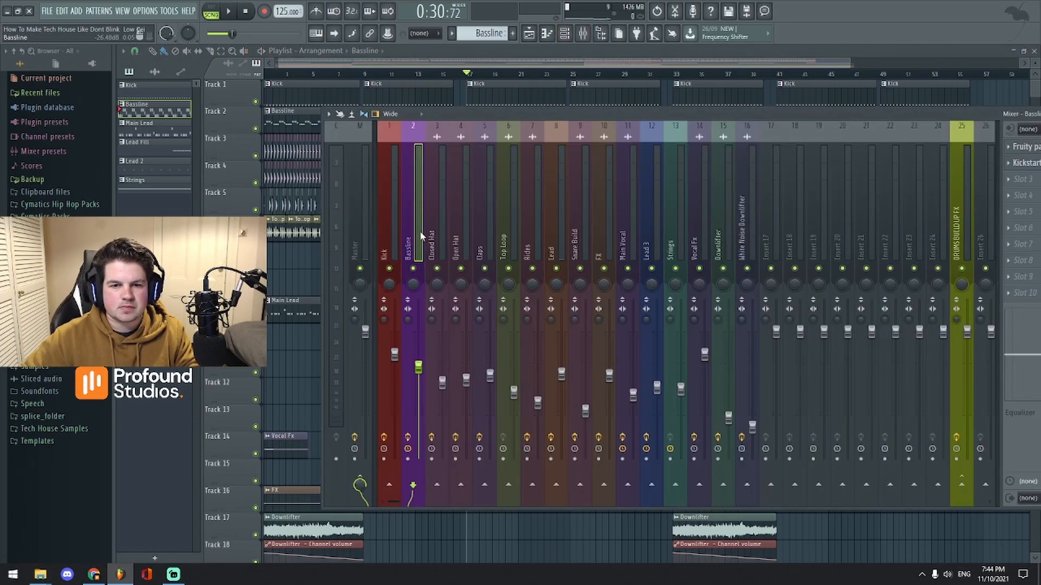
right_click(413, 268)
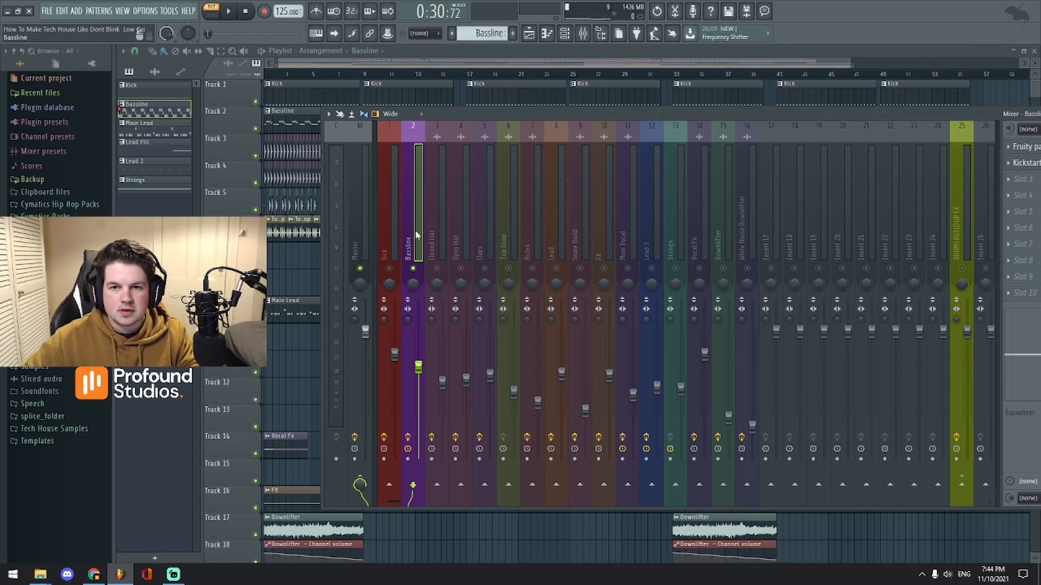
Step: Set the playhead to bar 17 and bring up the Bassline's Serum with BA - Dirty Sub
left_click(471, 75)
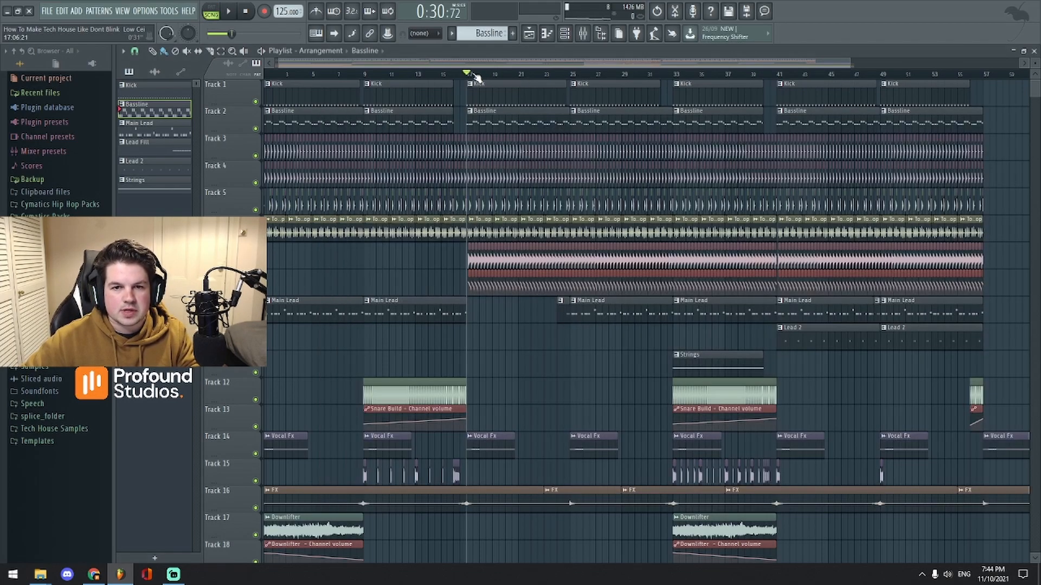
left_click(582, 34)
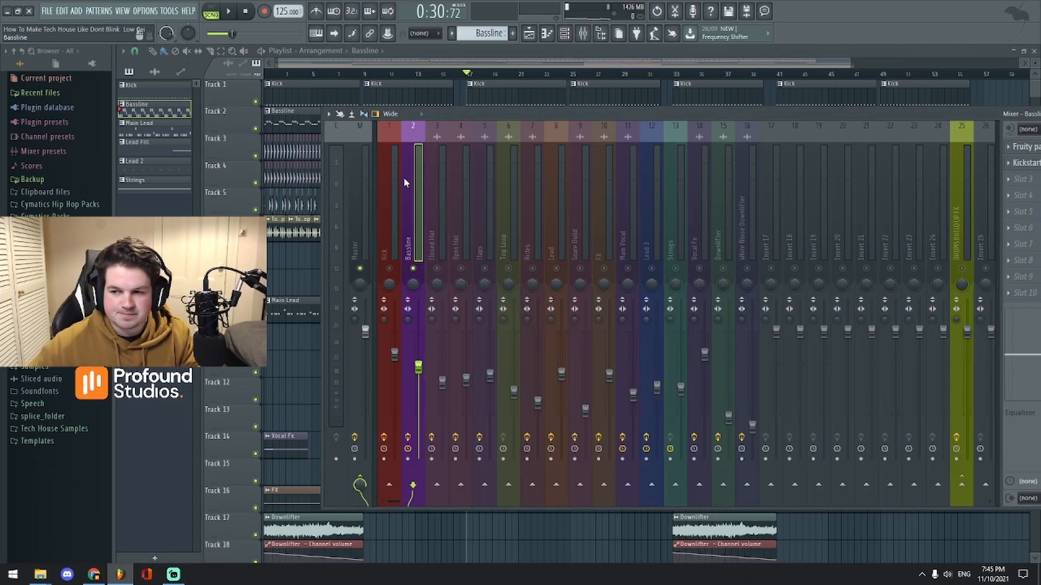
left_click(563, 34)
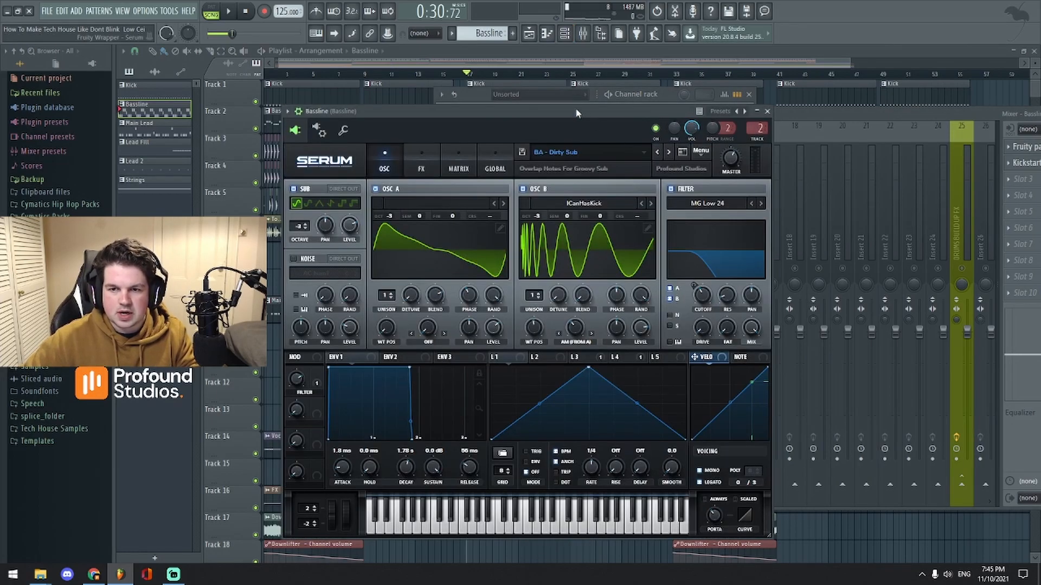
Step: Move Serum aside, play the bassline, and show its G#5, F#5, G5 piano roll pattern
left_click_drag(577, 113, 726, 95)
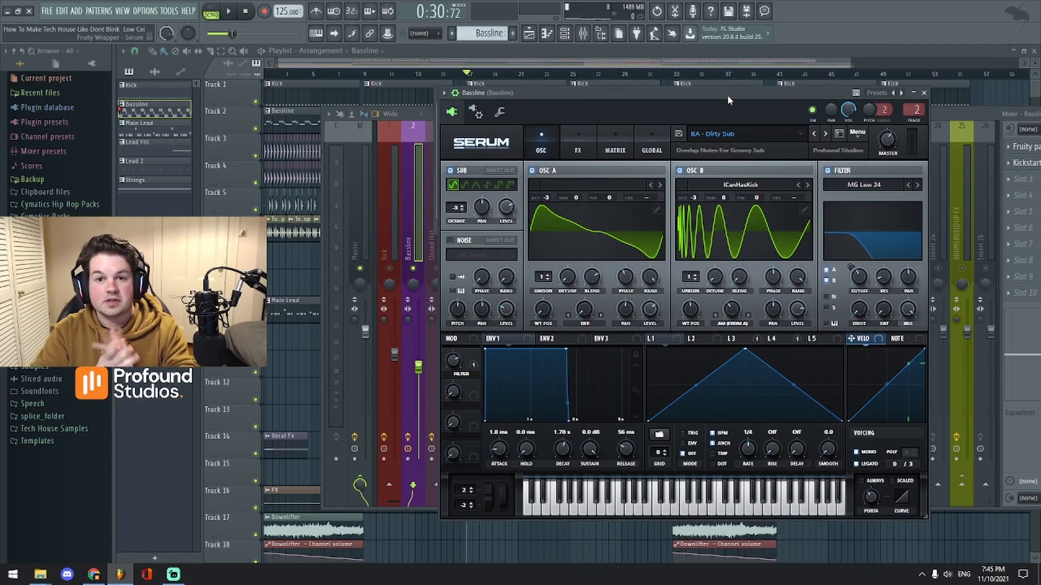
left_click_drag(687, 95, 718, 136)
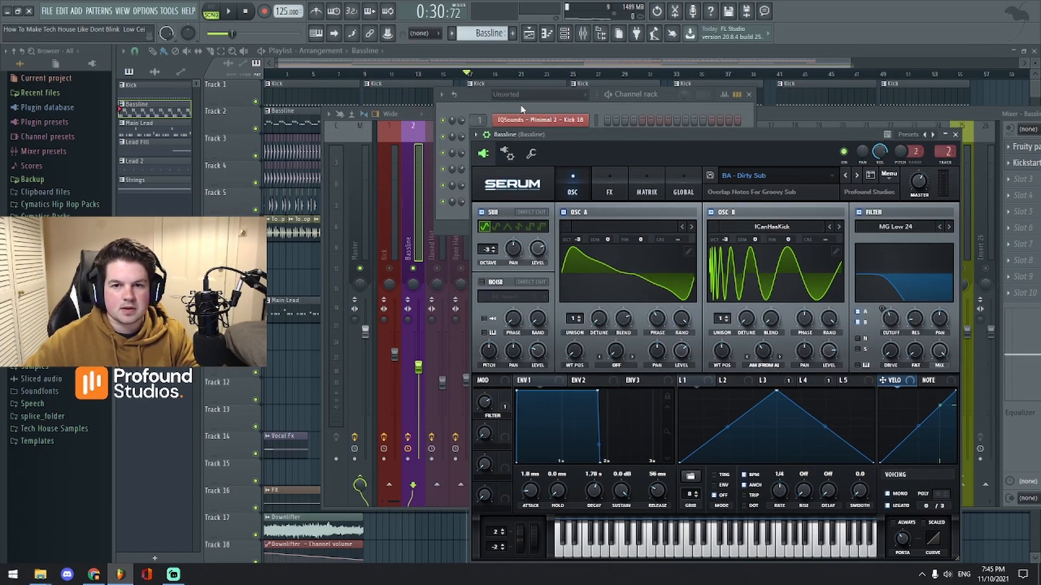
key("space")
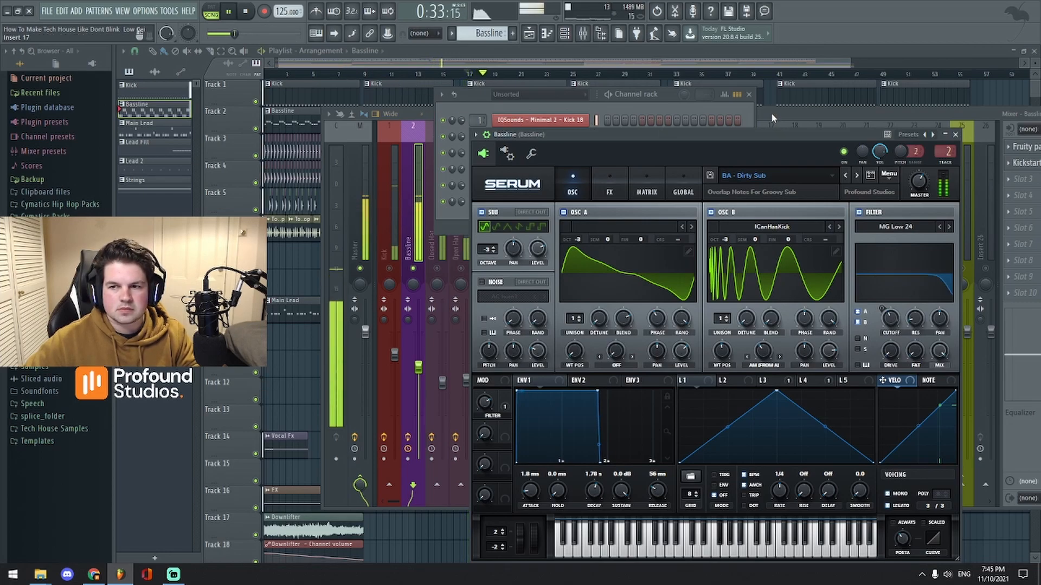
left_click(559, 39)
left_click_drag(519, 63, 519, 65)
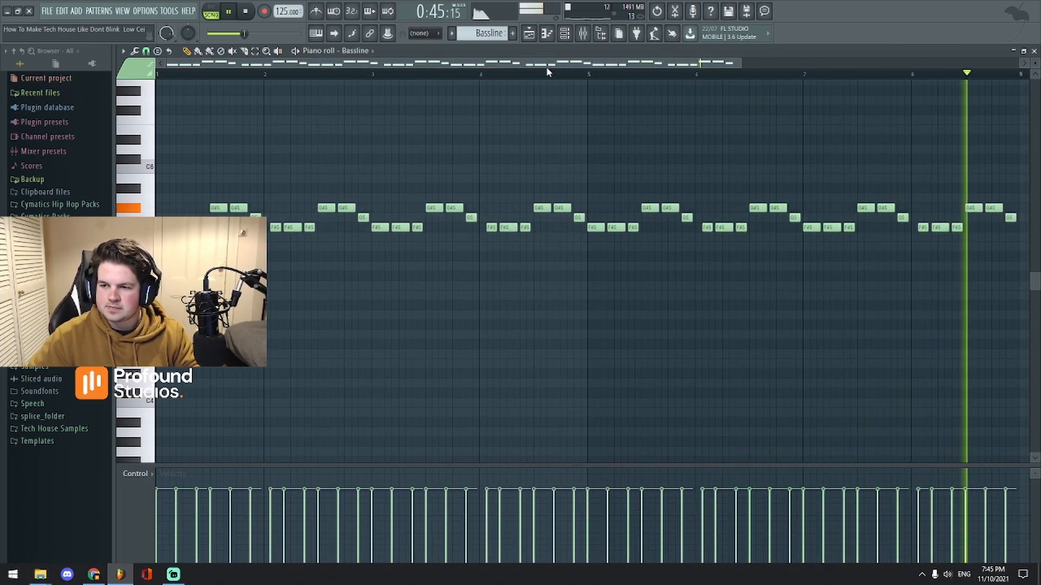
Step: Reopen the mixer during playback, shifted left to show Bassline's Fruity parametric EQ 2 and Kickstart
key("space")
left_click(530, 35)
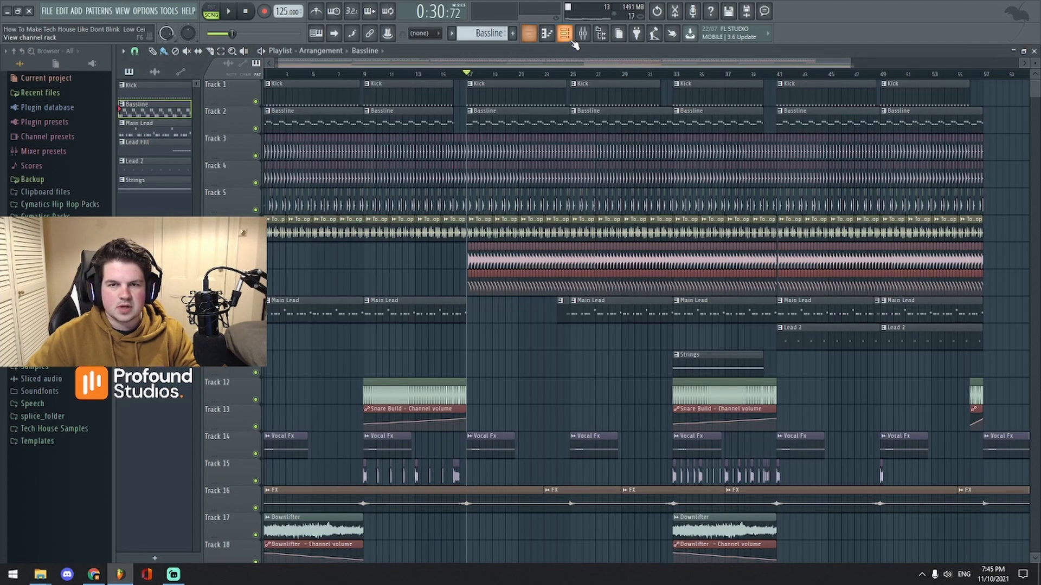
left_click(571, 37)
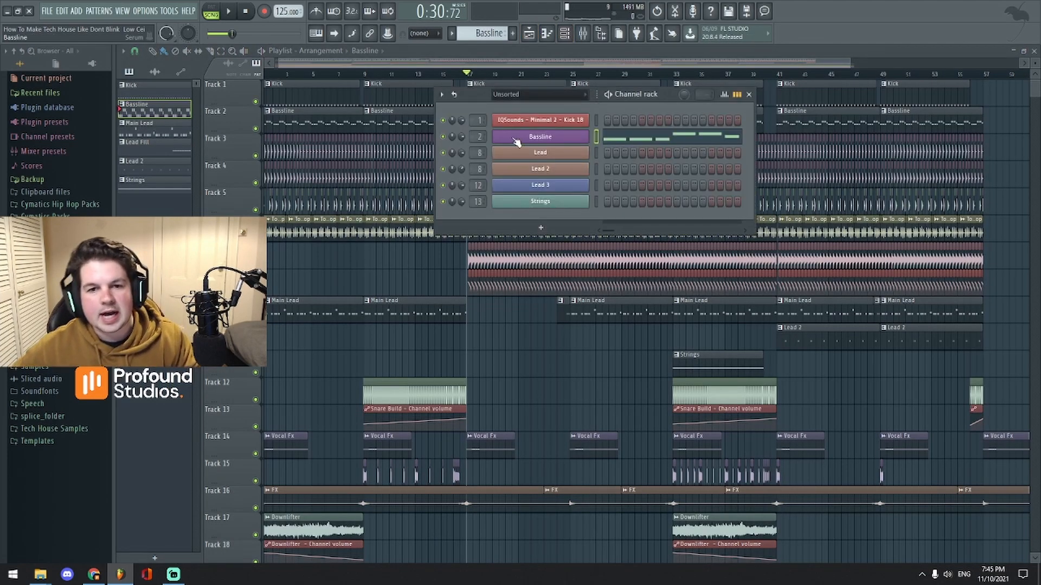
left_click(583, 35)
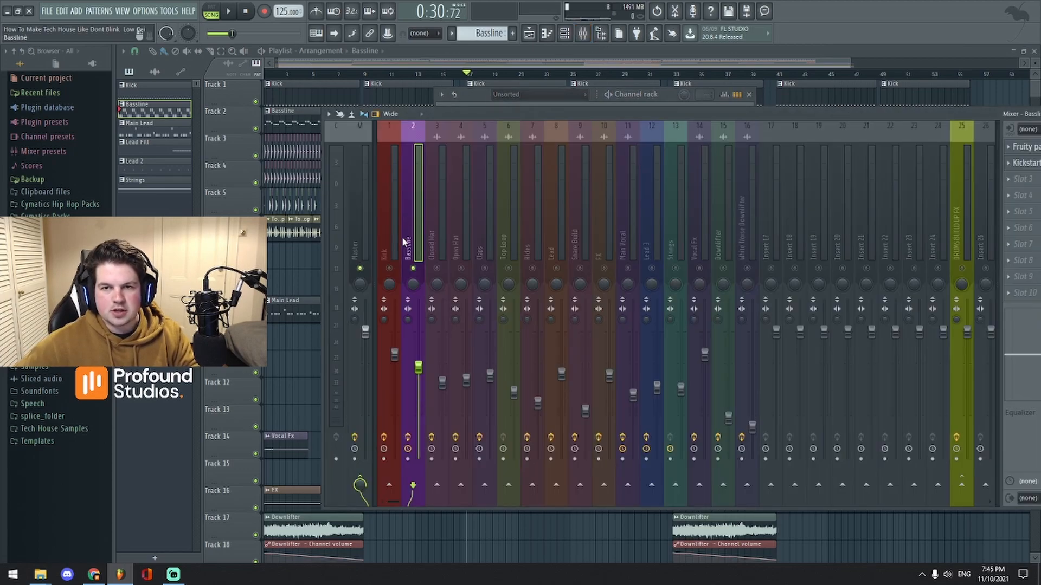
key("space")
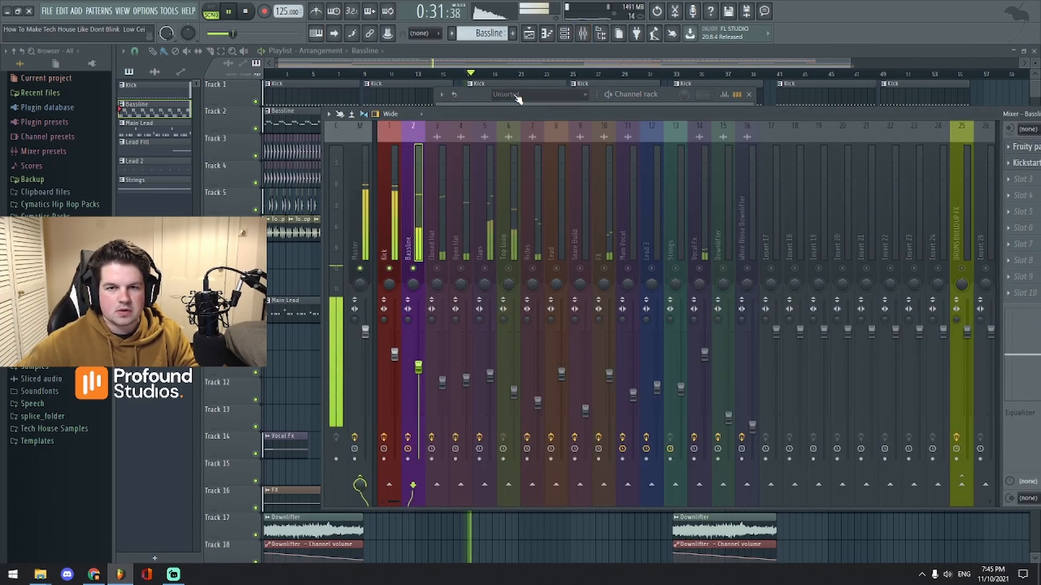
left_click_drag(863, 112, 776, 103)
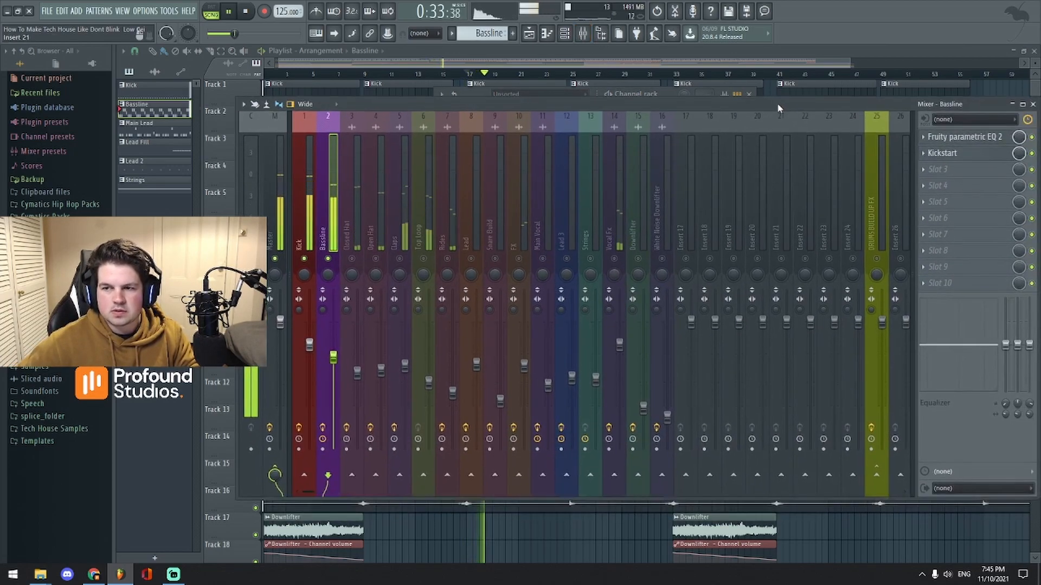
Step: Review the Kick insert's Fruity Blood Overdrive settings, then close it
key("space")
left_click(972, 139)
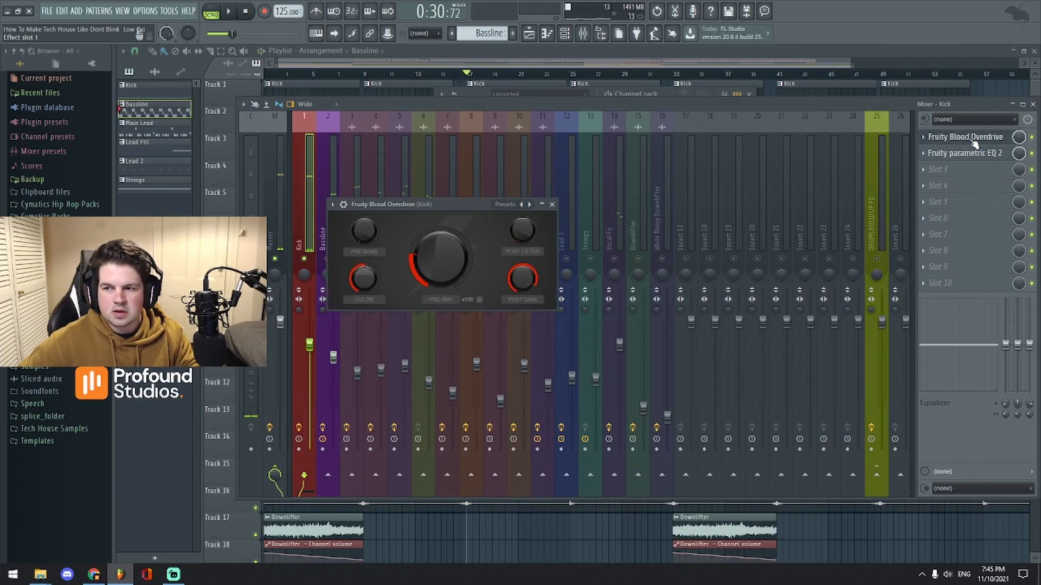
left_click_drag(463, 208, 493, 181)
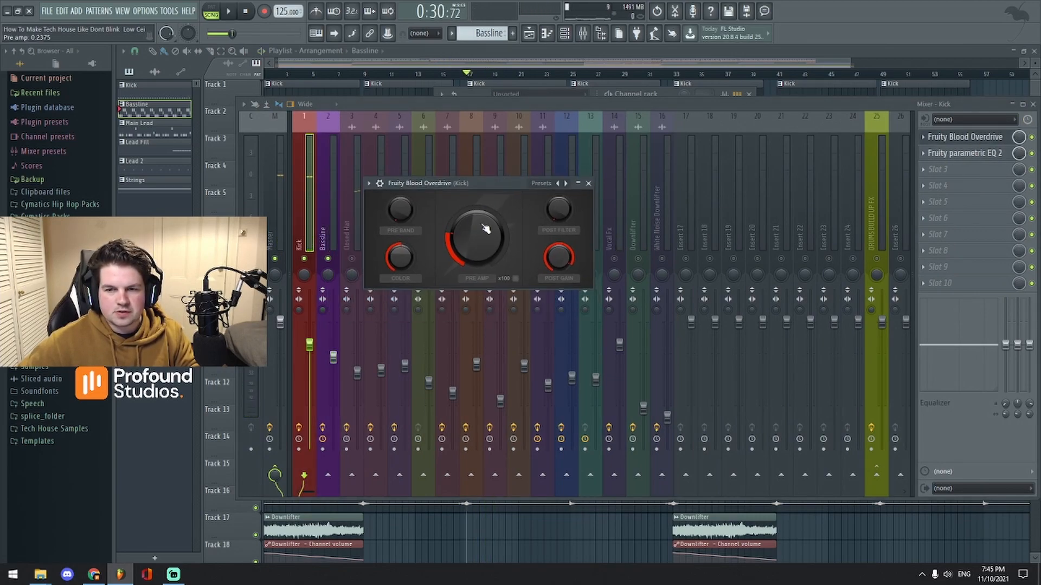
left_click(590, 184)
Step: Review the Kick insert's Fruity parametric EQ 2 settings, then close it
left_click(956, 159)
left_click_drag(638, 169, 515, 128)
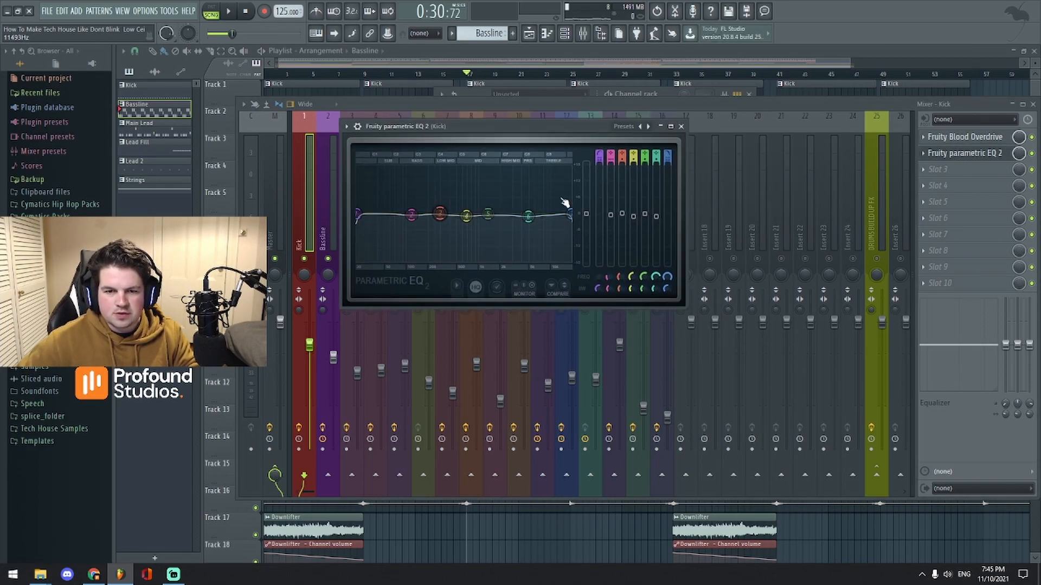
left_click_drag(595, 131, 767, 190)
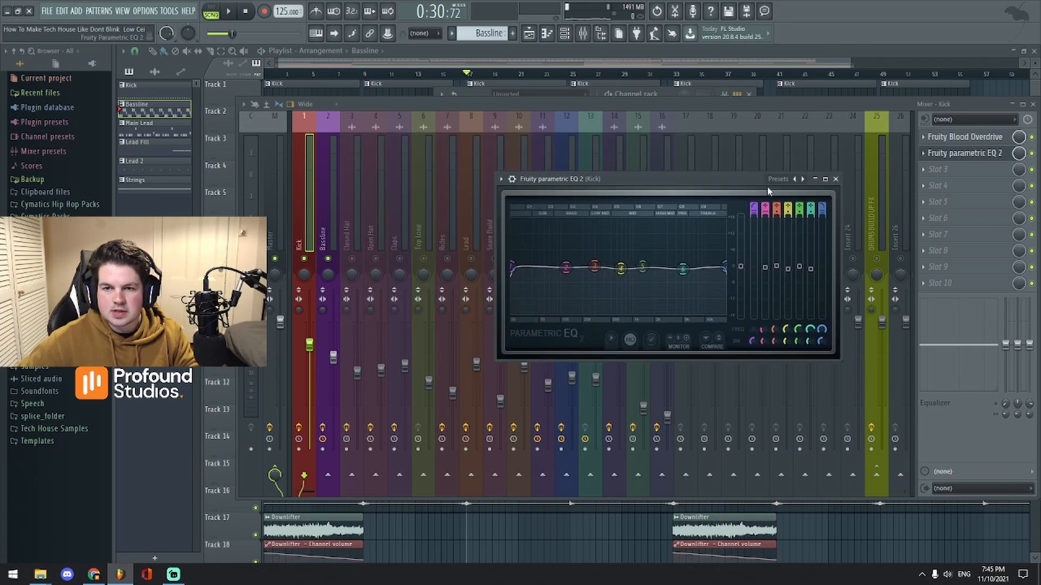
left_click(836, 180)
Step: Play and stop the mix, then close the mixer and channel rack with F12
key("space")
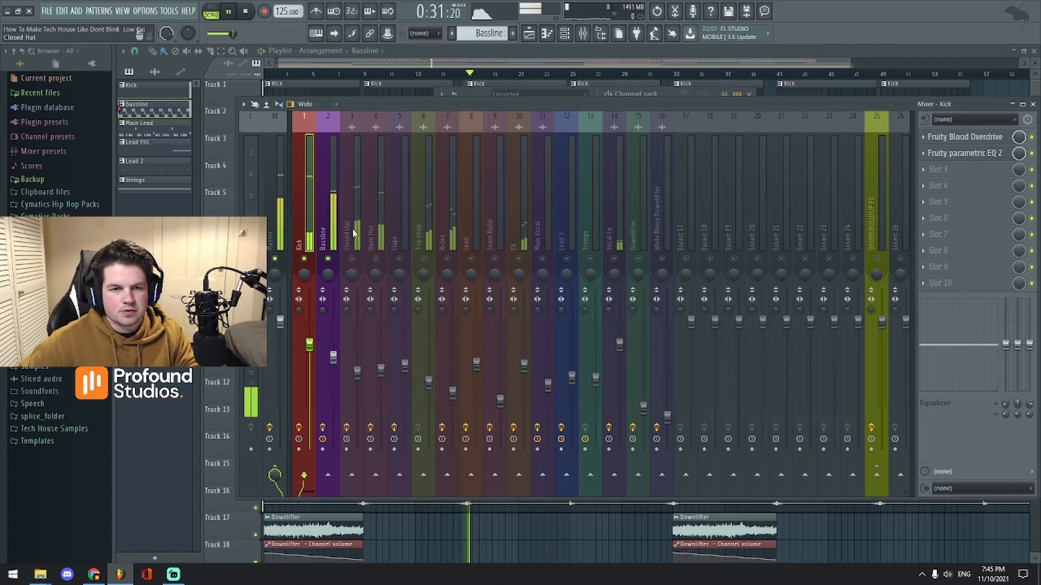
key("space")
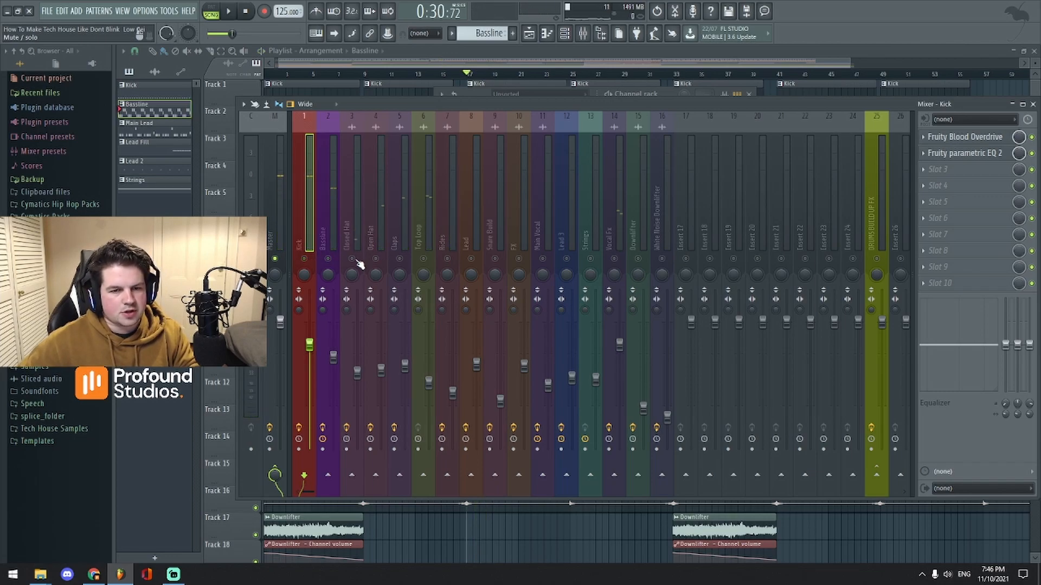
left_click_drag(454, 104, 497, 110)
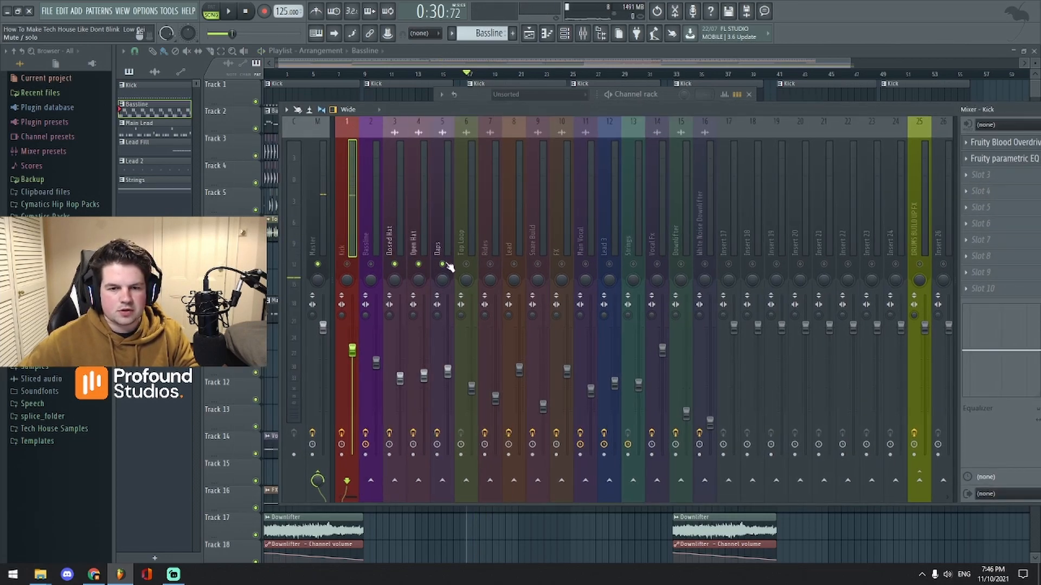
key("F12")
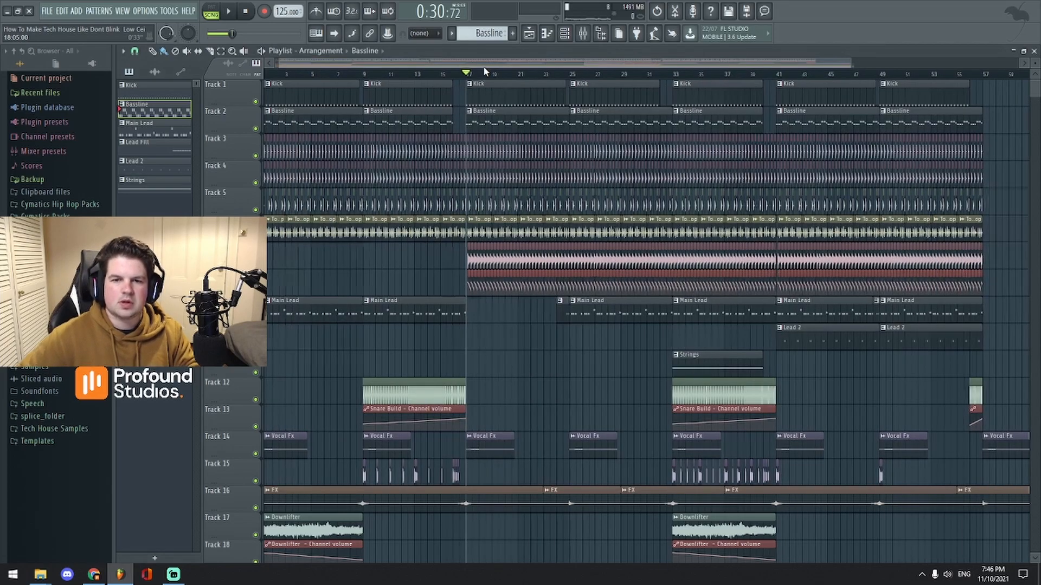
Step: Play the arrangement and zoom the playlist in around bar 17
key("space")
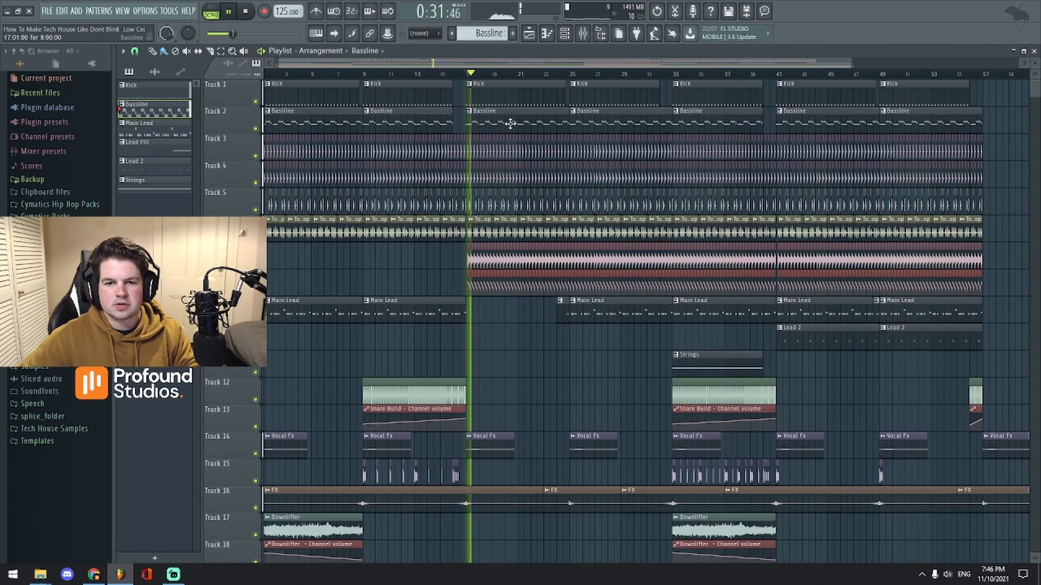
scroll(509, 123, "up", 3)
scroll(509, 123, "up", 4)
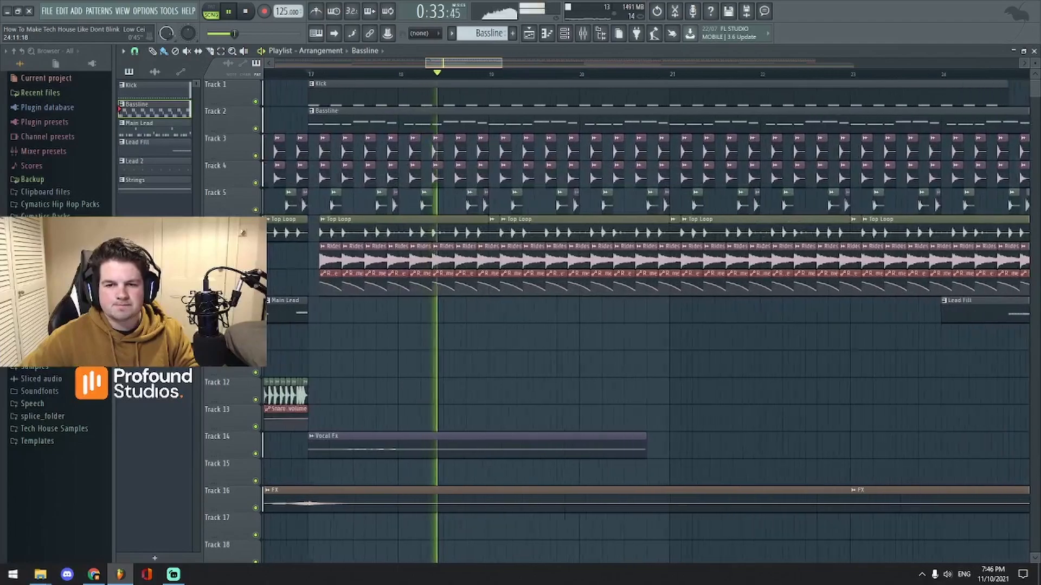
scroll(590, 60, "up", 2)
key("space")
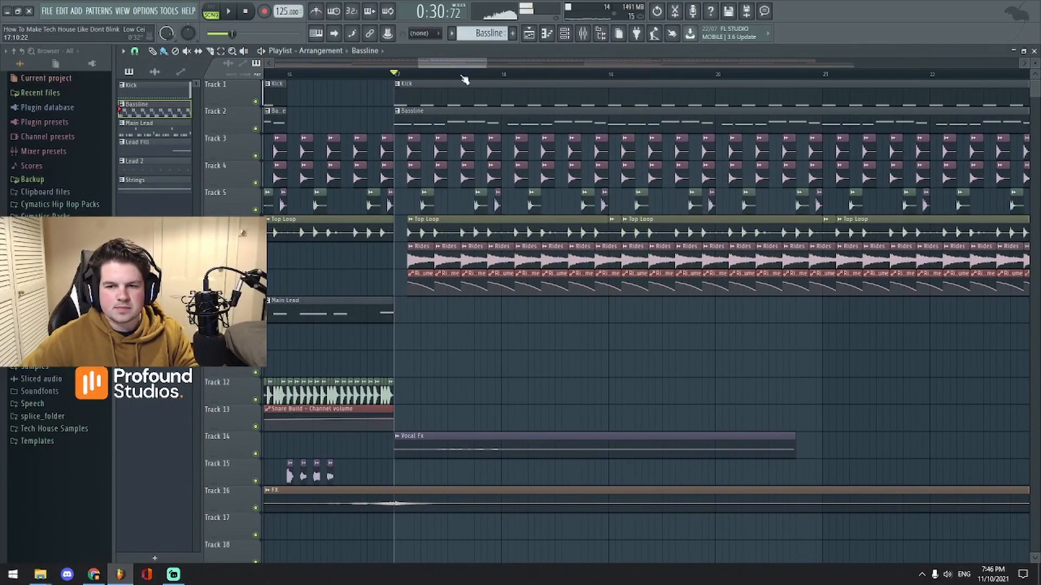
scroll(465, 83, "up", 3)
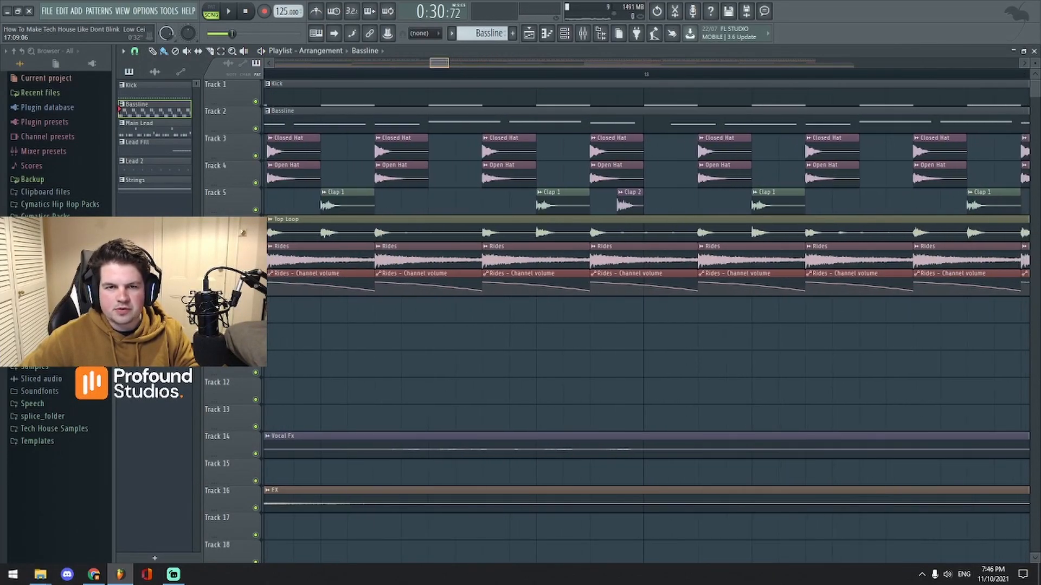
scroll(515, 113, "down", 2)
Step: Solo the Claps track in the mixer and play the drums from bar 17
left_click(581, 36)
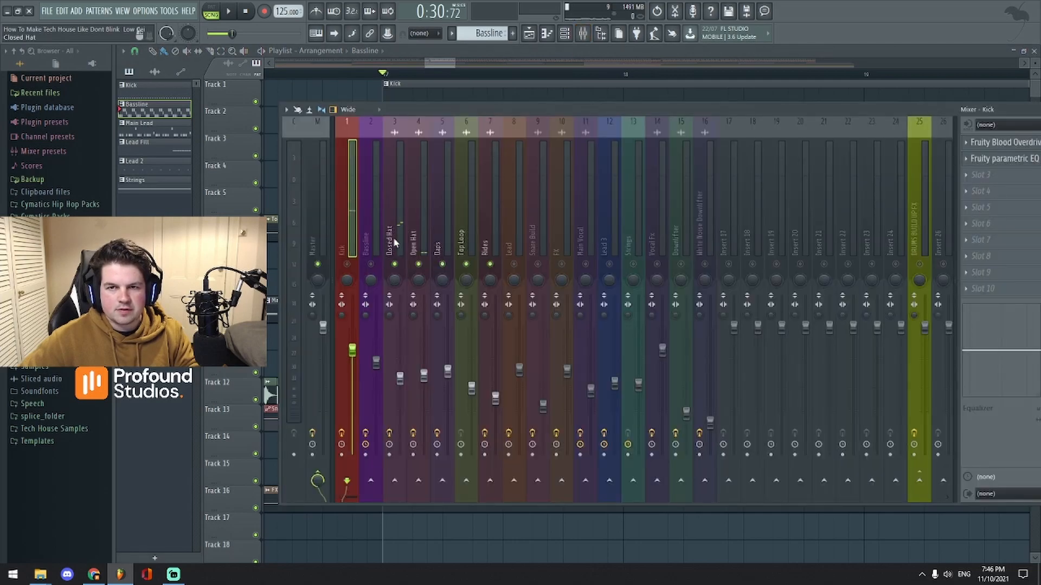
left_click(449, 239)
key("s")
key("space")
middle_click(443, 95)
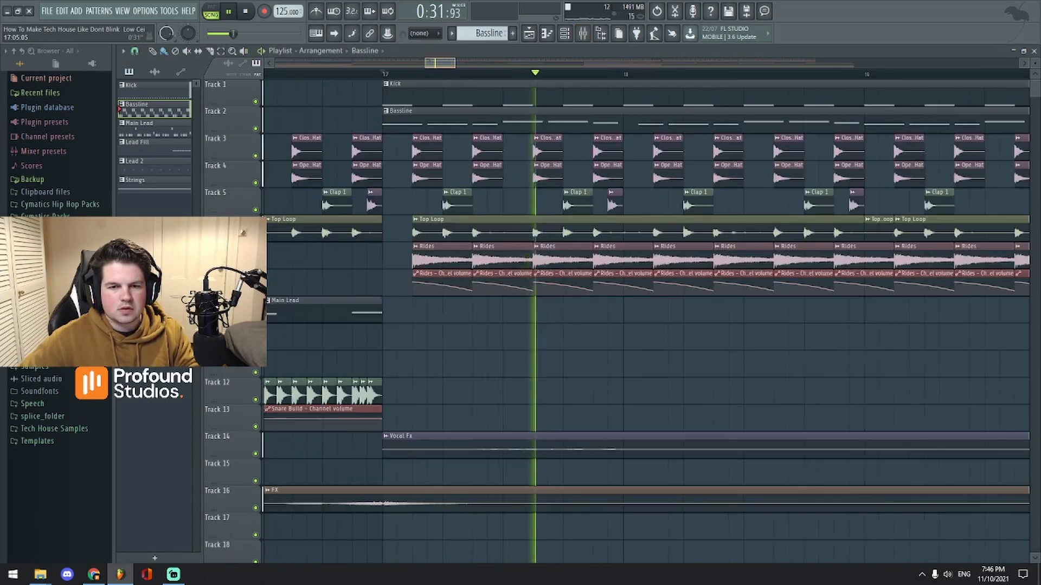
scroll(535, 98, "down", 2)
key("space")
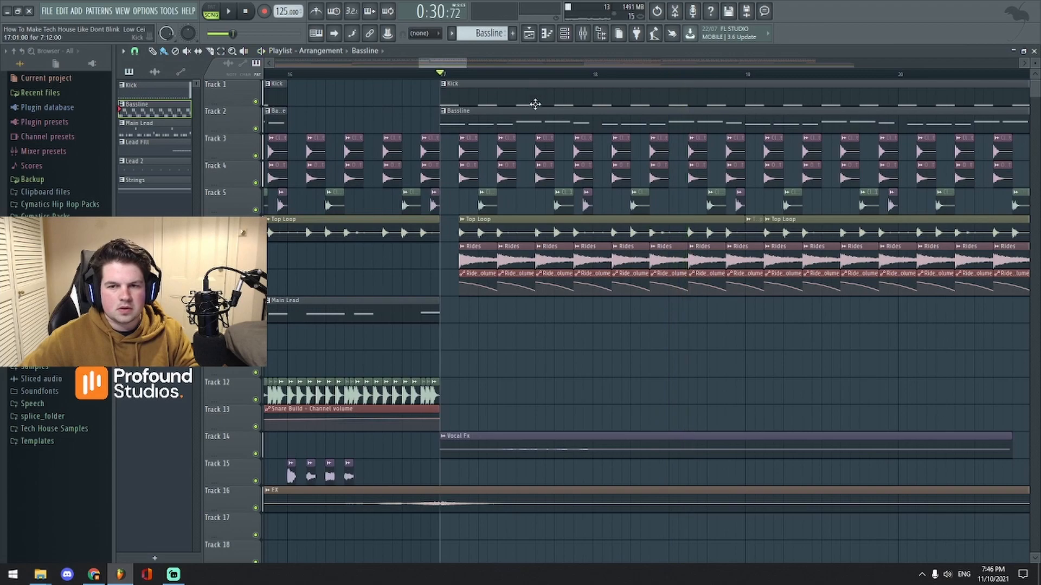
key("space")
key("space")
key("space")
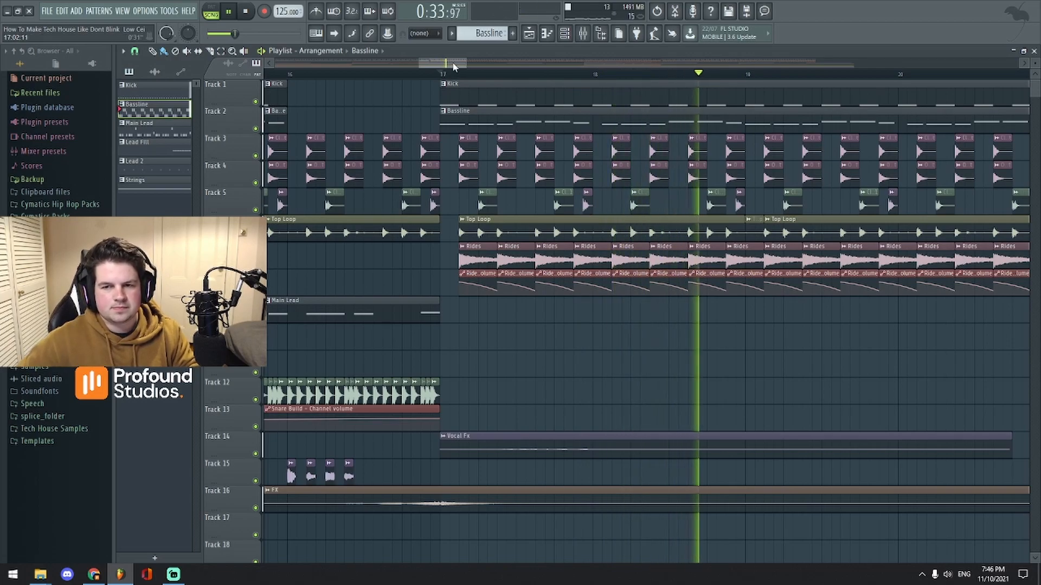
Step: Stop playback with the mixer showing the Claps insert's Fruity Reeverb 2 and parametric EQ
scroll(453, 64, "down", 3)
scroll(454, 64, "up", 1)
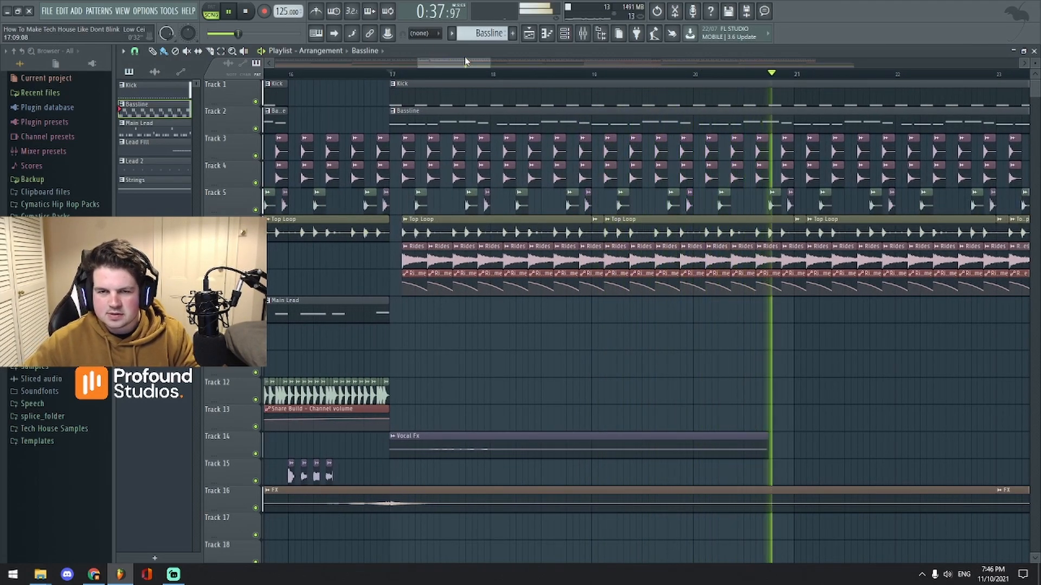
scroll(464, 62, "down", 2)
scroll(466, 62, "up", 1)
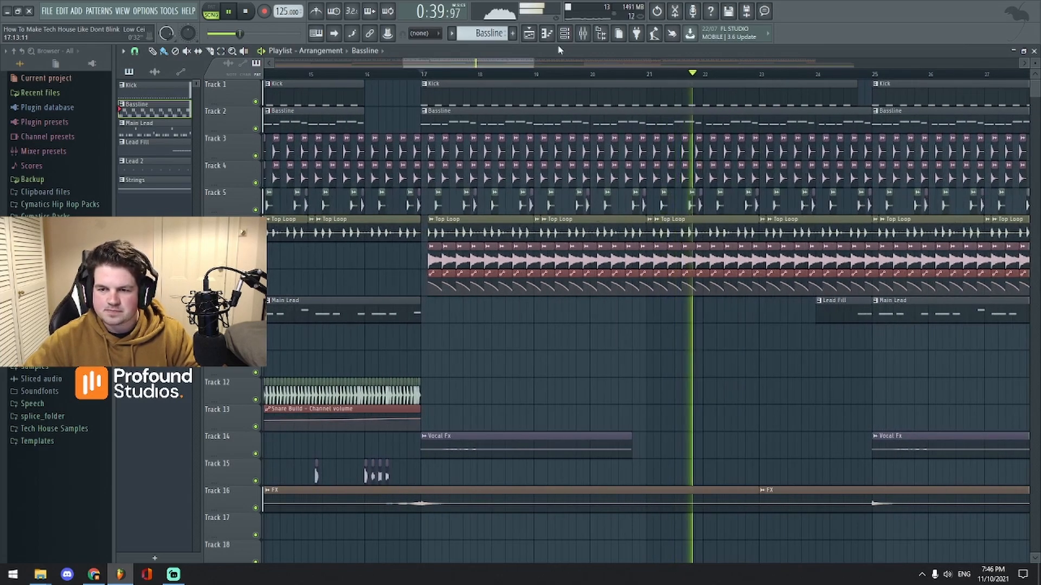
left_click(581, 33)
key("space")
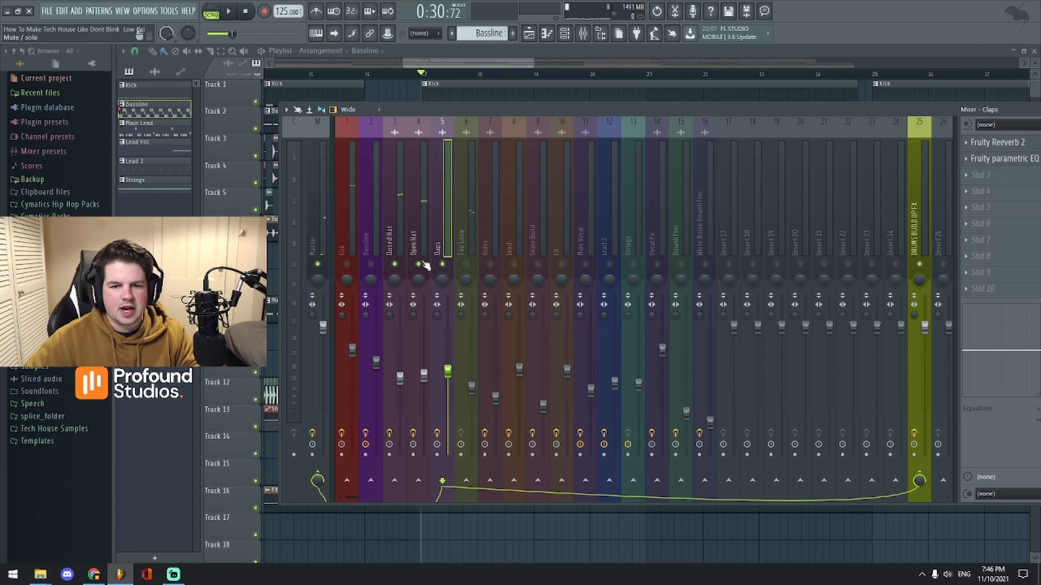
left_click(418, 240)
key("F9")
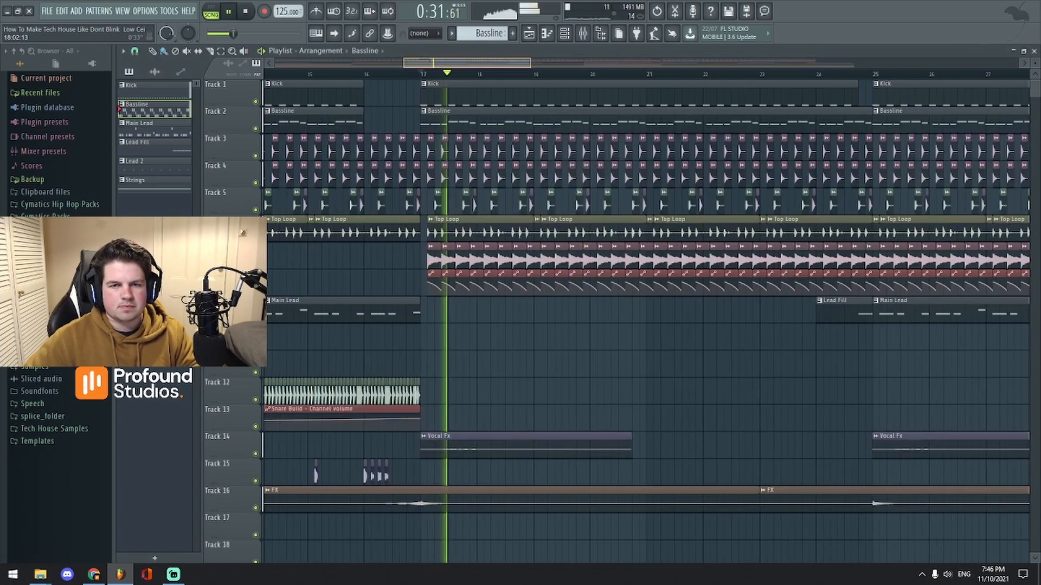
scroll(486, 97, "up", 6)
key("space")
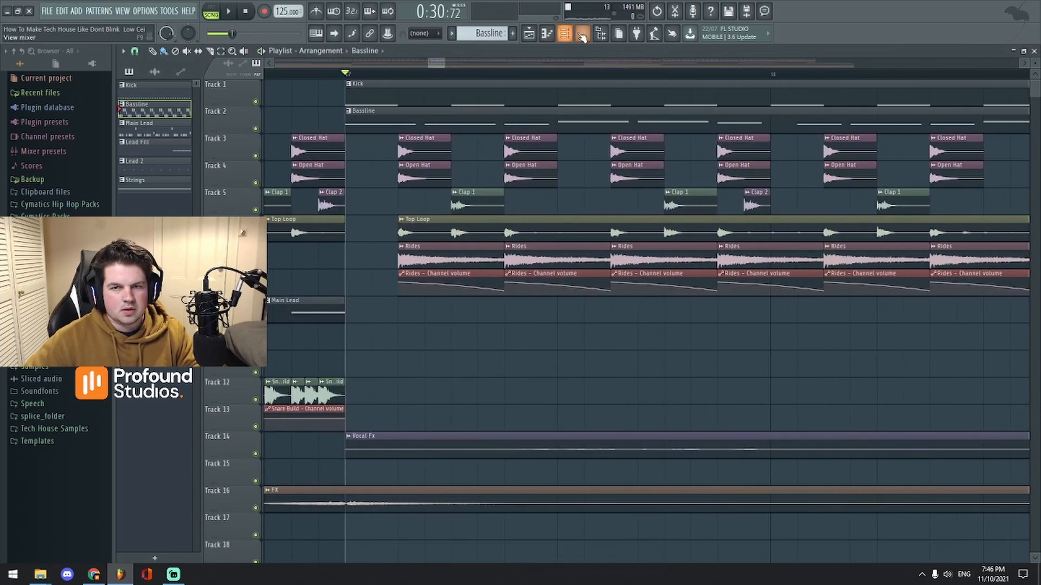
left_click(583, 33)
key("space")
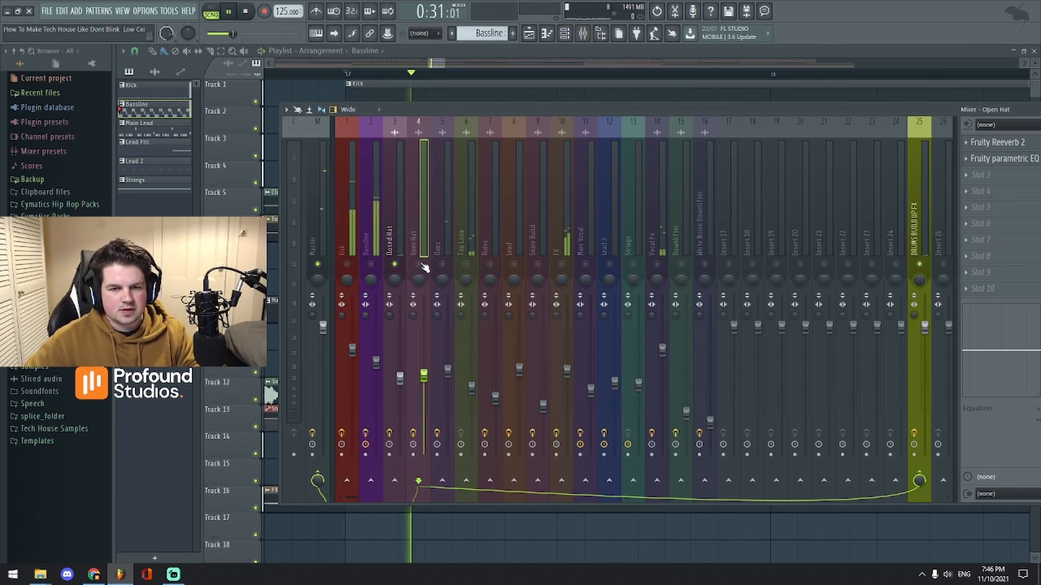
key("space")
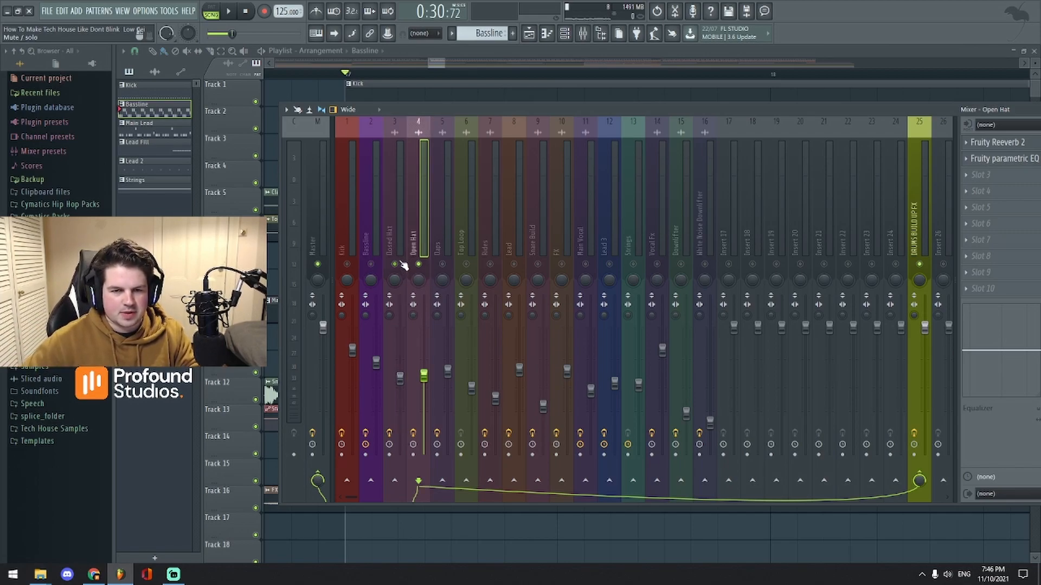
key("space")
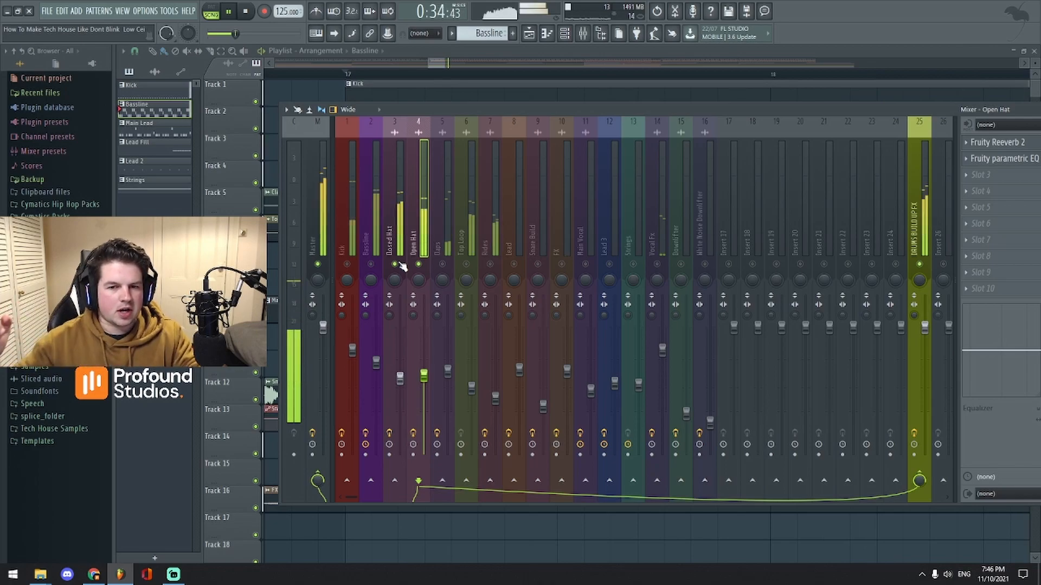
key("space")
left_click(438, 252)
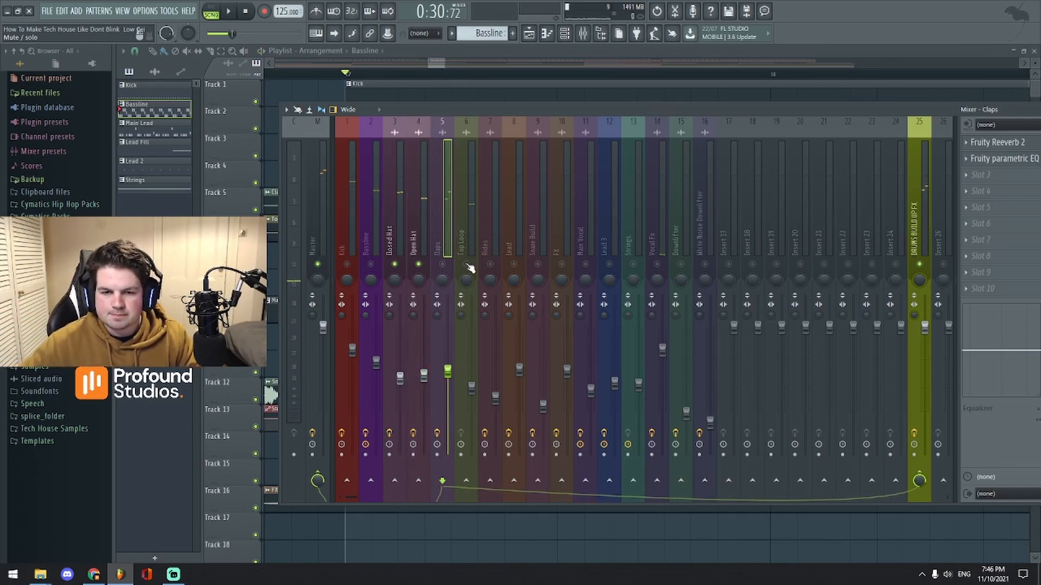
key("space")
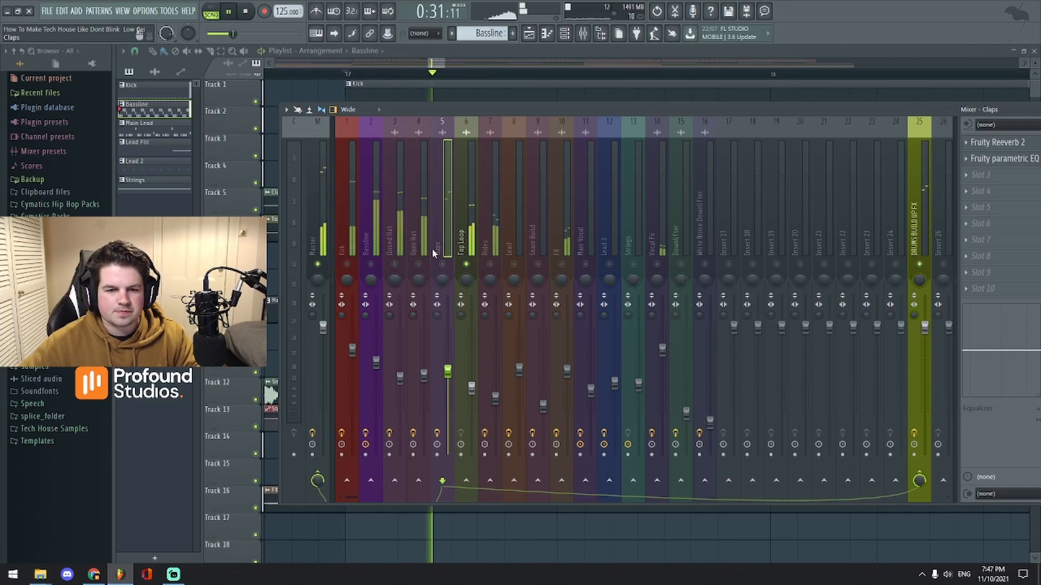
key("F9")
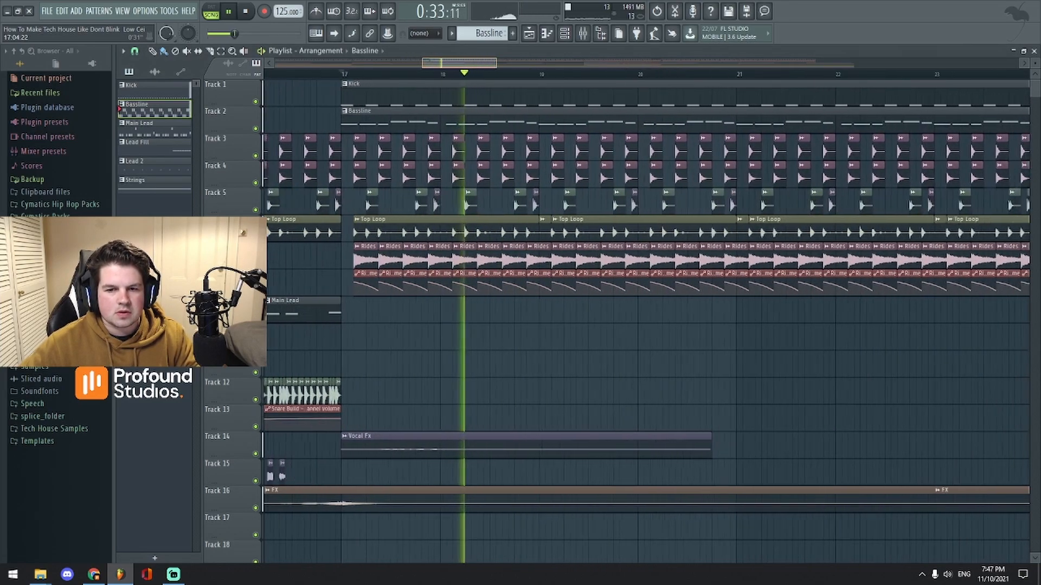
left_click_drag(468, 64, 481, 64)
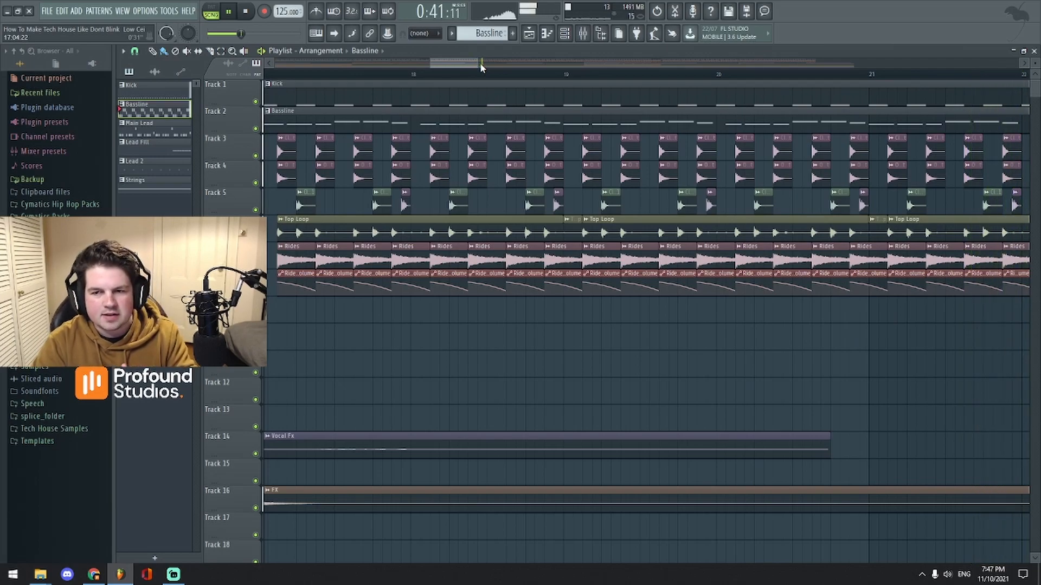
left_click(461, 73)
key("space")
left_click_drag(459, 64, 502, 96)
key("space")
key("space")
left_click(583, 34)
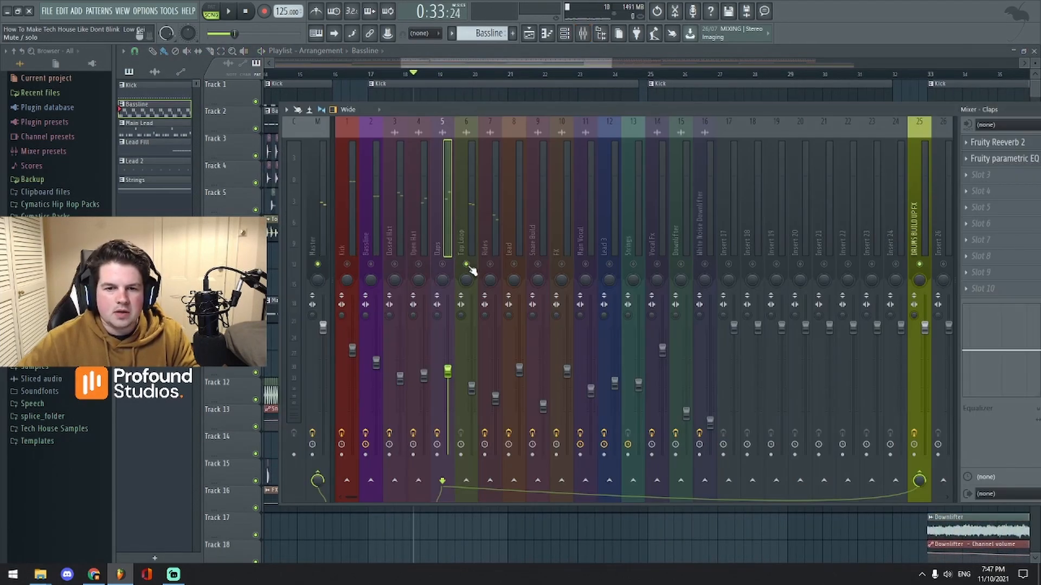
key("space")
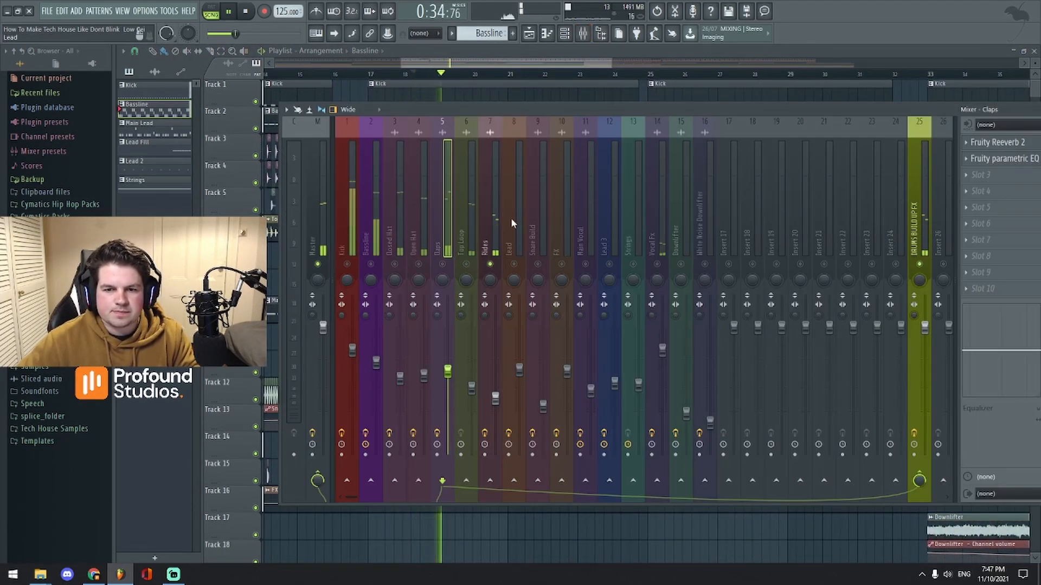
mouse_move(623, 109)
left_mouse_down()
mouse_move(576, 105)
mouse_move(606, 104)
left_mouse_up()
key("space")
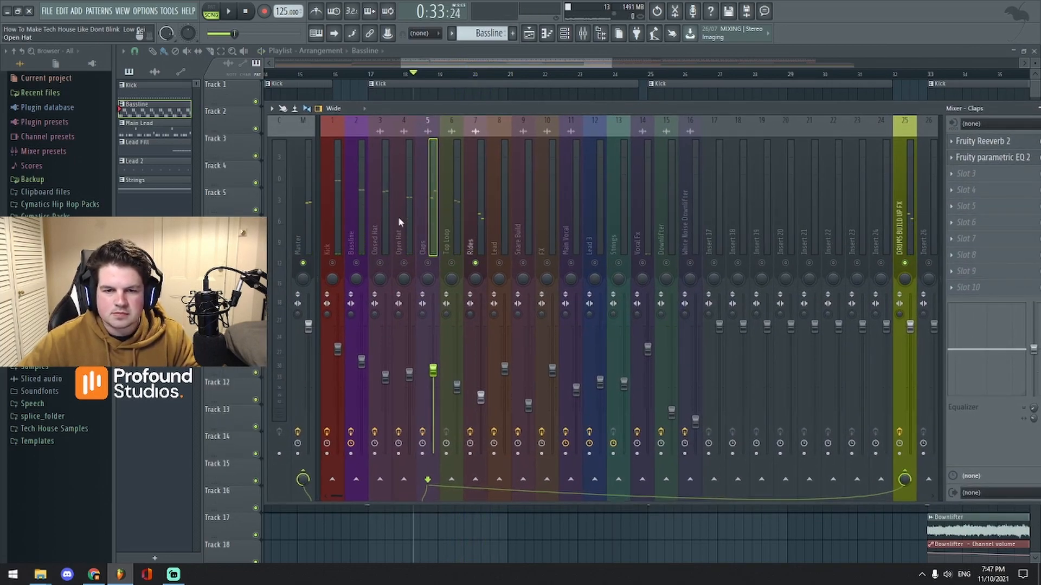
left_click(337, 240)
key("F9")
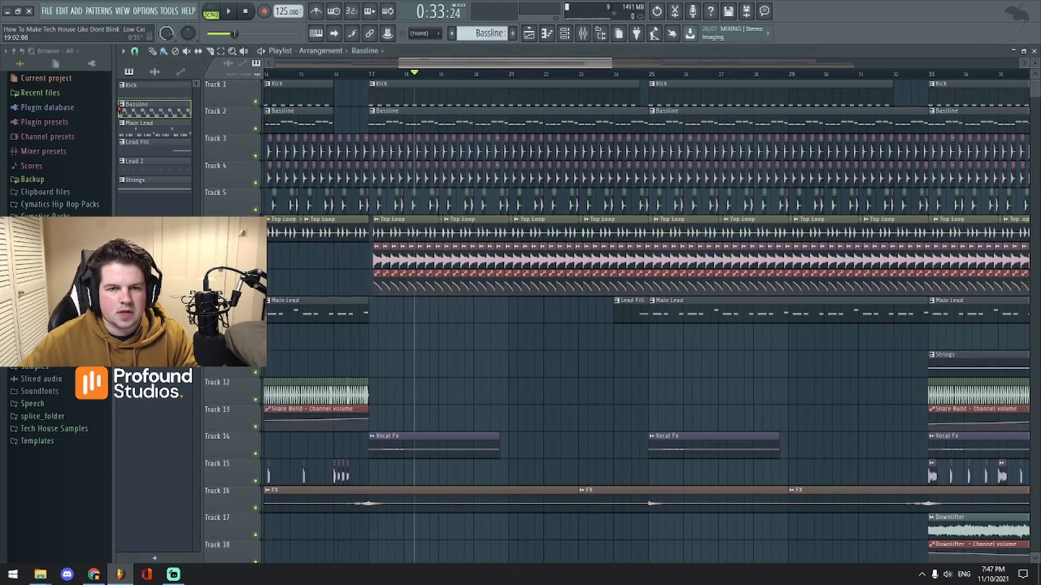
Step: Play the arrangement from bar 17 while scrolling the playlist, then stop
scroll(442, 140, "down", 1)
left_click(448, 75)
key("space")
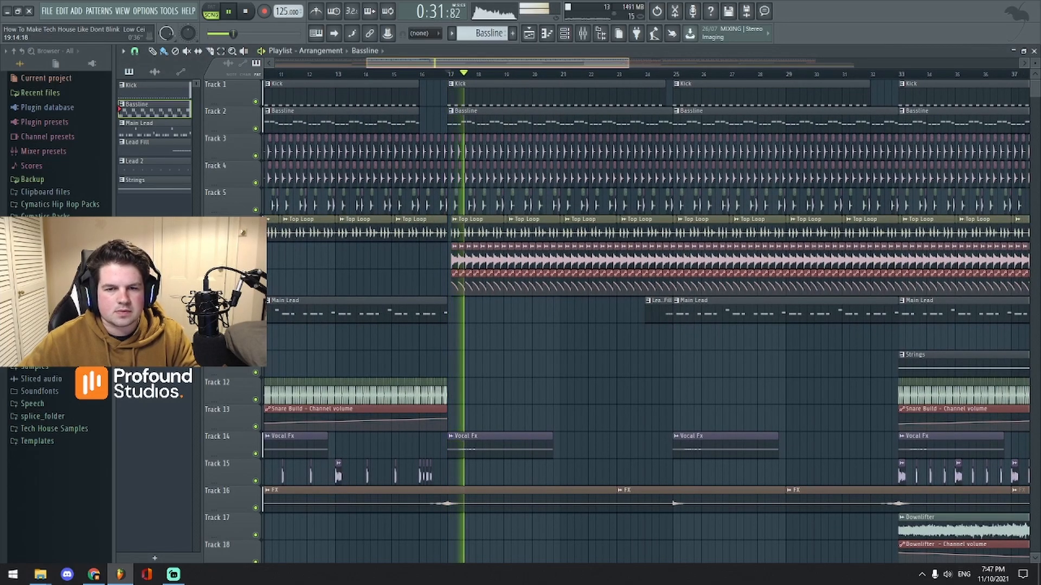
scroll(515, 216, "down", 2)
scroll(515, 217, "up", 3)
scroll(515, 217, "down", 1)
scroll(650, 271, "up", 1)
scroll(650, 271, "down", 2)
scroll(651, 271, "up", 2)
key("space")
scroll(542, 217, "up", 3)
Step: Make Main Lead the current pattern in the channel rack
left_click(563, 37)
left_click(564, 37)
left_click(564, 37)
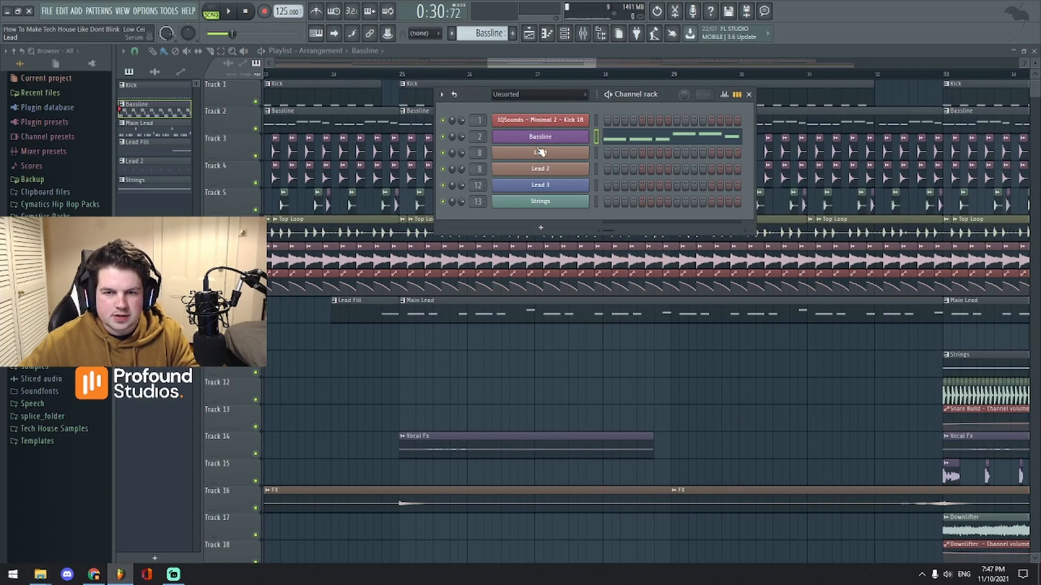
left_click_drag(479, 35, 478, 31)
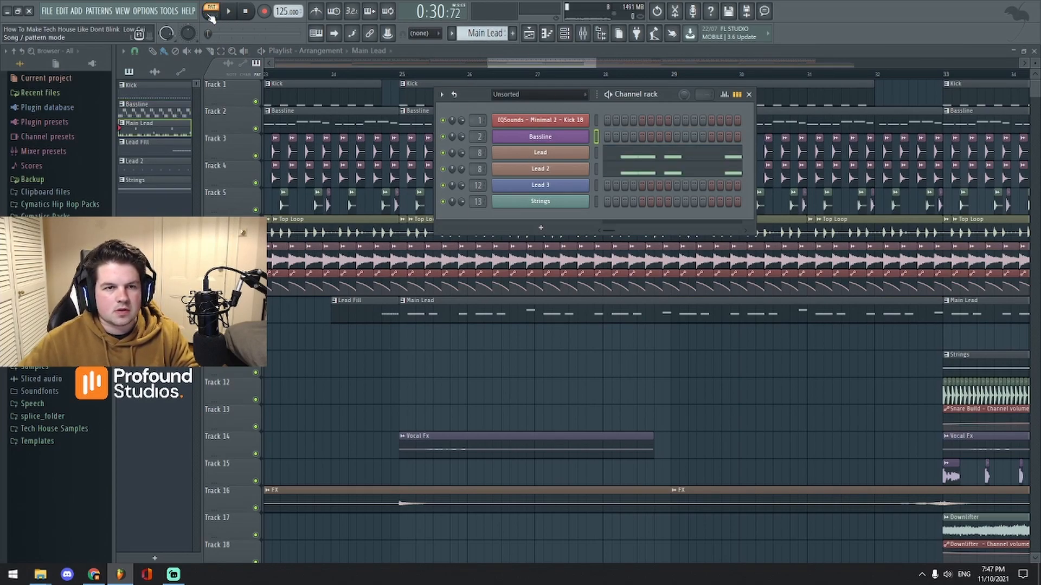
Step: Return to song mode, start from bar 25, and show the mixer on the Kick insert
left_click(400, 82)
left_click(397, 78)
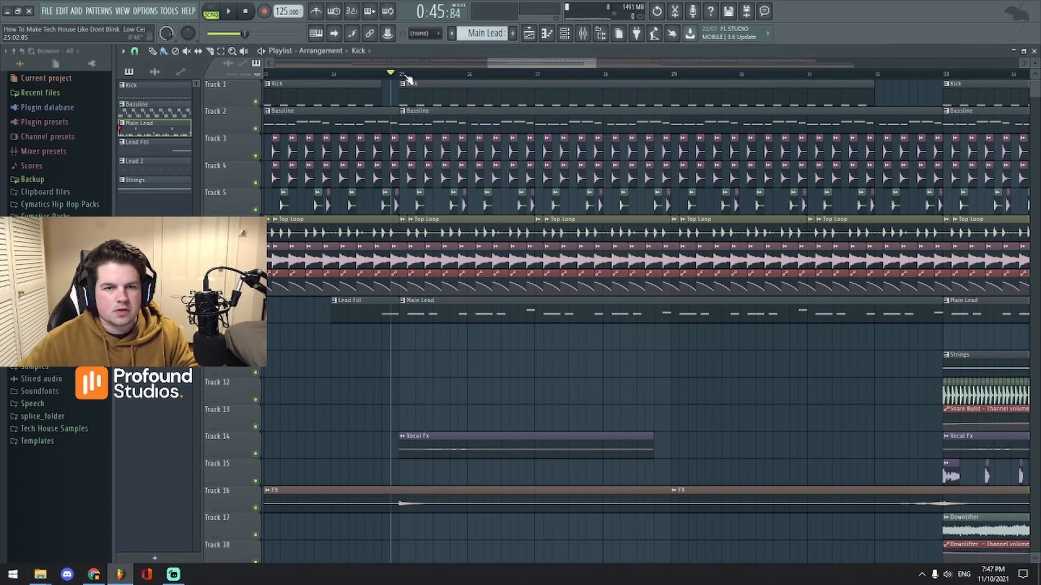
left_click(583, 34)
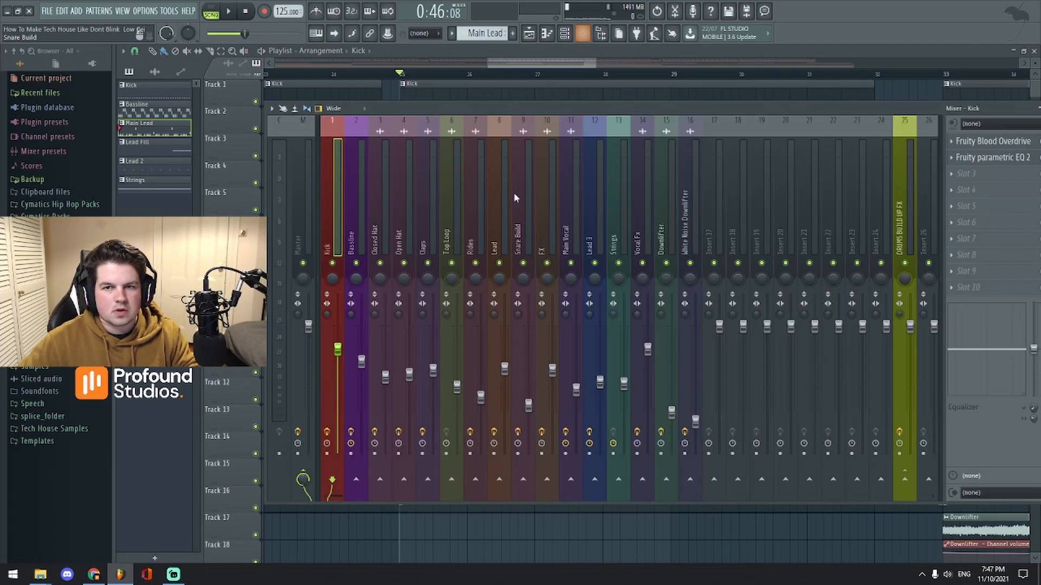
Step: Select mixer insert 8 Lead, then narrow and reposition the mixer window
left_click(499, 244)
key("space")
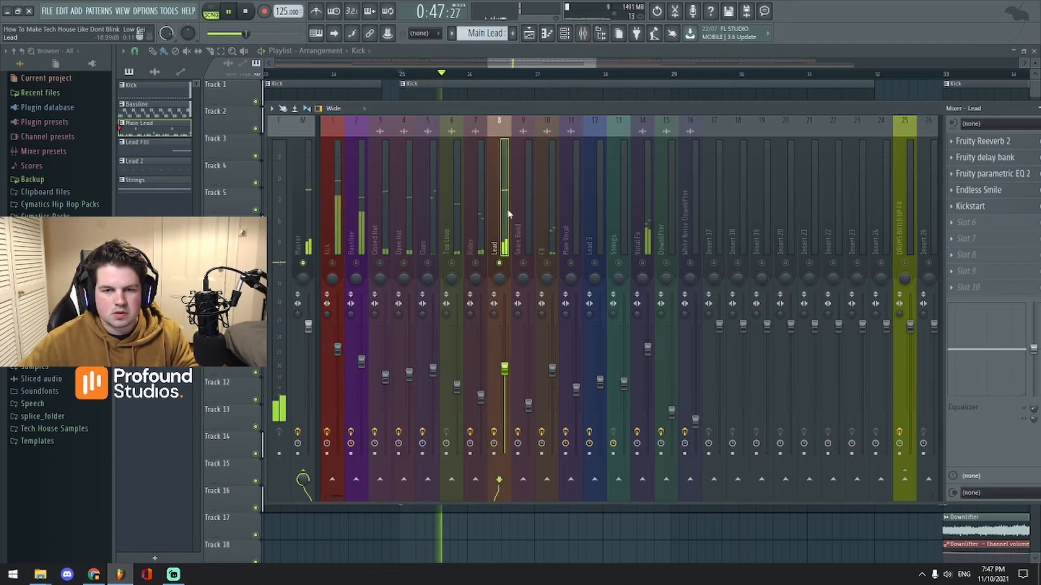
left_click_drag(730, 107, 673, 102)
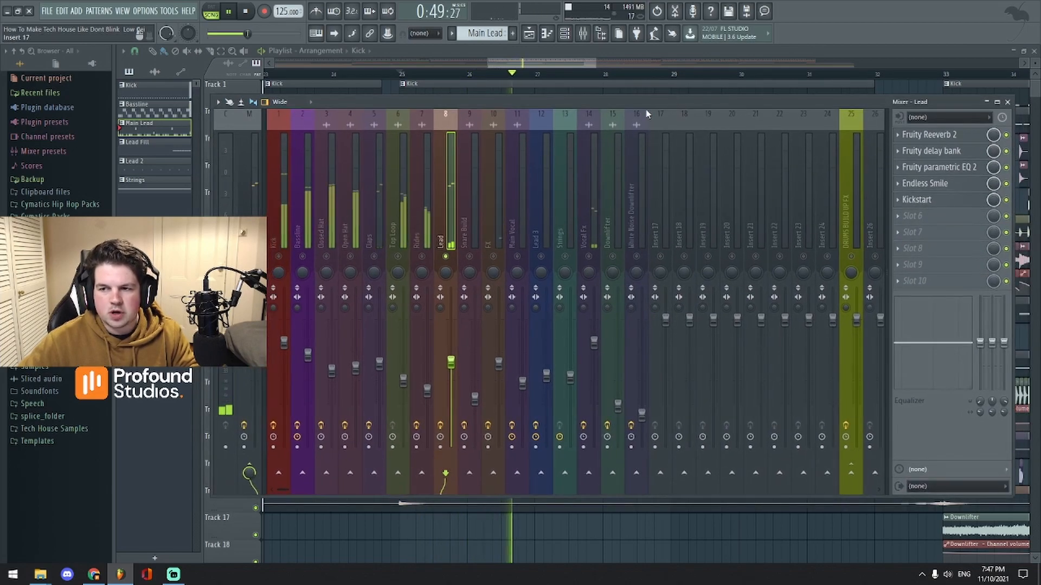
left_click_drag(219, 206, 325, 201)
left_click_drag(611, 104, 588, 130)
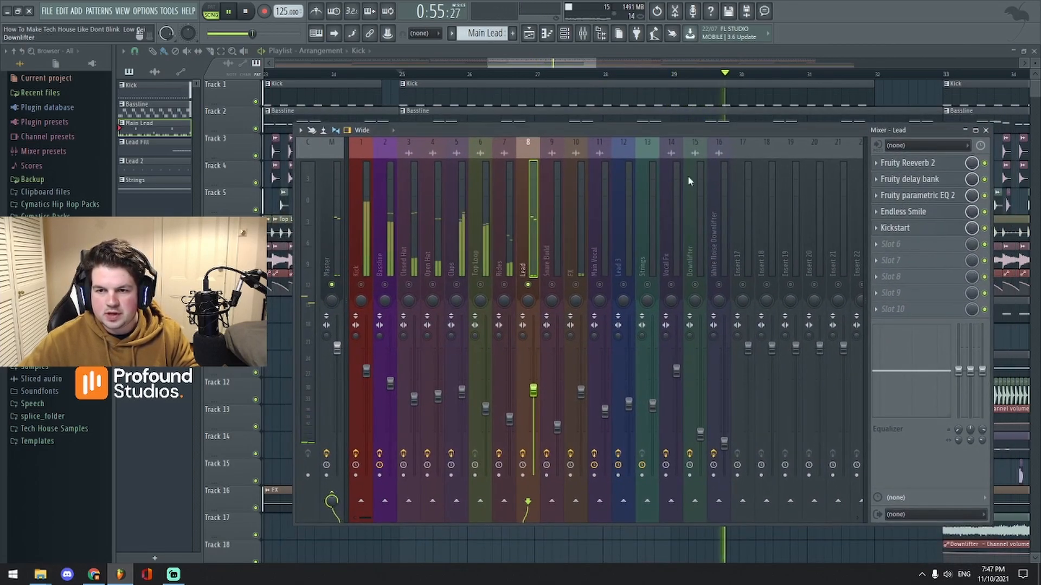
key("space")
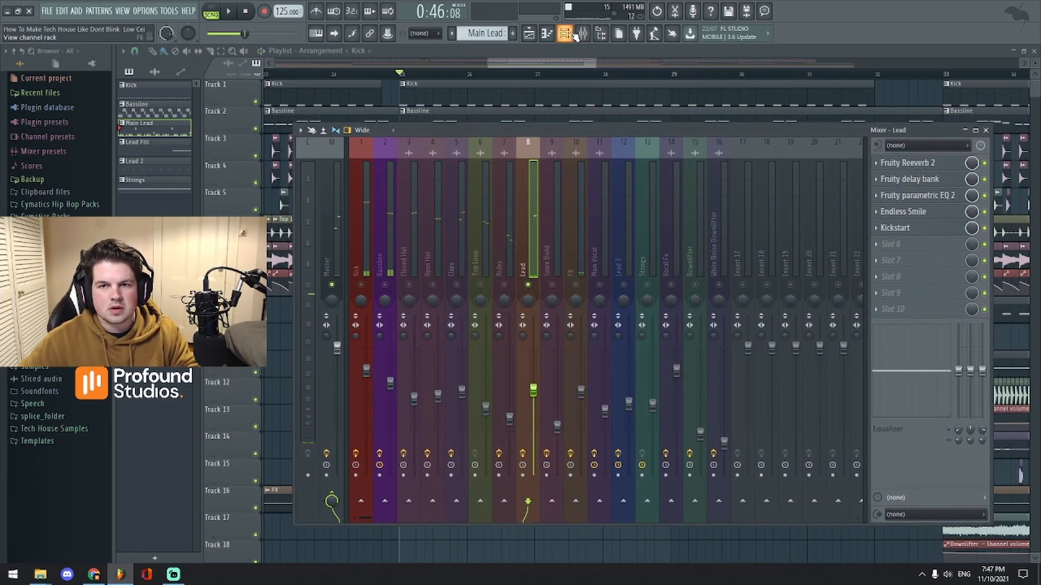
Step: Open the Lead channel's Serum showing the LD - Vale preset from the channel rack
left_click(573, 34)
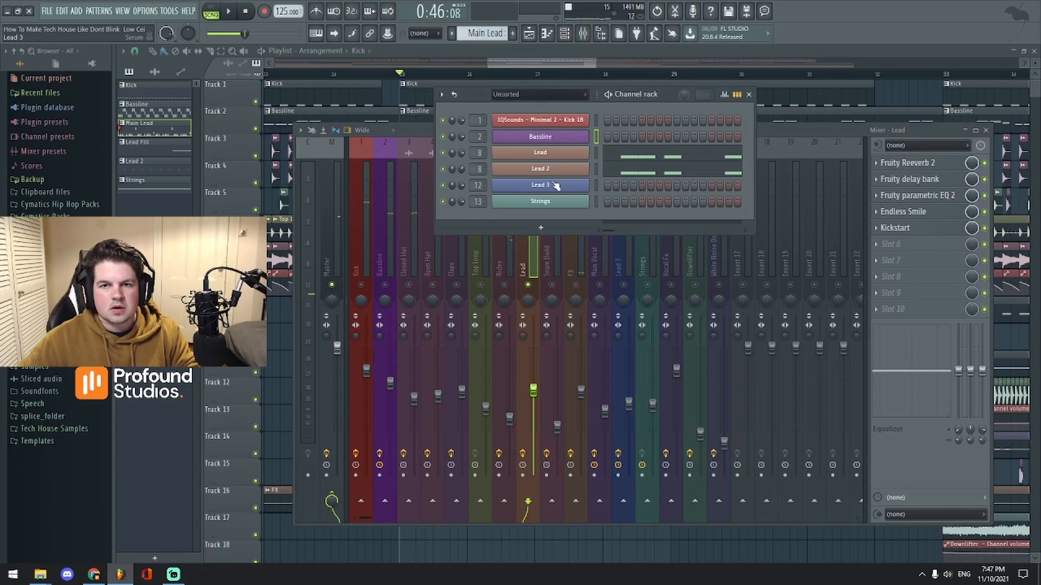
left_click(528, 152)
left_click_drag(571, 190, 640, 138)
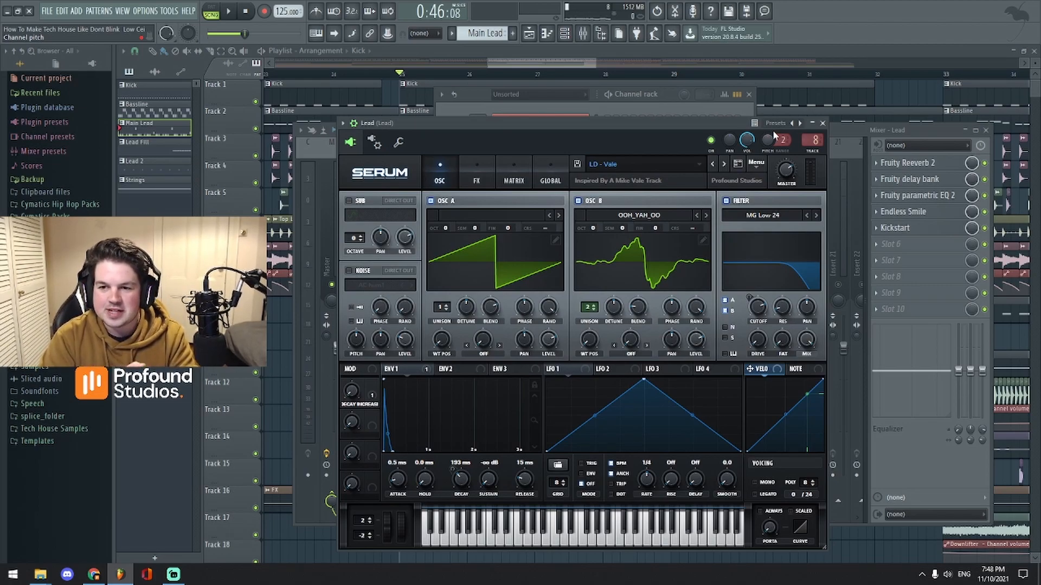
Step: Play the Main Lead pattern alone with the Lead Serum window in front
left_click(228, 11)
left_click(246, 11)
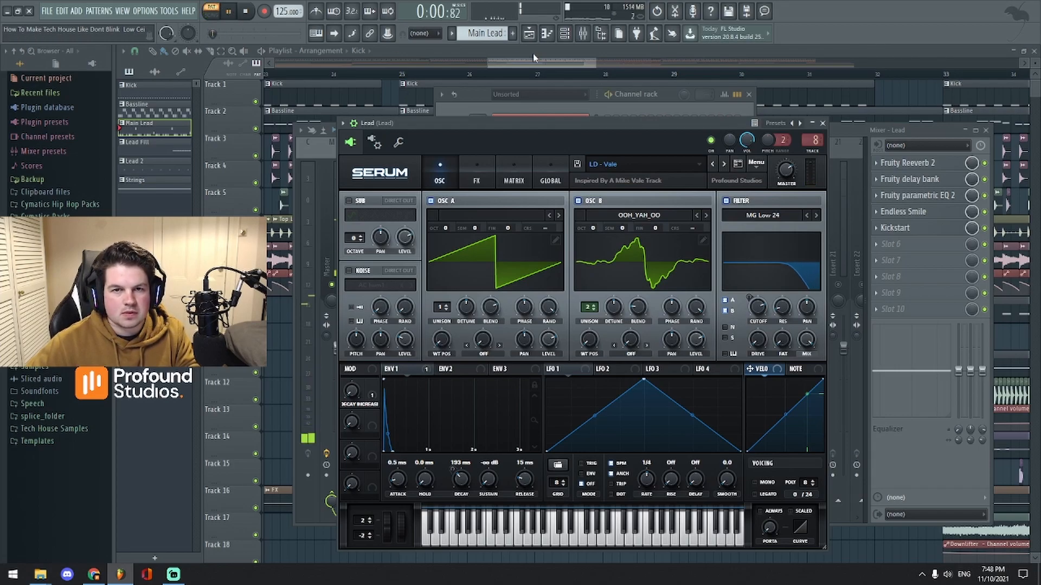
left_click(564, 34)
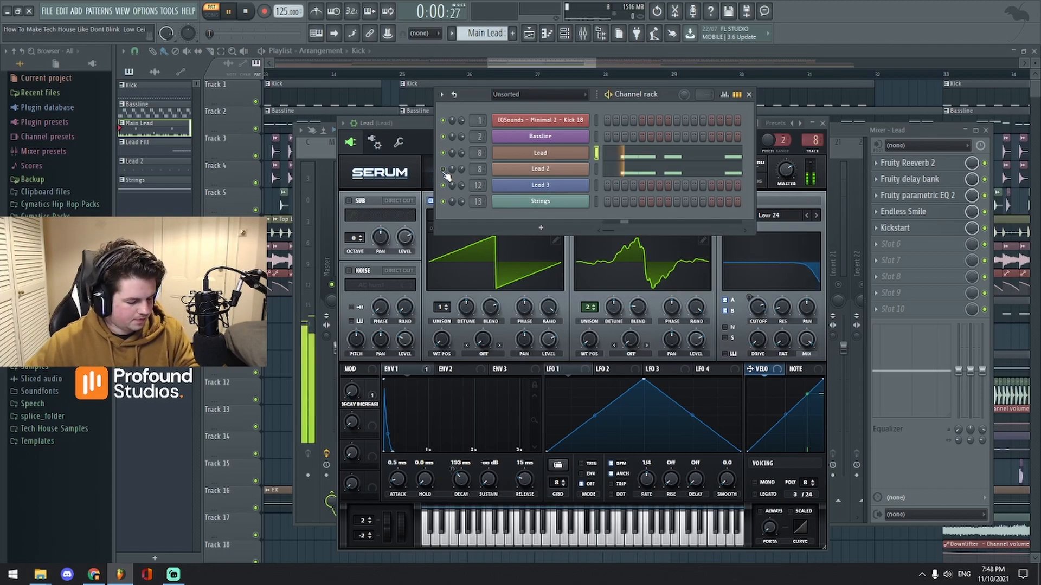
key("space")
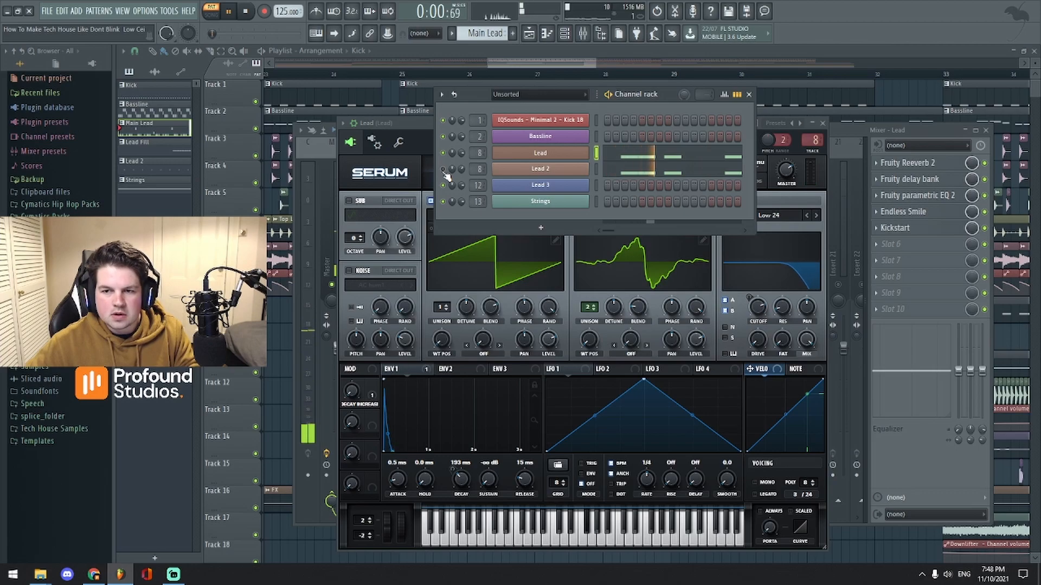
left_click(413, 122)
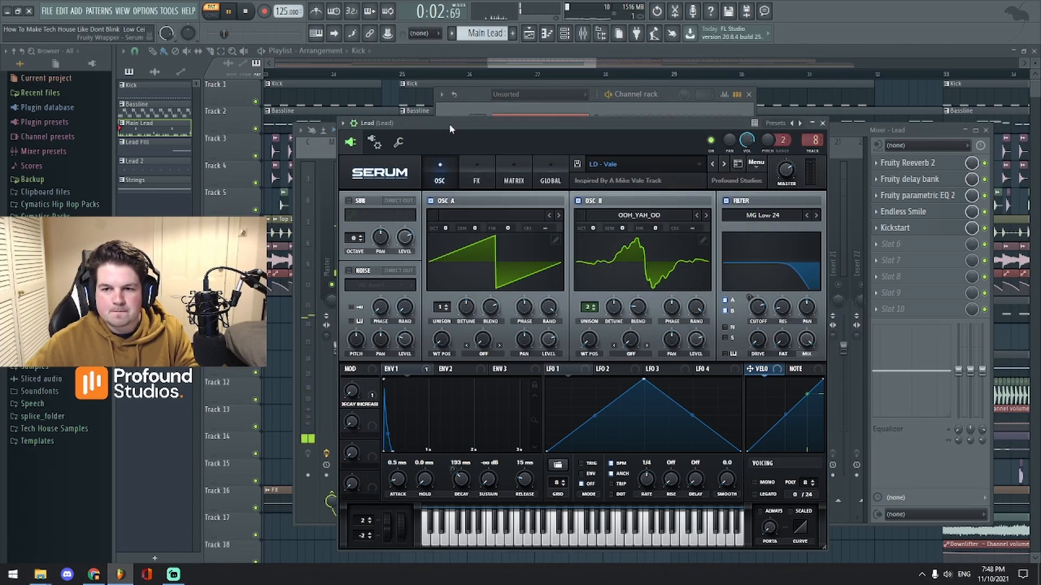
left_click_drag(582, 122, 604, 131)
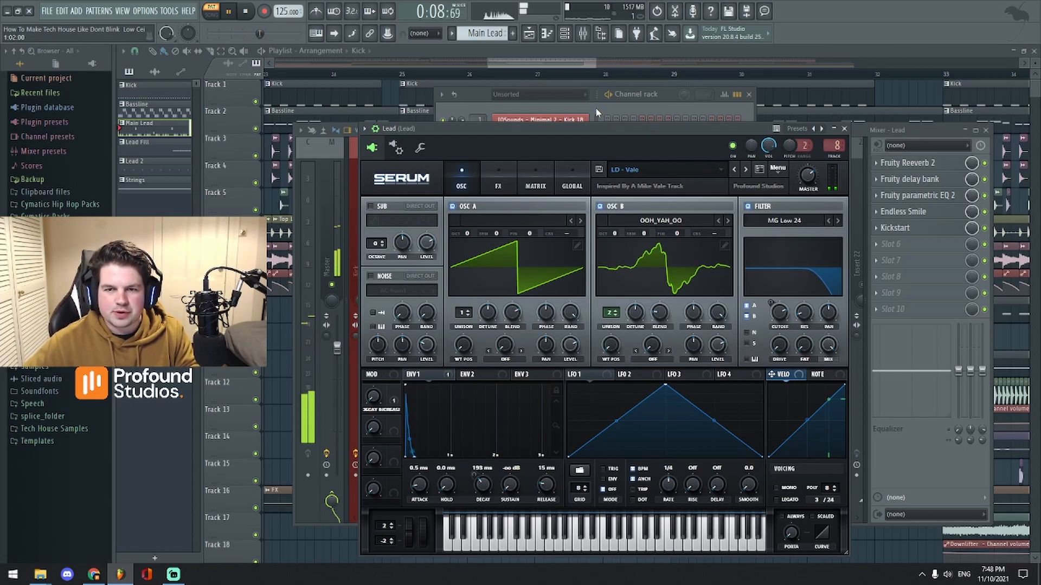
key("space")
Step: Open Lead 2's Serum to compare it during playback, then close its window
left_click(600, 107)
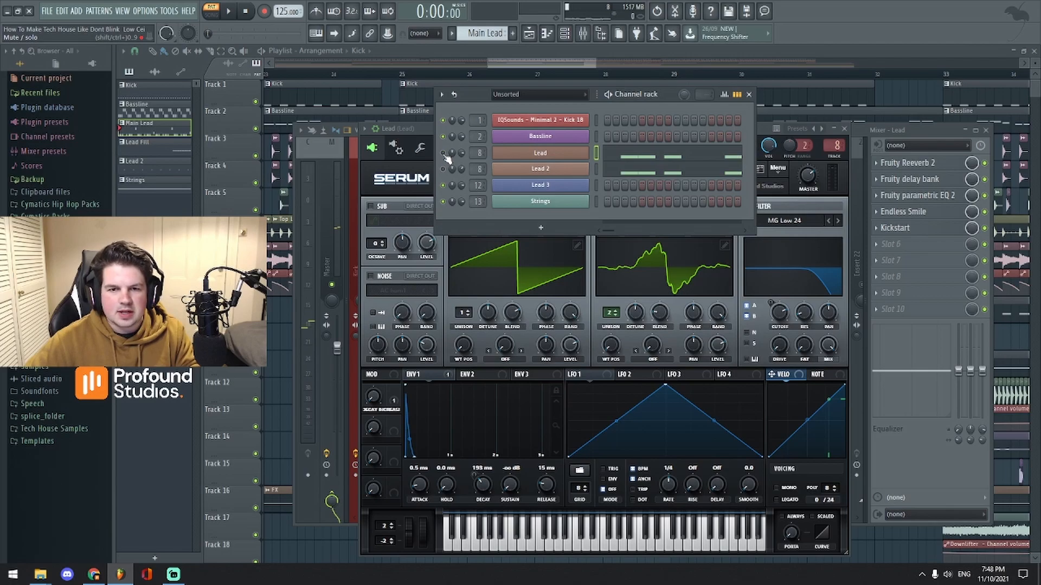
left_click(522, 171)
left_click_drag(583, 212, 730, 136)
key("space")
key("space")
left_click(887, 133)
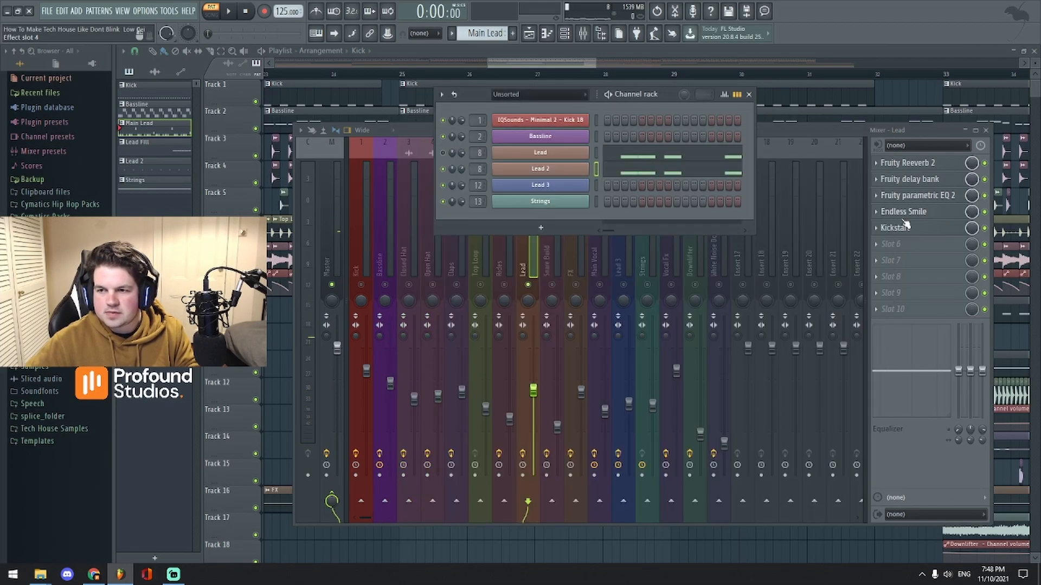
Step: Open the Lead insert's Fruity delay bank, bypass it, and close its window
left_click(957, 182)
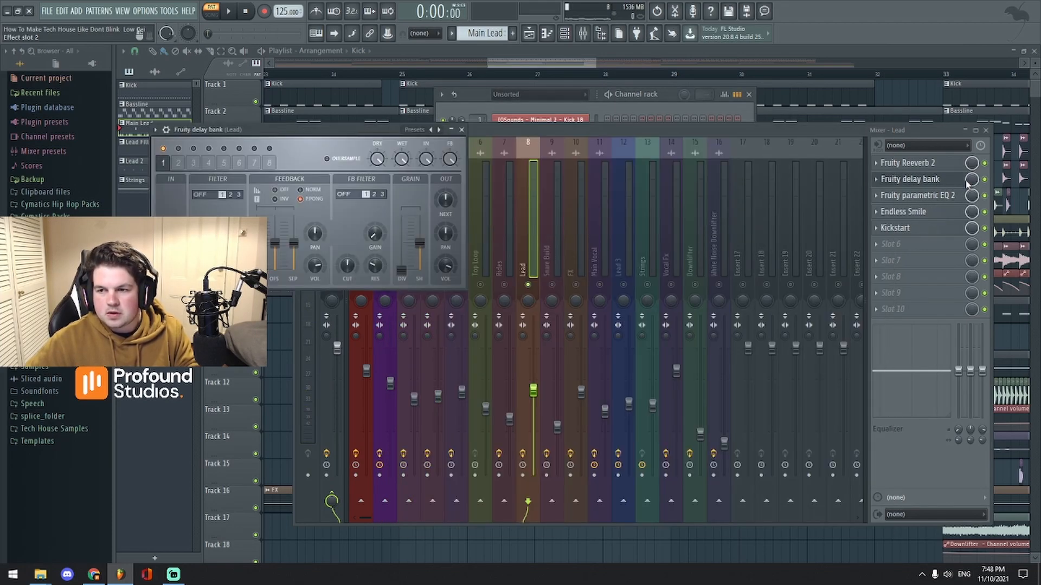
left_click(986, 180)
key("space")
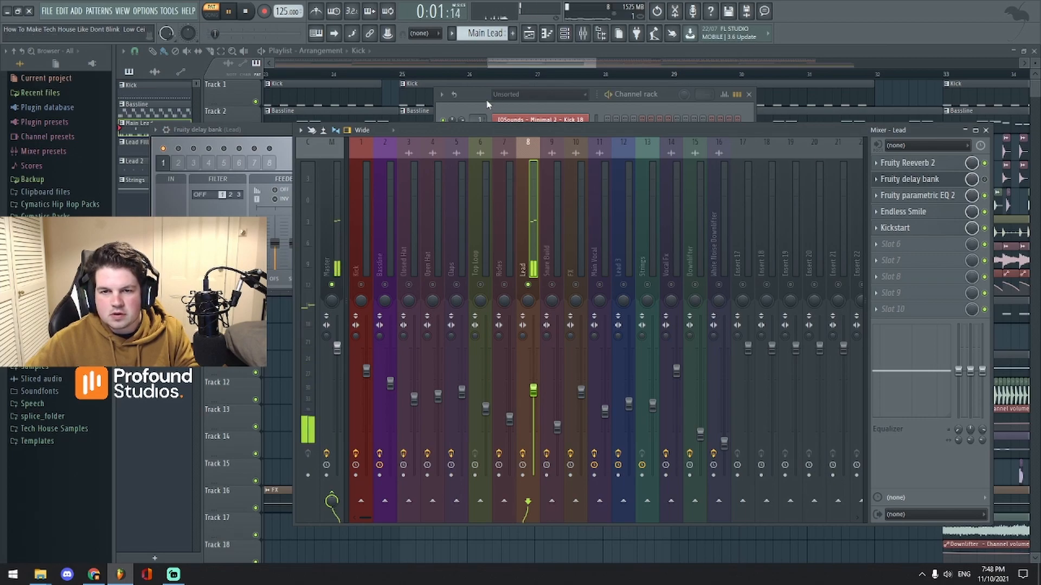
left_click(274, 134)
left_click(462, 130)
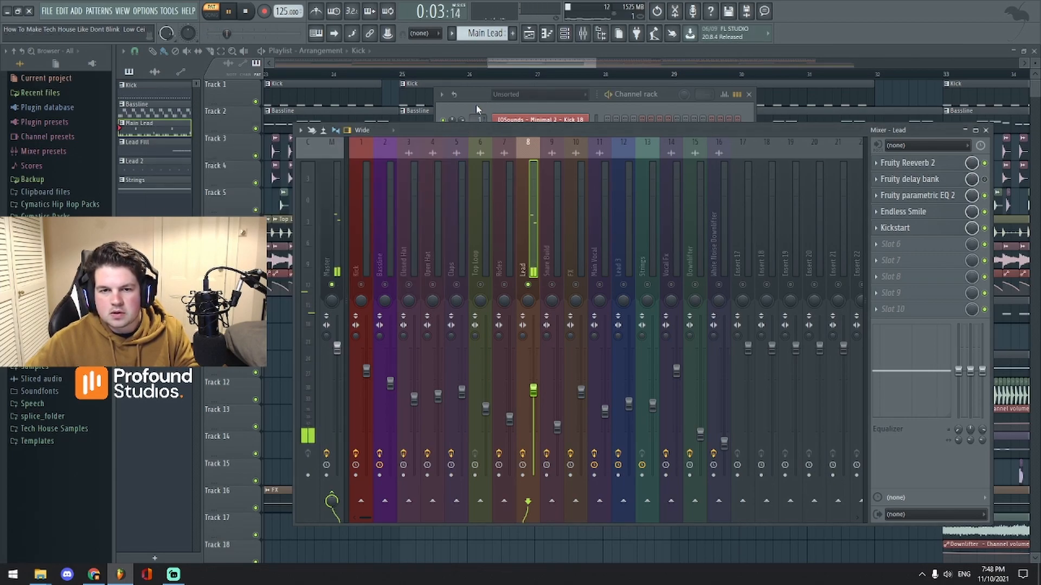
left_click(480, 105)
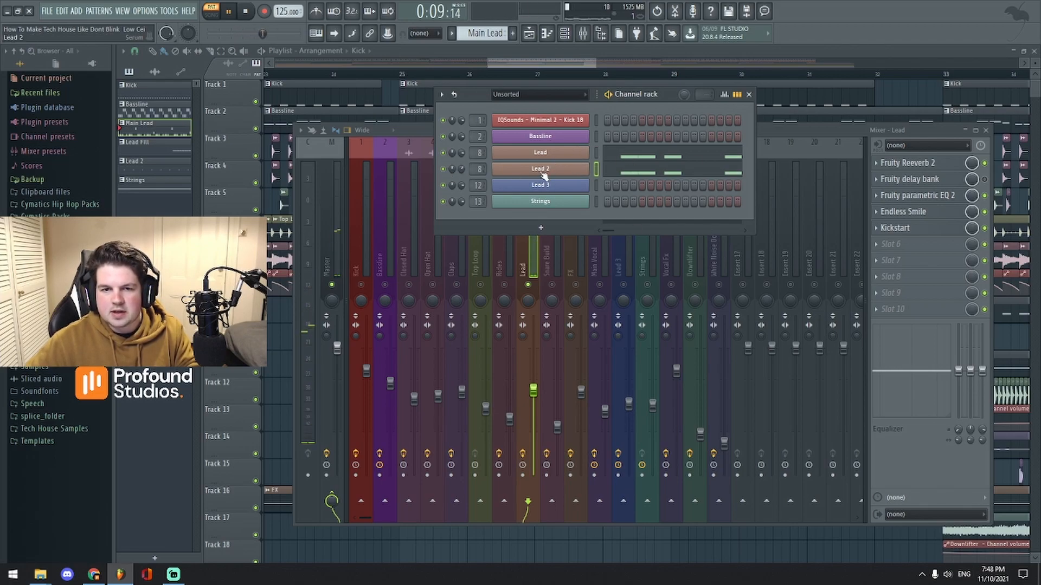
left_click(988, 184)
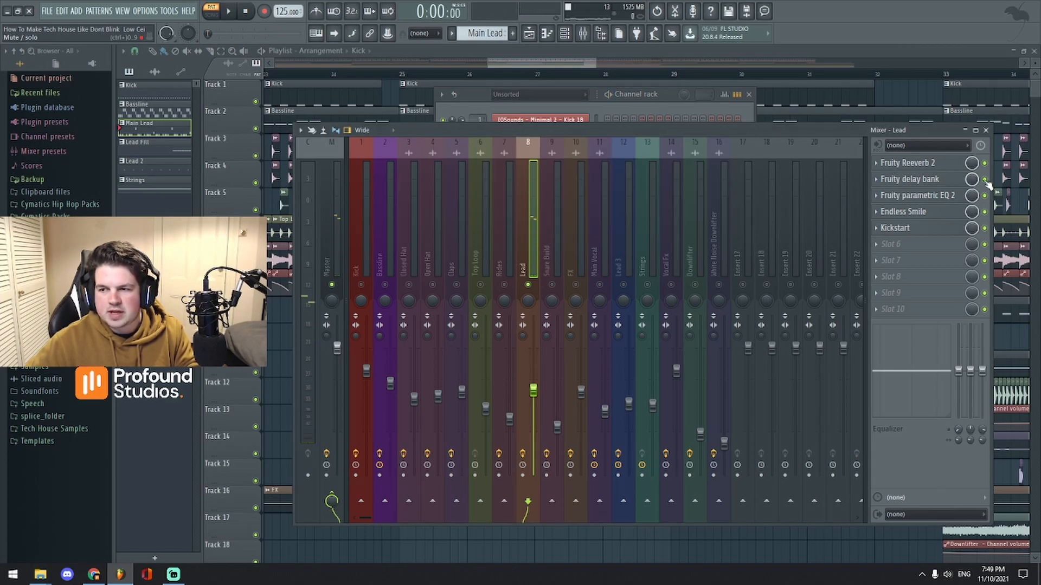
Step: Audition the Fruity delay bank during playback and switch it back on
key("space")
left_click(937, 180)
left_click_drag(332, 131, 579, 133)
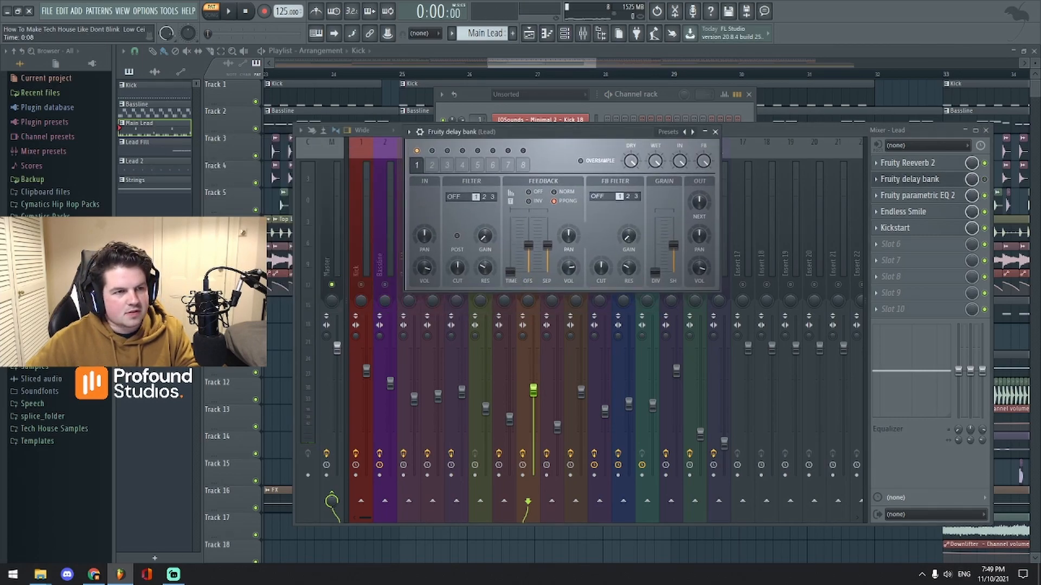
key("space")
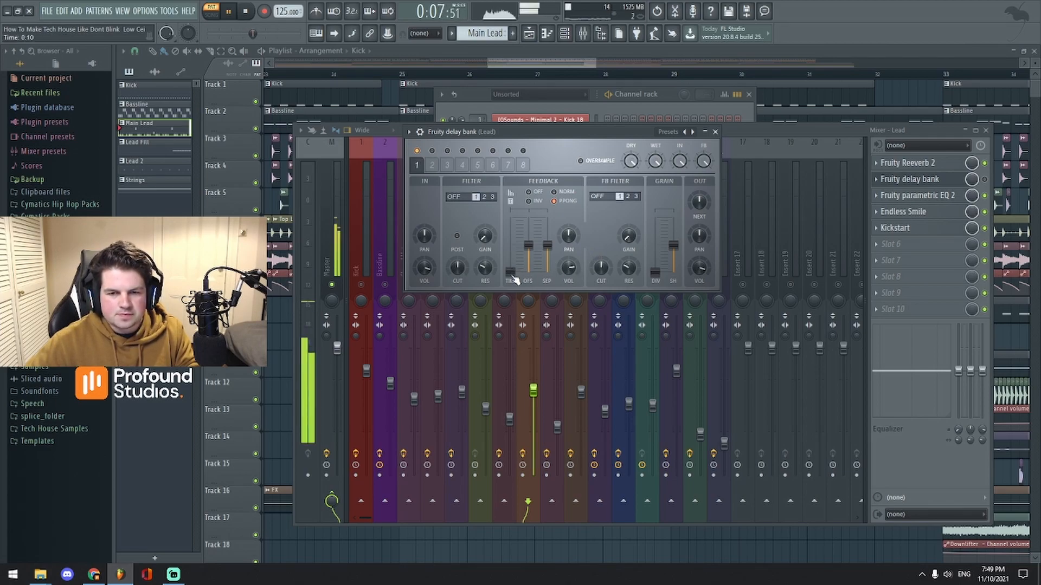
key("space")
left_click_drag(561, 132, 624, 161)
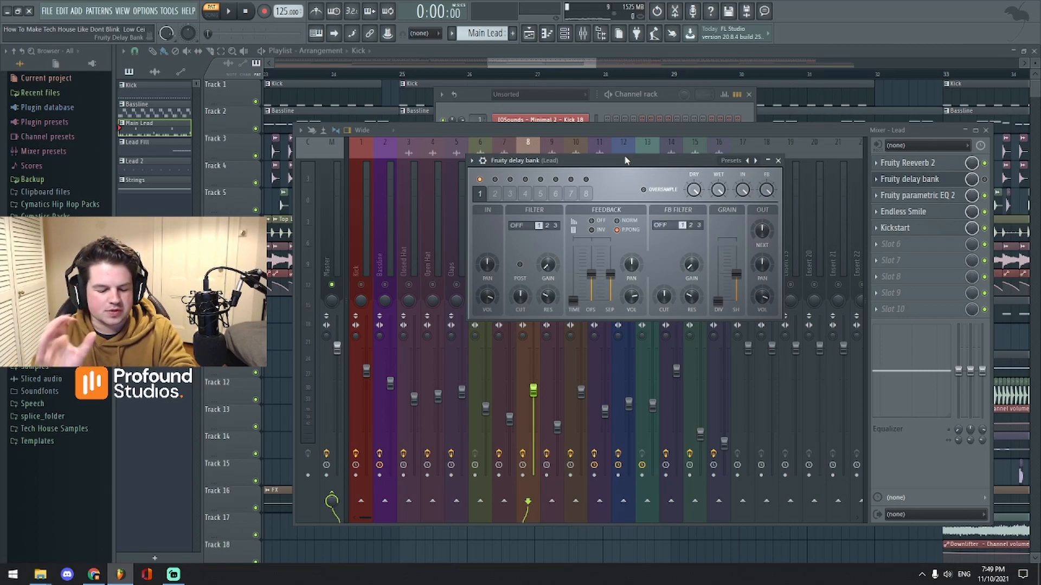
left_click_drag(583, 164, 602, 135)
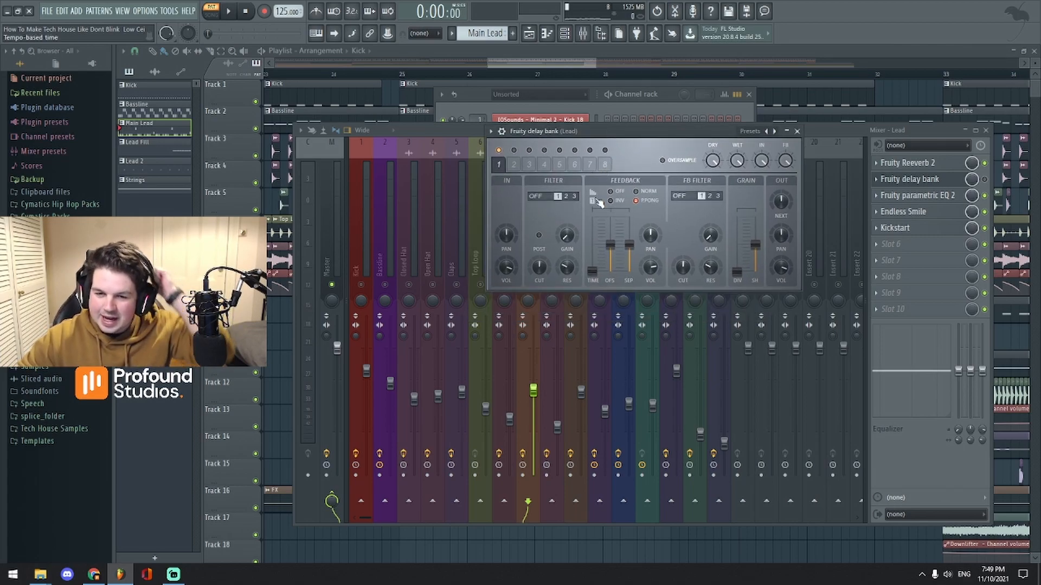
left_click_drag(630, 132, 641, 145)
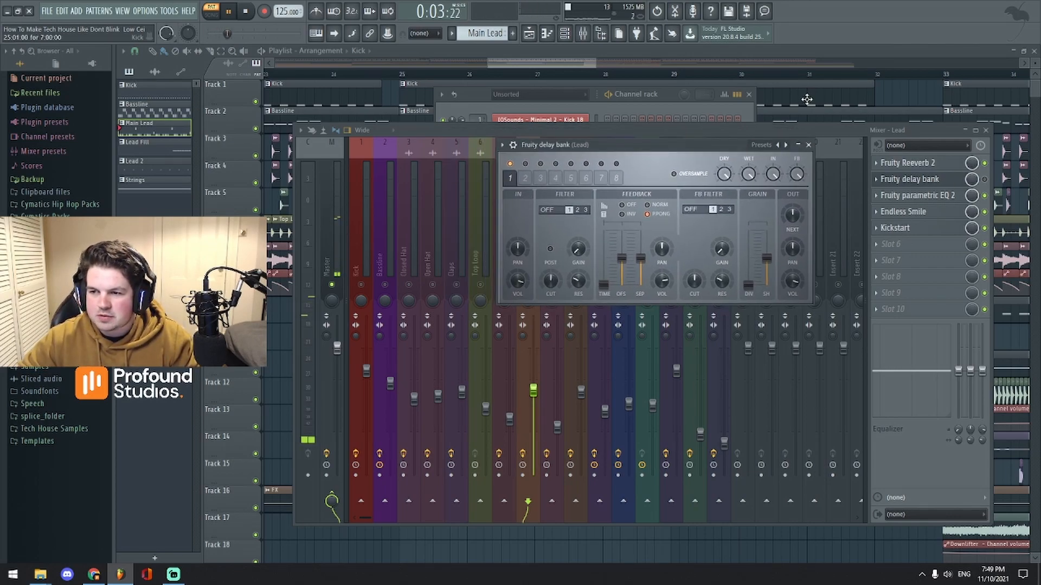
left_click(986, 180)
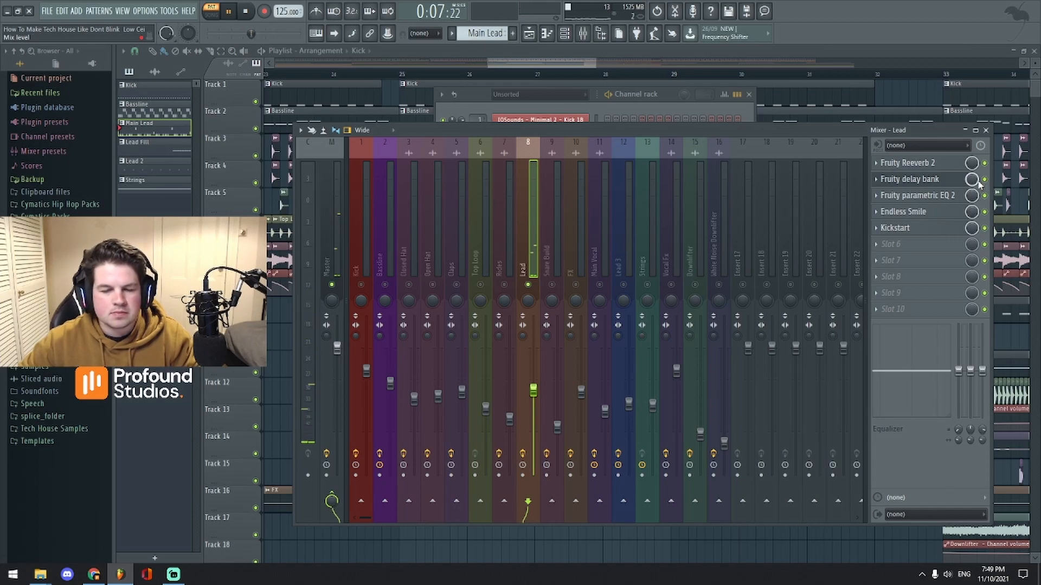
left_click_drag(749, 132, 763, 127)
key("space")
Step: Raise the Fruity Reeverb 2 low cut to about 1115 Hz
left_click(921, 156)
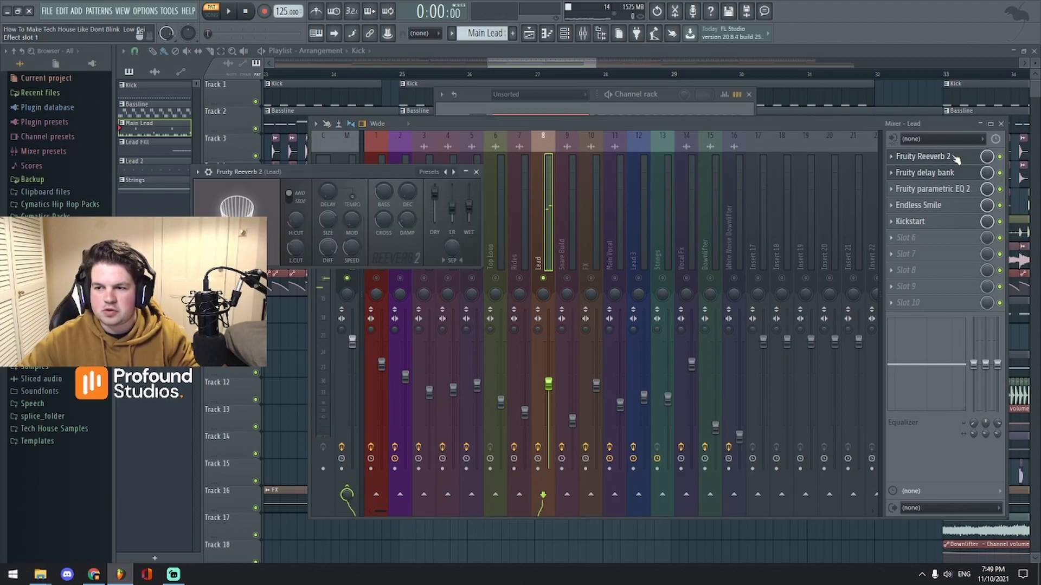
left_click_drag(341, 170, 537, 137)
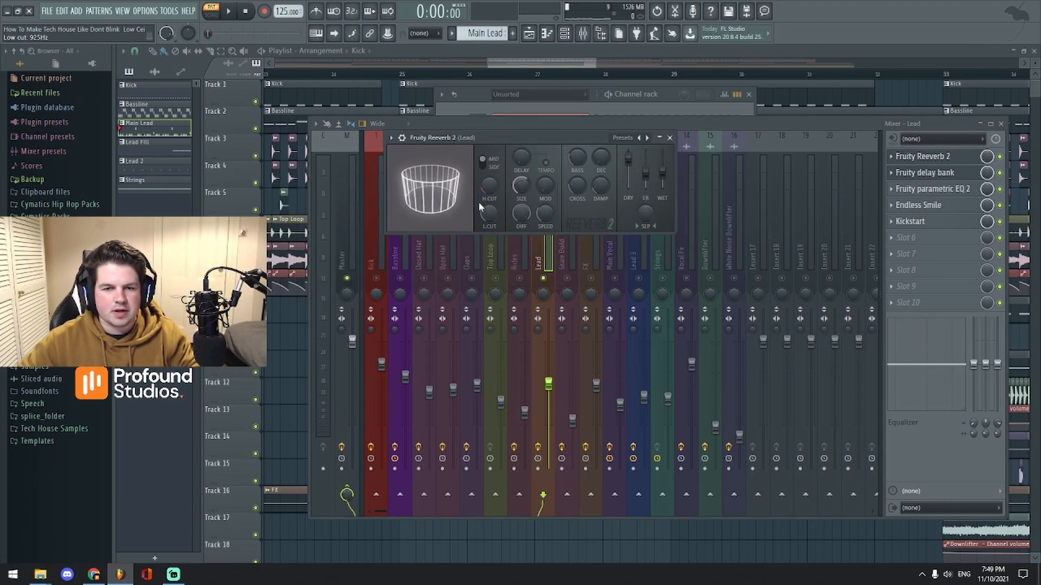
left_click_drag(489, 214, 488, 213)
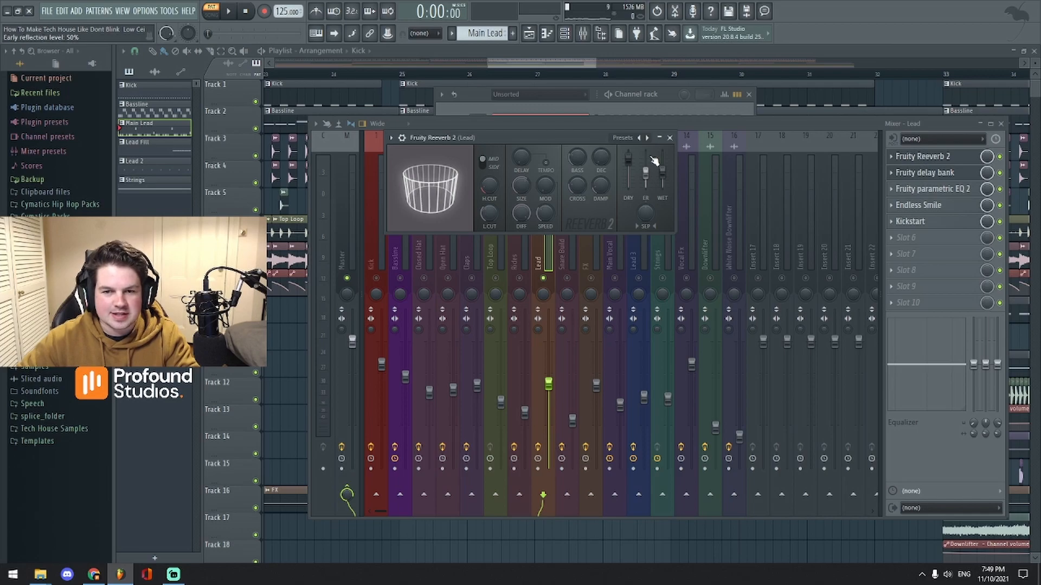
left_click(670, 138)
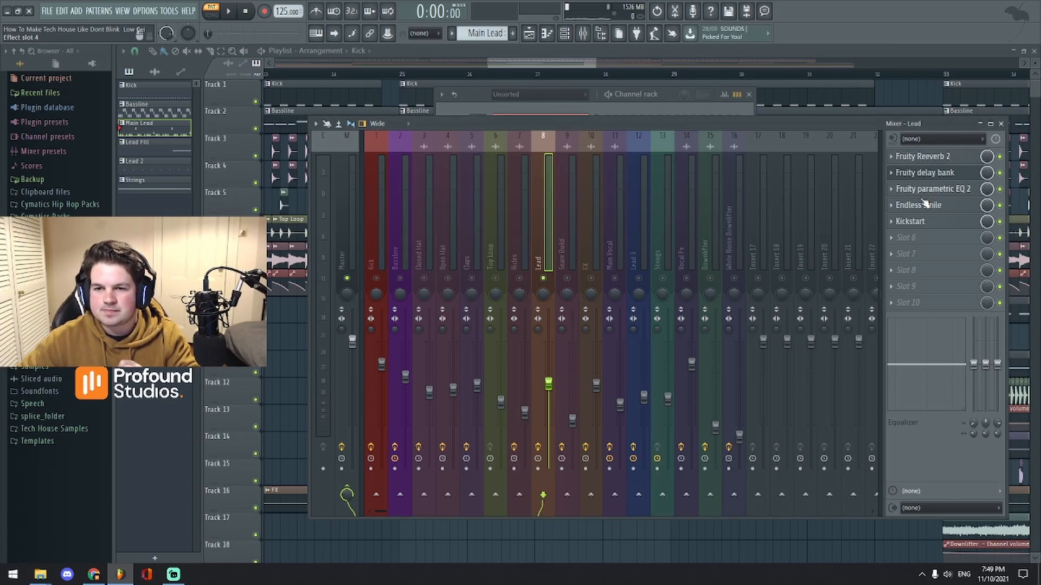
Step: Lower parametric EQ 2 band 3 to about 348 Hz, check Endless Smile, and show the playlist
left_click(927, 189)
left_click_drag(388, 171, 660, 153)
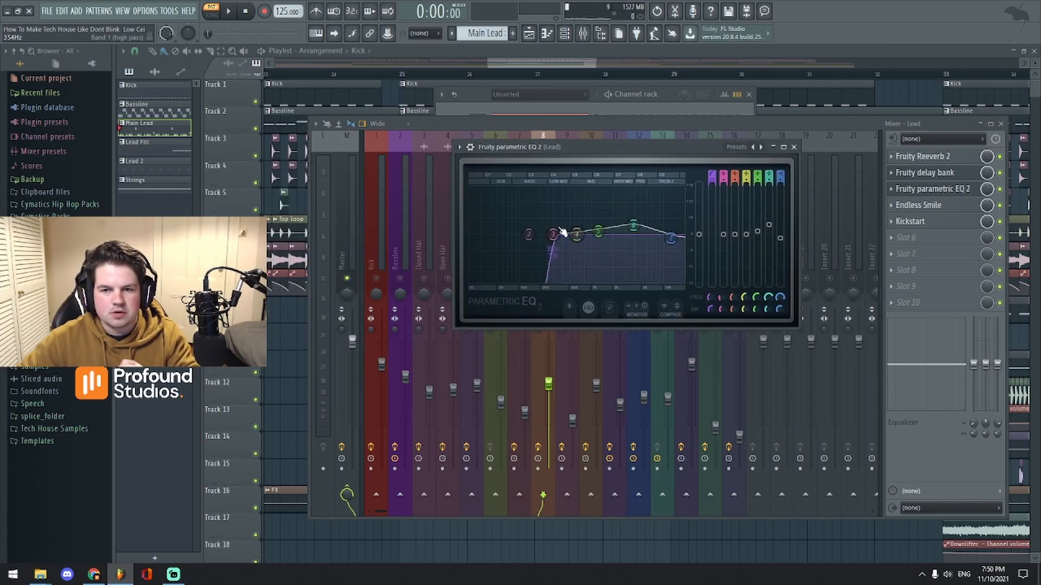
left_click_drag(564, 241, 562, 237)
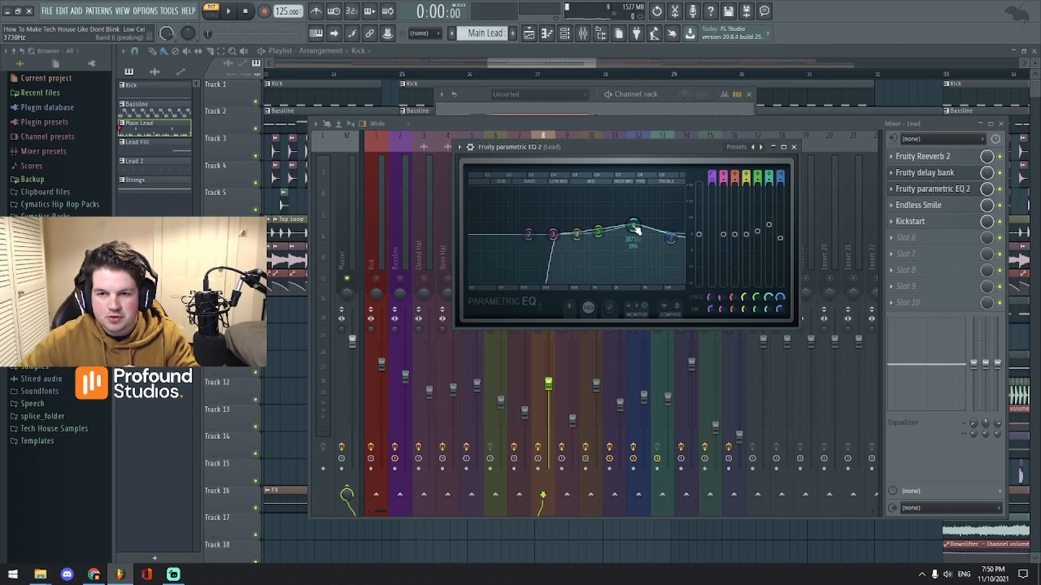
left_click(793, 147)
left_click(929, 205)
left_click(661, 186)
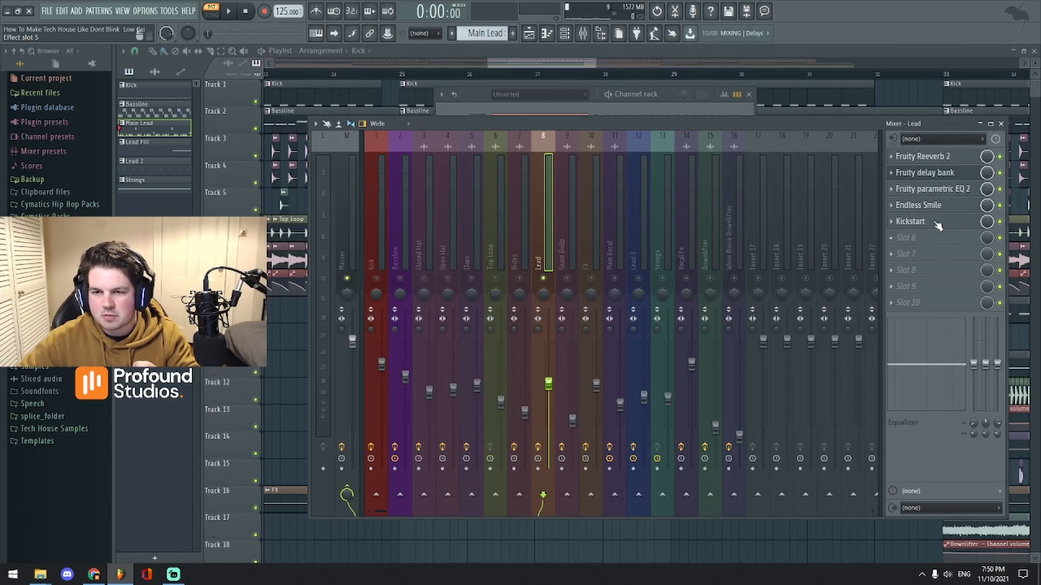
left_click(551, 71)
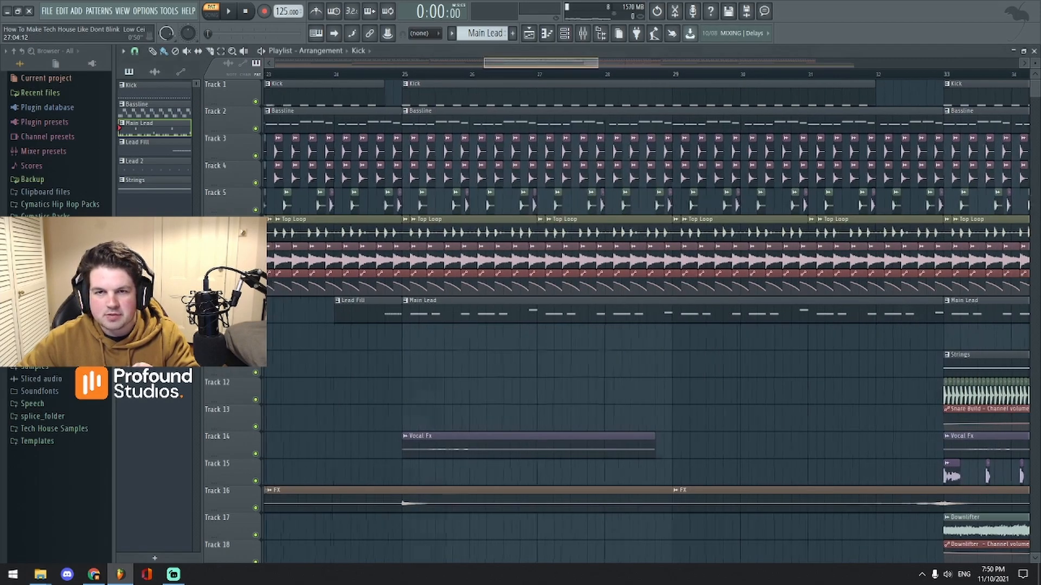
Step: Scroll to the automation tracks and inspect the Kickstart sidechain on the Lead insert, then close the mixer
scroll(633, 295, "down", 12)
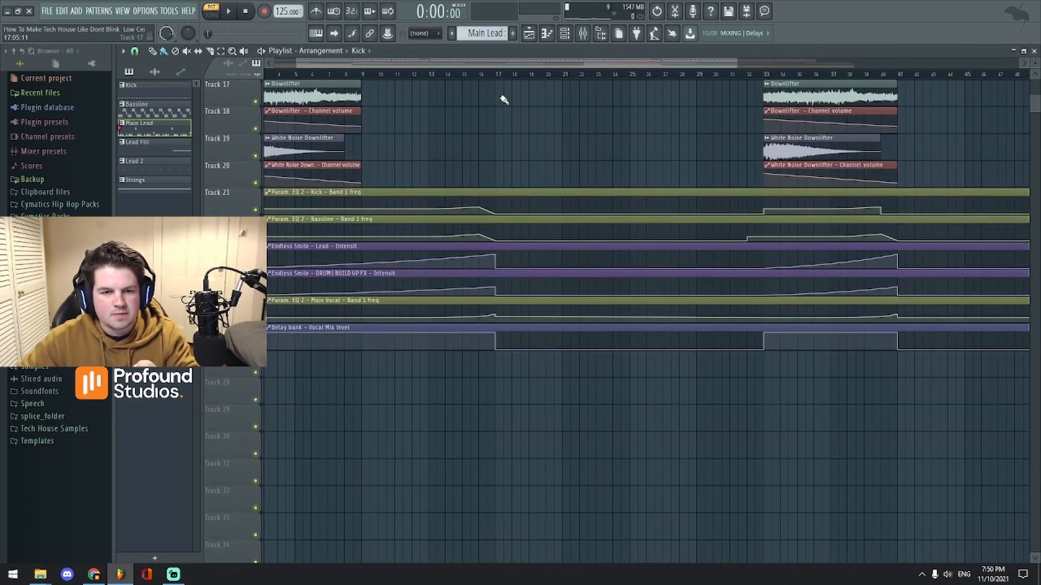
scroll(507, 64, "down", 2)
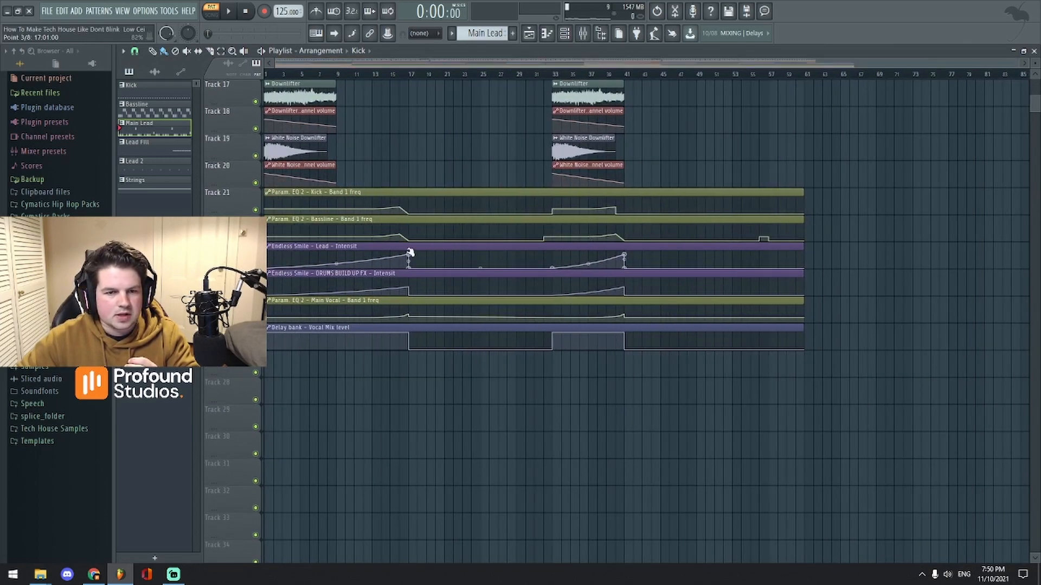
left_click(588, 39)
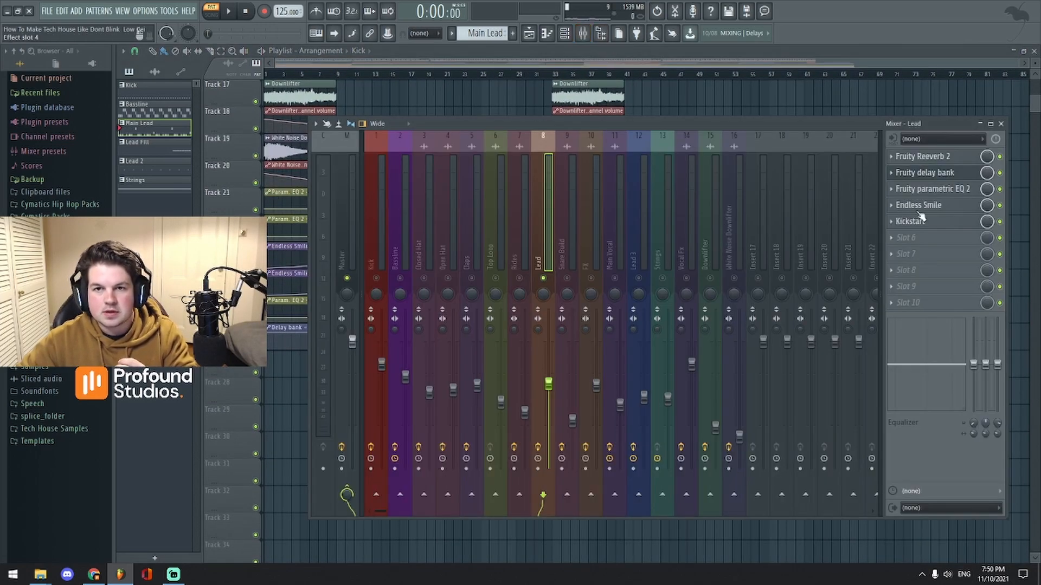
left_click(933, 222)
left_click_drag(355, 155, 587, 165)
left_click(735, 162)
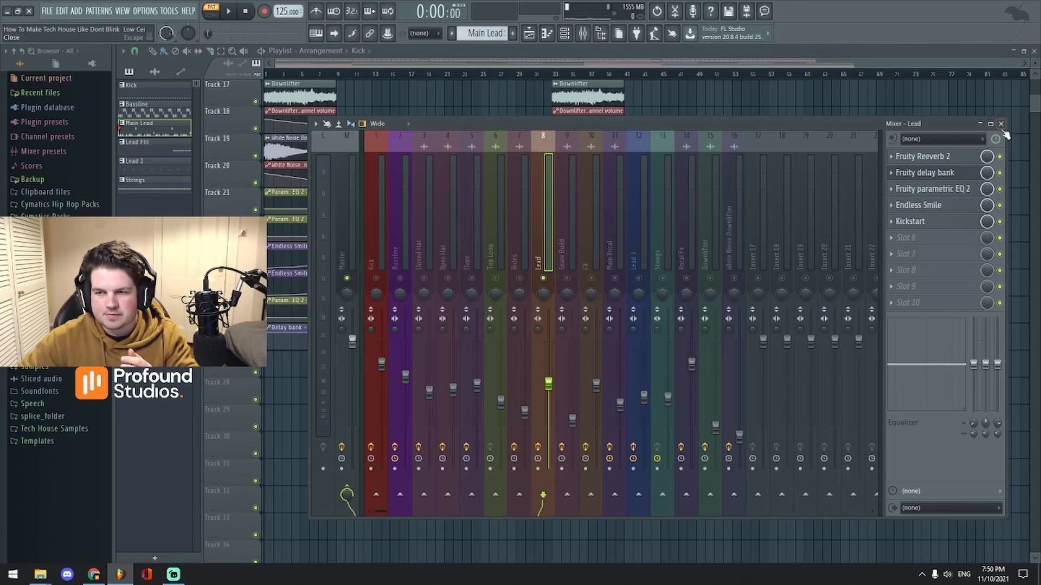
left_click(1002, 124)
Step: Play the arrangement with the mixer open and zoom the playlist to bars 38–58
scroll(464, 90, "up", 10)
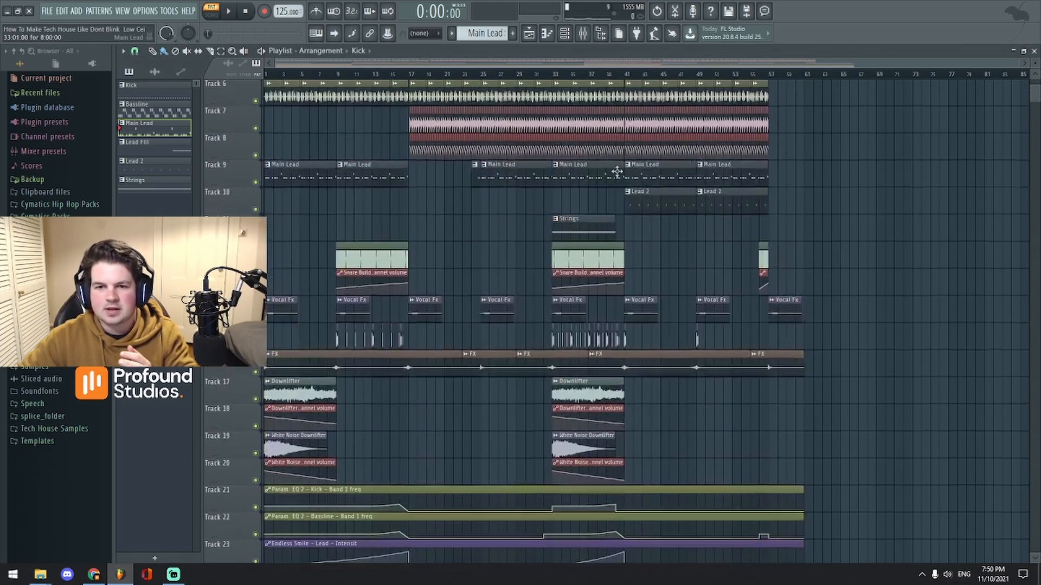
left_click(582, 35)
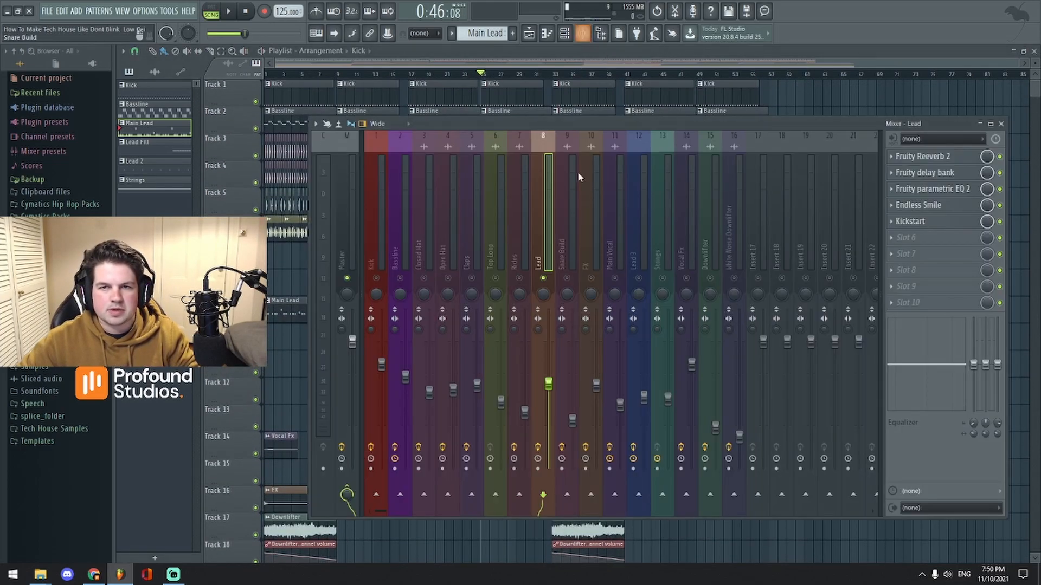
key("space")
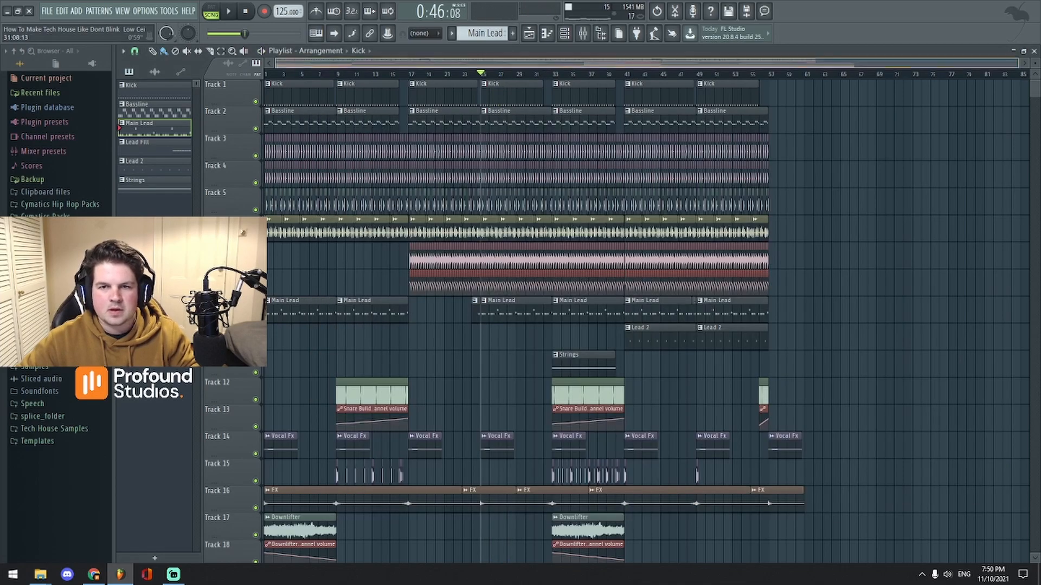
left_click_drag(477, 63, 548, 64)
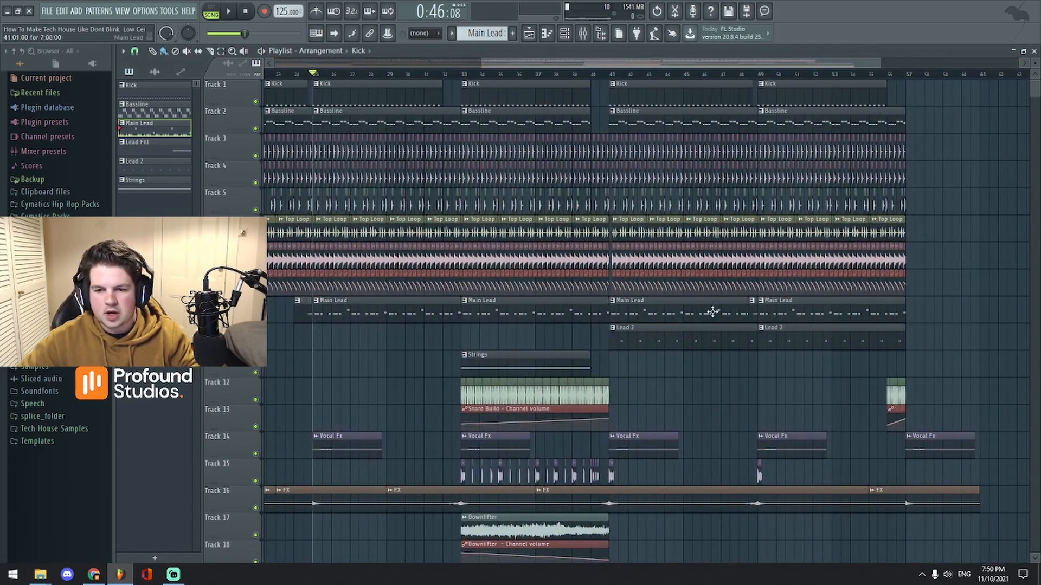
left_click_drag(637, 64, 711, 76)
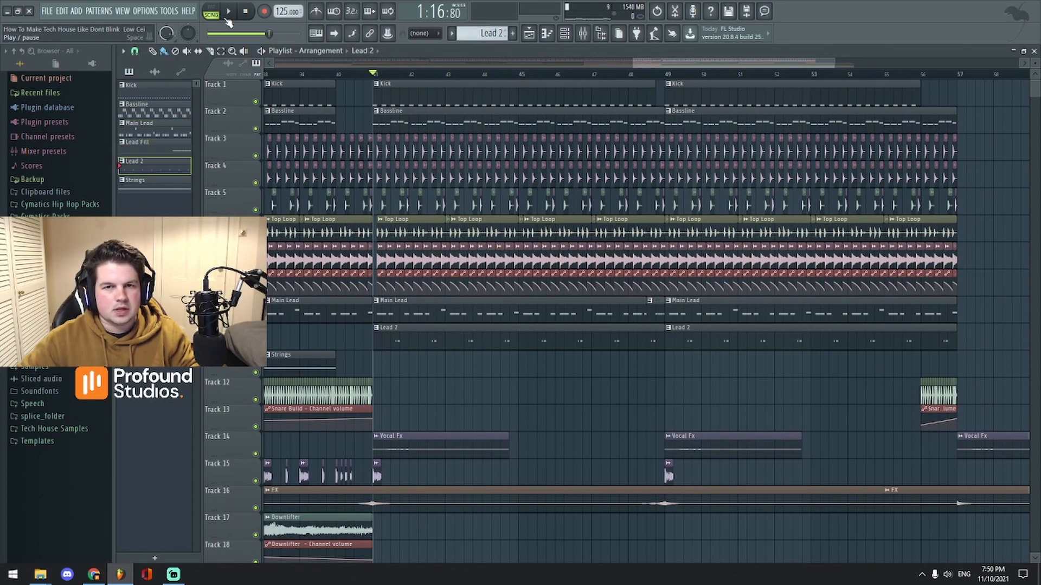
Step: Stop playback and solo the Lead 3 insert (insert 12) in the mixer
key("space")
left_click(565, 36)
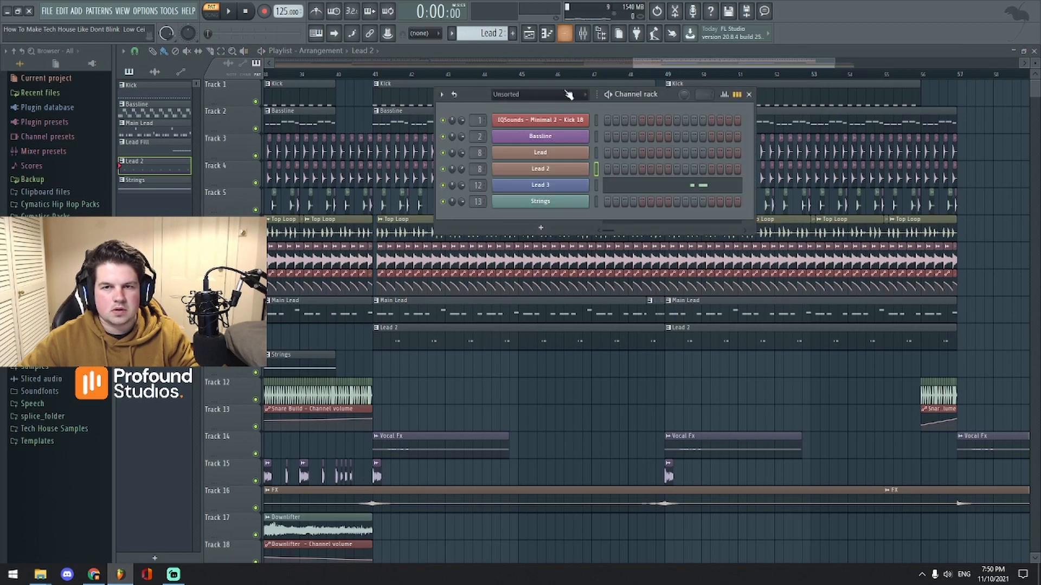
left_click(583, 34)
key("s")
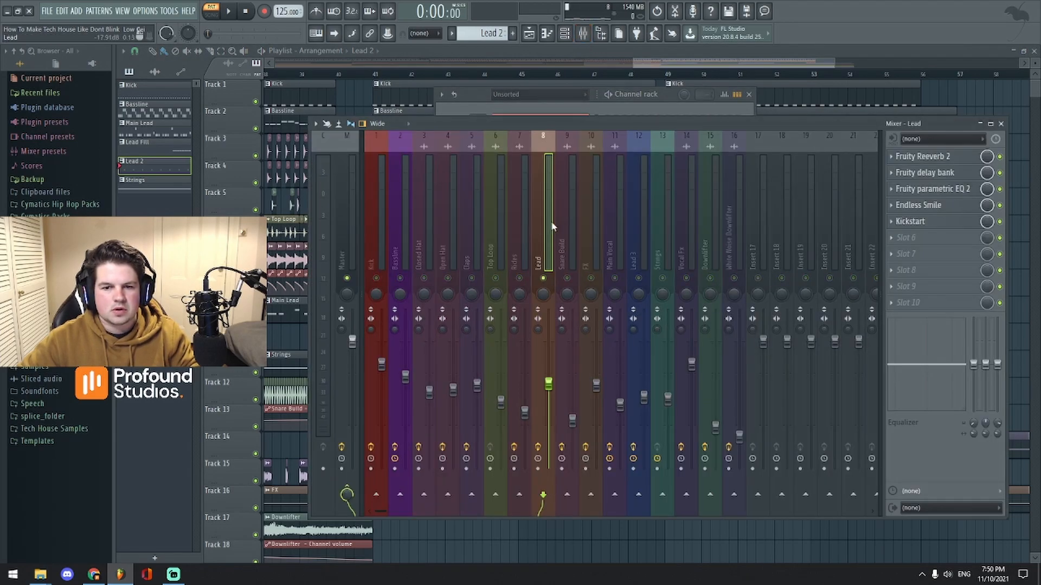
key("s")
left_click(638, 262)
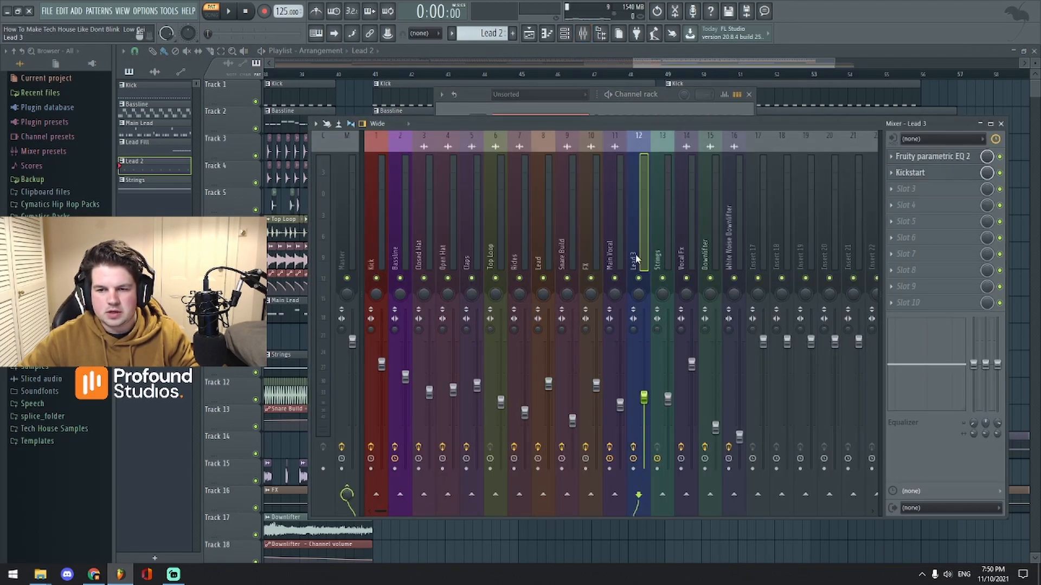
key("s")
Step: Play the whole song from around bar 41 with the mixer open beside the playlist
left_click_drag(662, 64, 646, 74)
key("space")
left_click(503, 74)
key("l")
key("space")
left_click(583, 33)
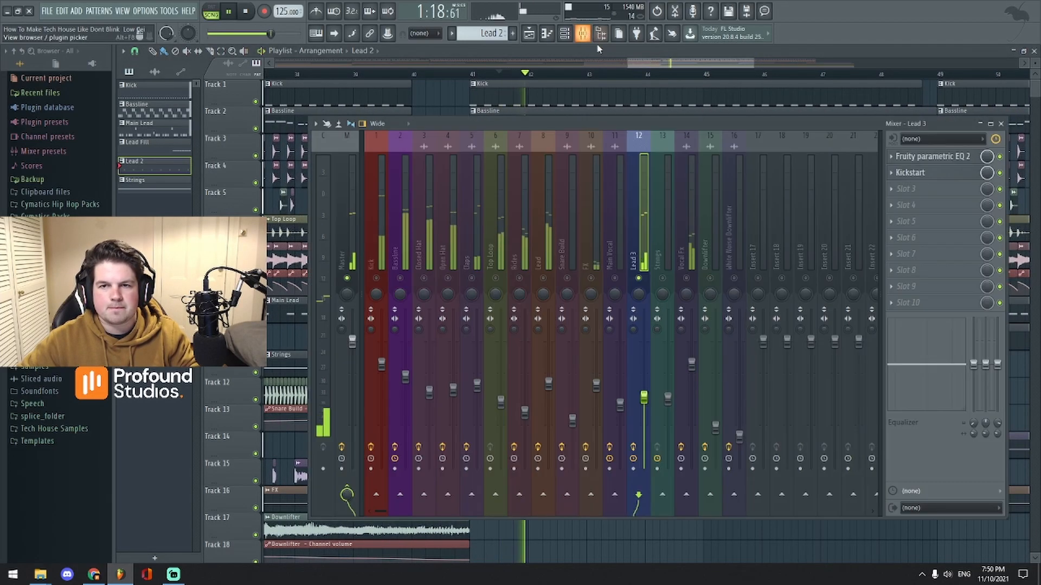
mouse_move(786, 128)
left_mouse_down()
mouse_move(819, 134)
mouse_move(780, 125)
left_mouse_up()
Step: Open Lead 3's Serum synth with the LD - Pressure patch, placed beside the mixer
key("space")
left_click(564, 33)
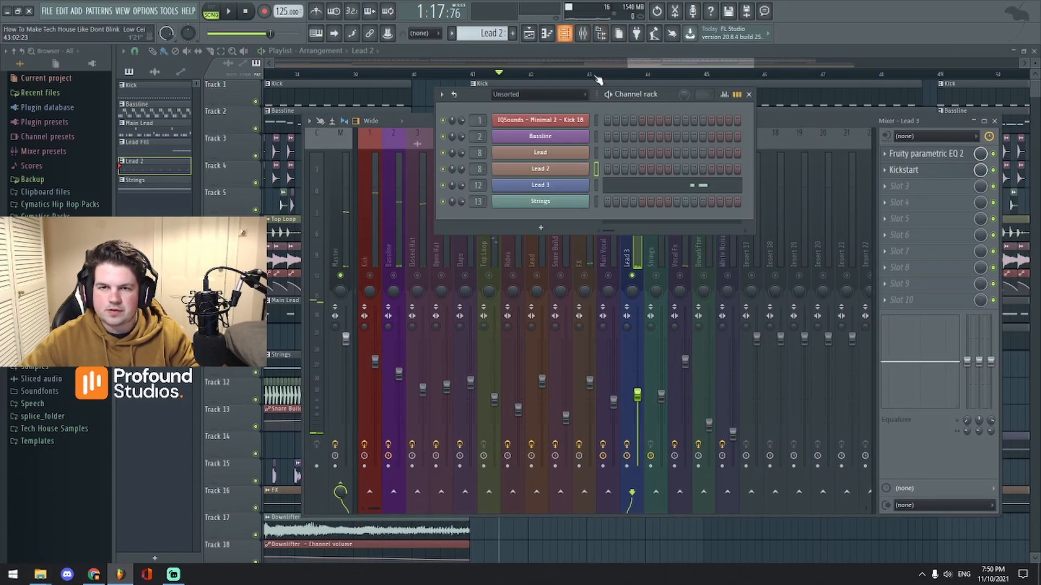
left_click(565, 187)
left_click_drag(612, 154, 686, 109)
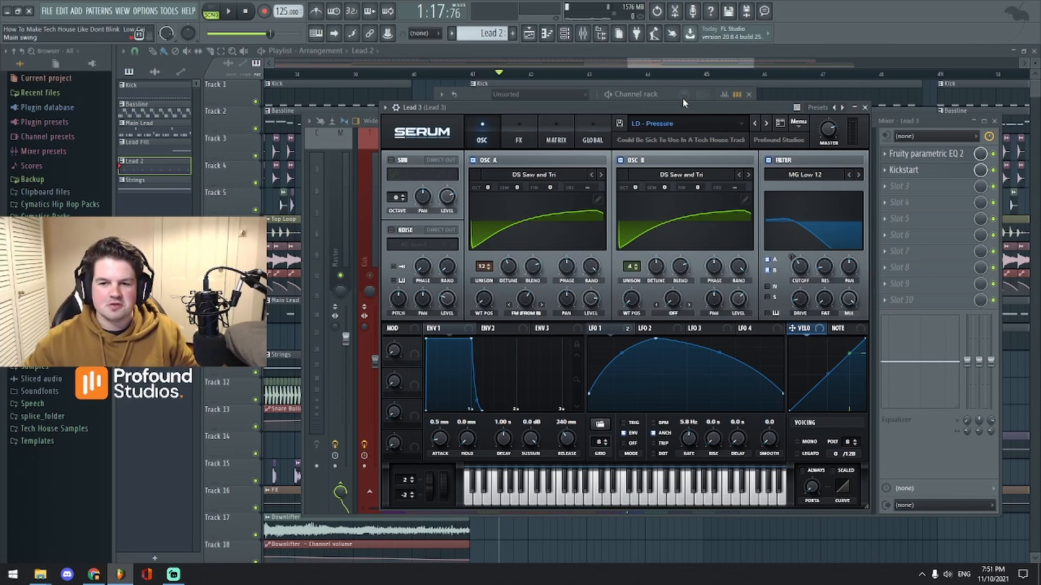
left_click_drag(663, 116, 738, 128)
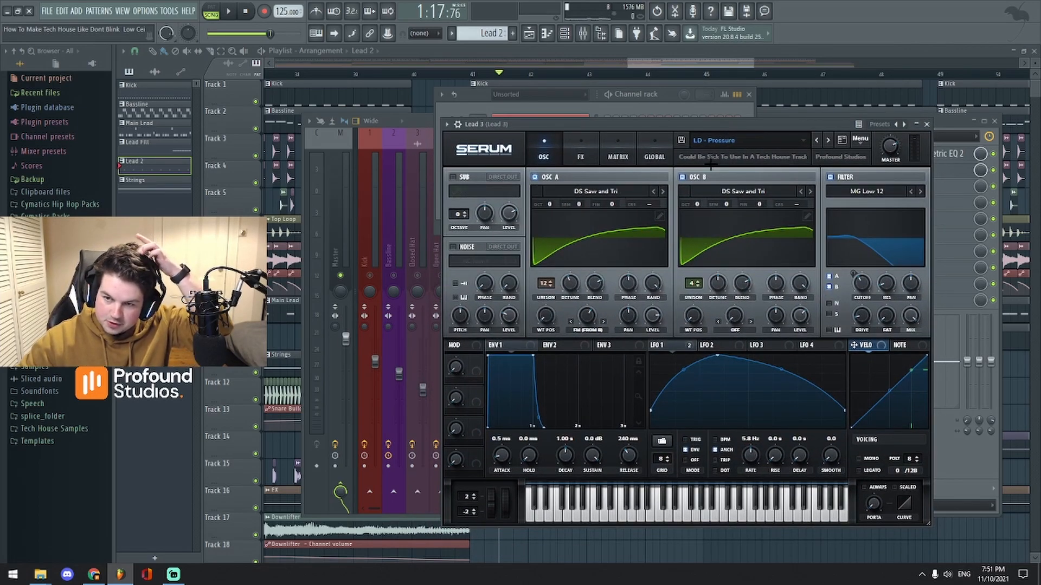
left_click_drag(661, 128, 658, 144)
Step: Play back Lead 3 to audition the patch, then stop the song
left_click(227, 12)
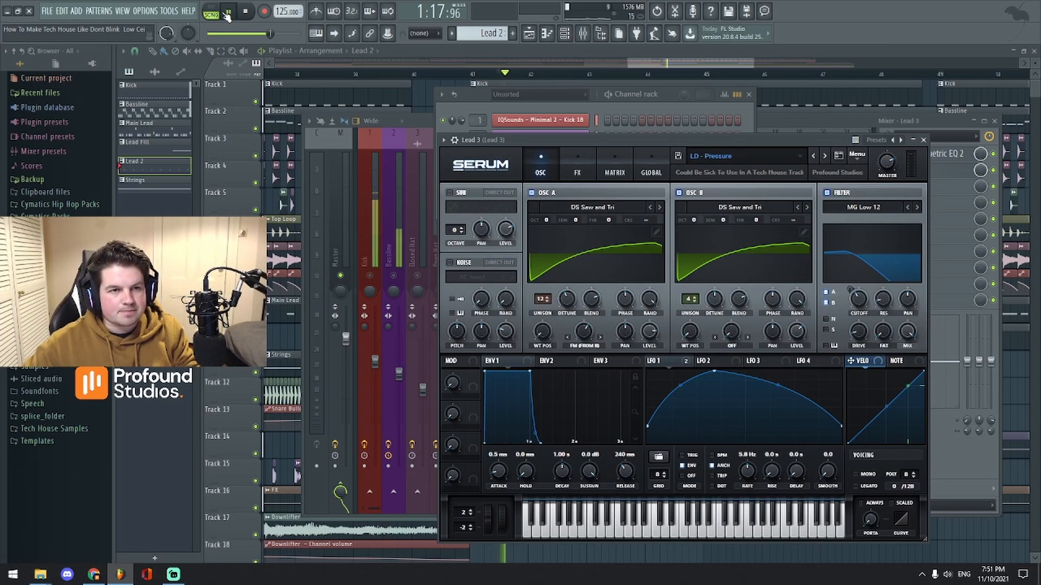
left_click(246, 13)
left_click(231, 12)
left_click(640, 65)
key("space")
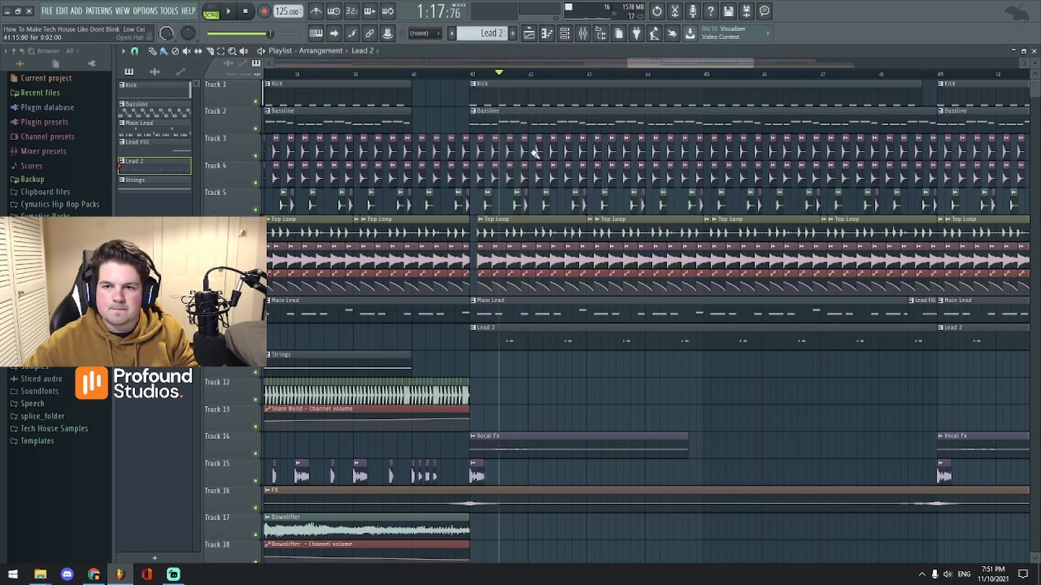
left_click(582, 34)
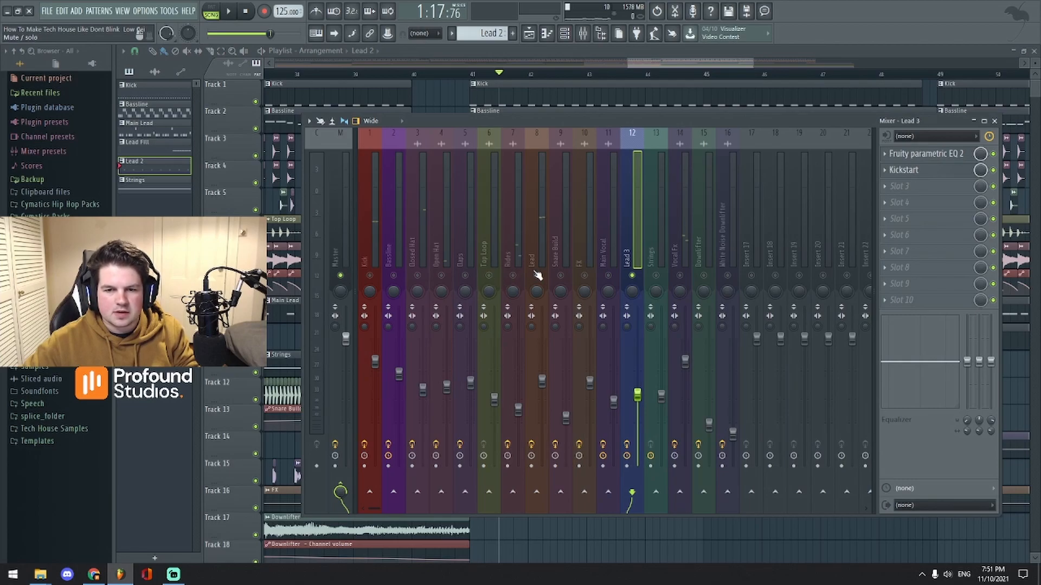
left_click(640, 65)
scroll(640, 64, "up", 2)
key("space")
left_click(520, 74)
key("space")
left_click_drag(652, 64, 663, 66)
key("space")
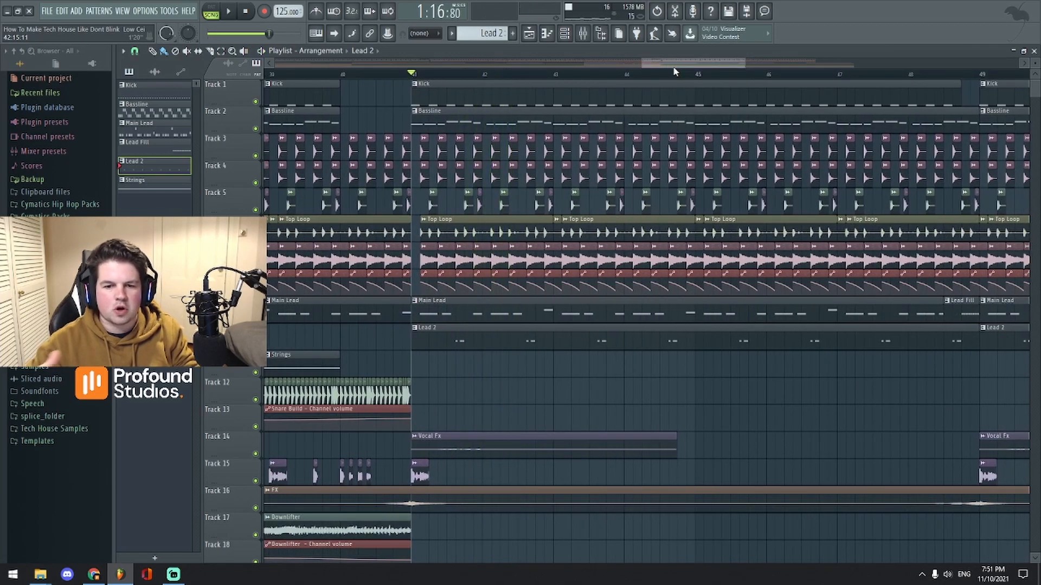
scroll(653, 66, "up", 3)
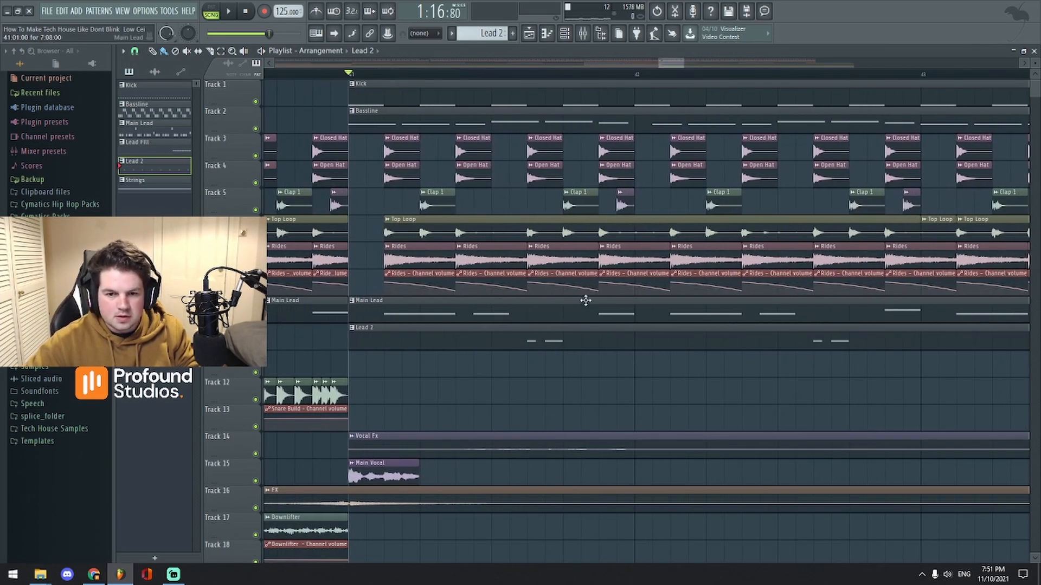
scroll(658, 76, "up", 2)
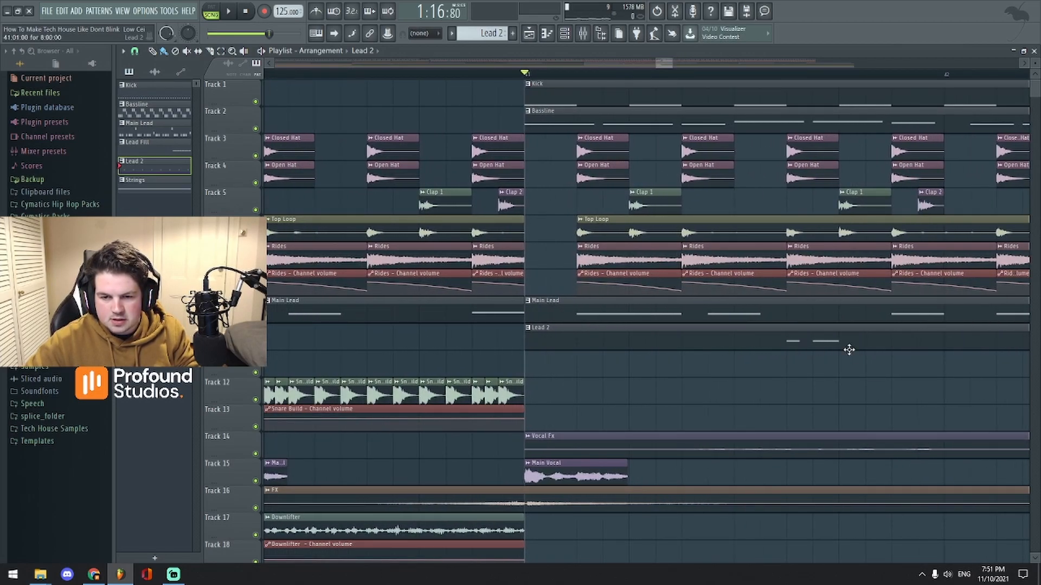
key("space")
scroll(690, 81, "down", 2)
scroll(671, 64, "down", 1)
scroll(671, 64, "down", 2)
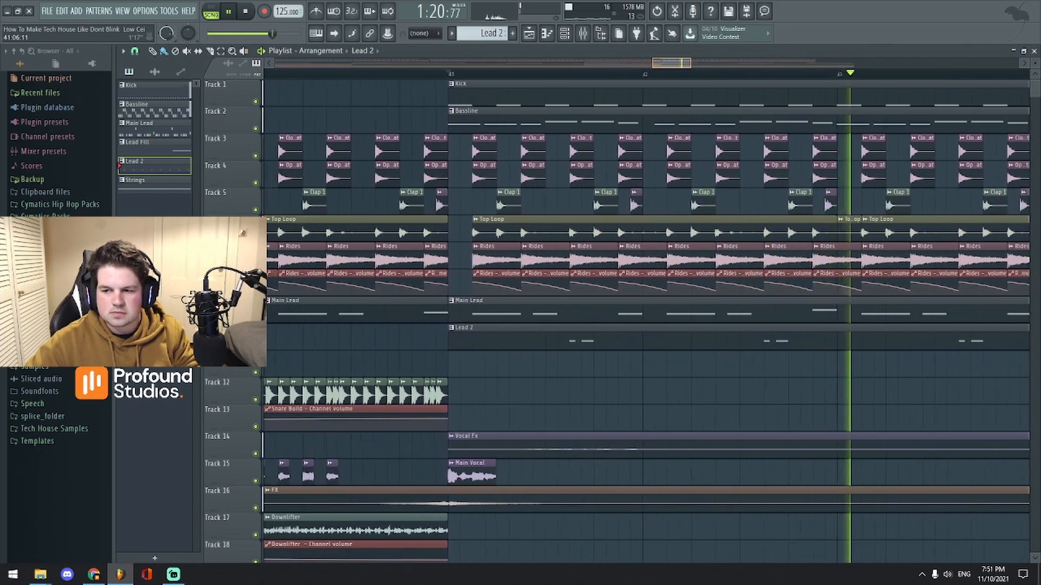
scroll(671, 64, "down", 1)
key("space")
left_click(594, 35)
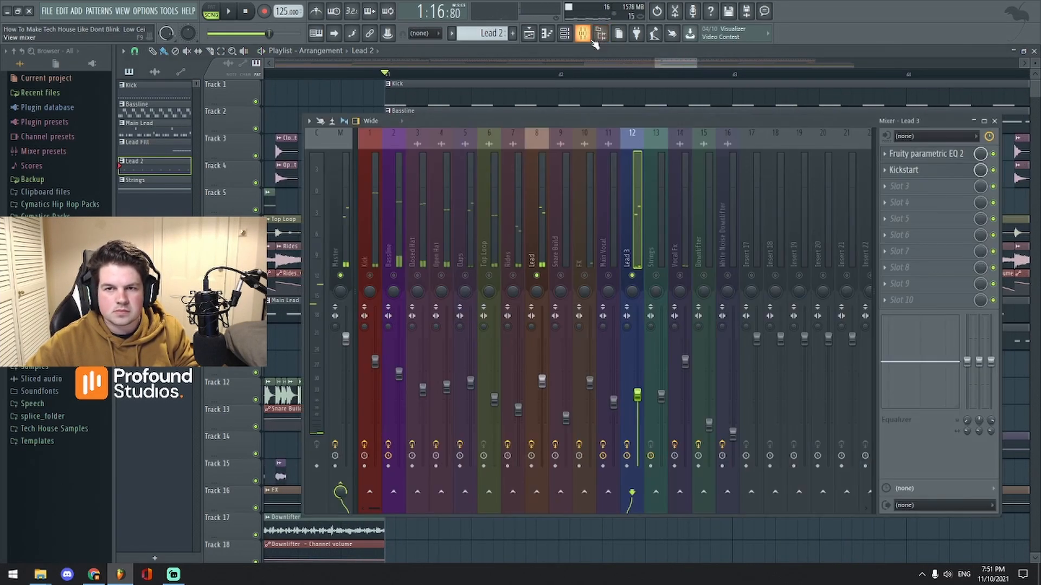
left_click(545, 258)
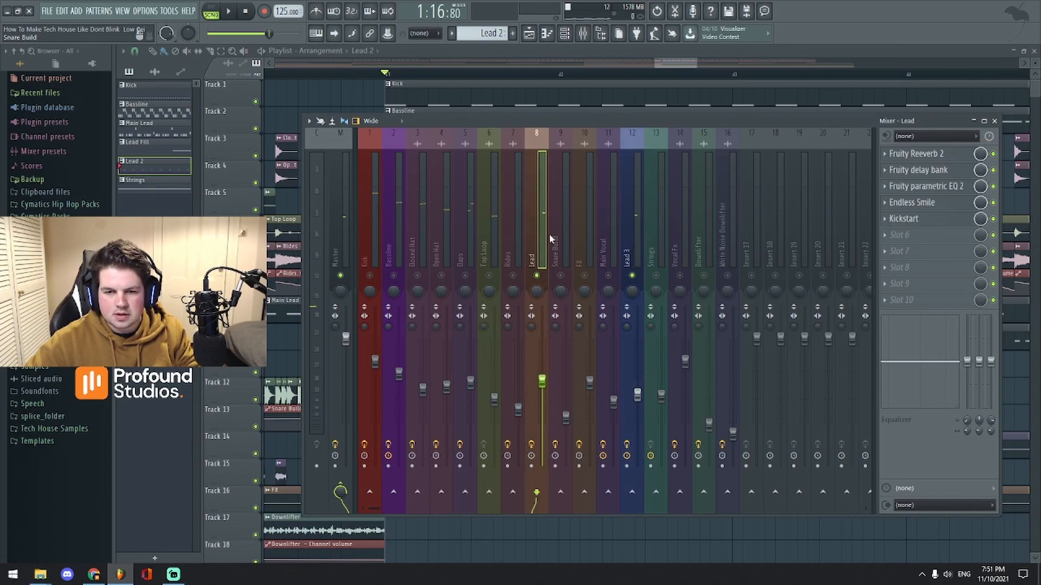
left_click(900, 186)
key("space")
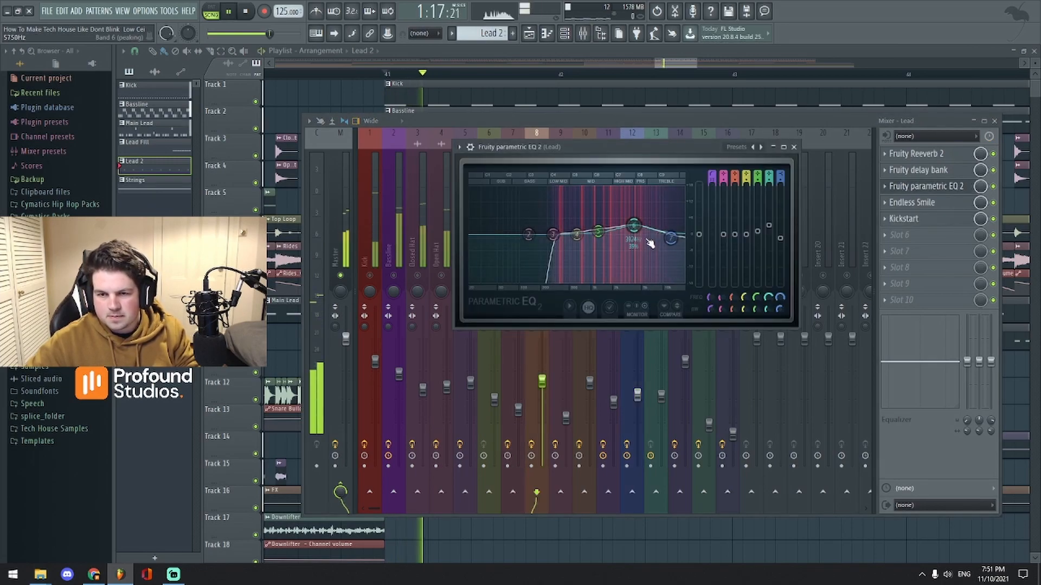
key("space")
left_click_drag(628, 149, 628, 153)
left_click(793, 152)
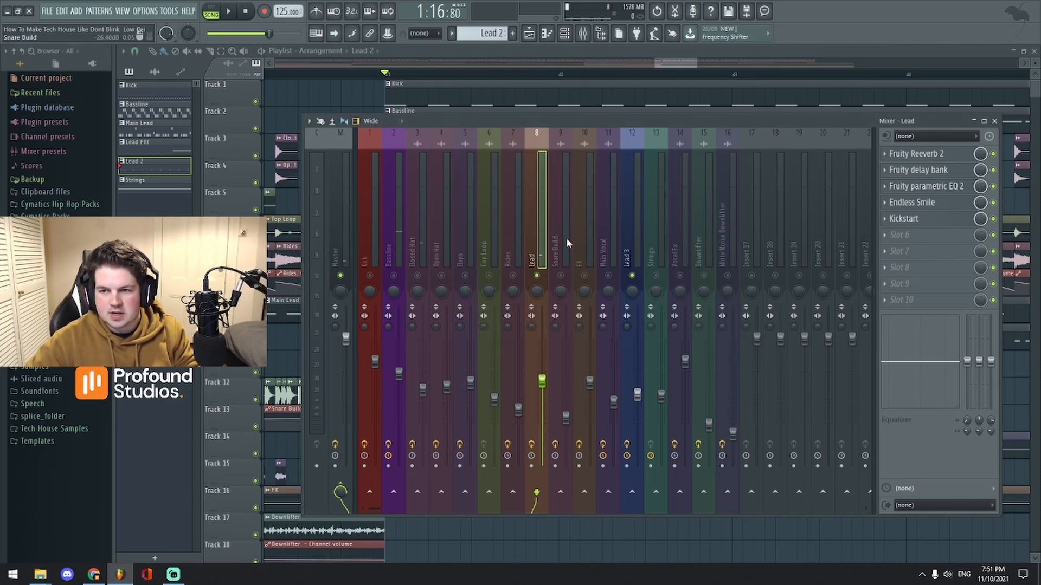
left_click(640, 249)
left_click(921, 154)
left_click_drag(370, 133, 729, 185)
key("space")
key("space")
key("space")
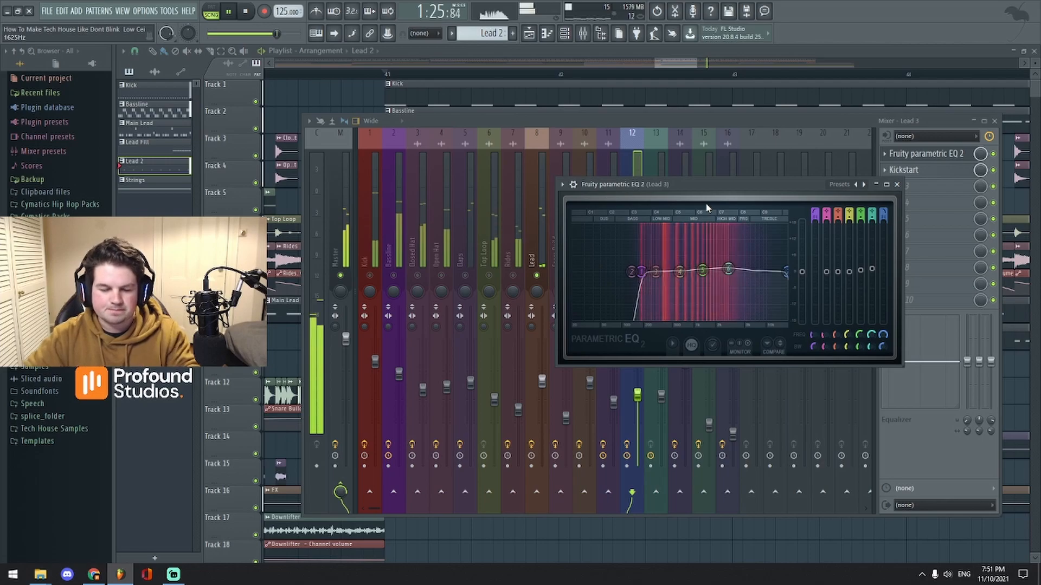
key("space")
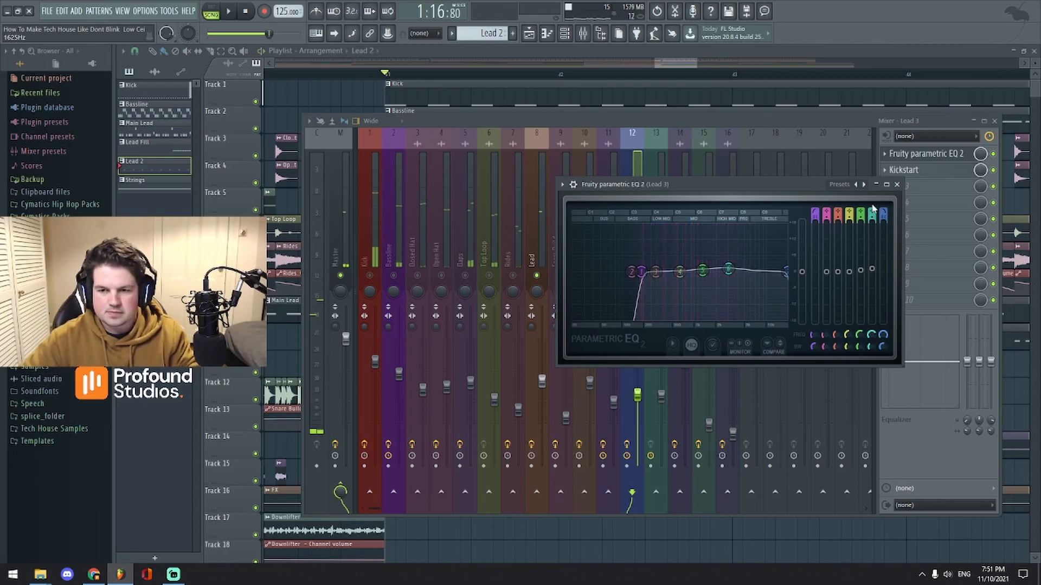
left_click(896, 184)
left_click(994, 121)
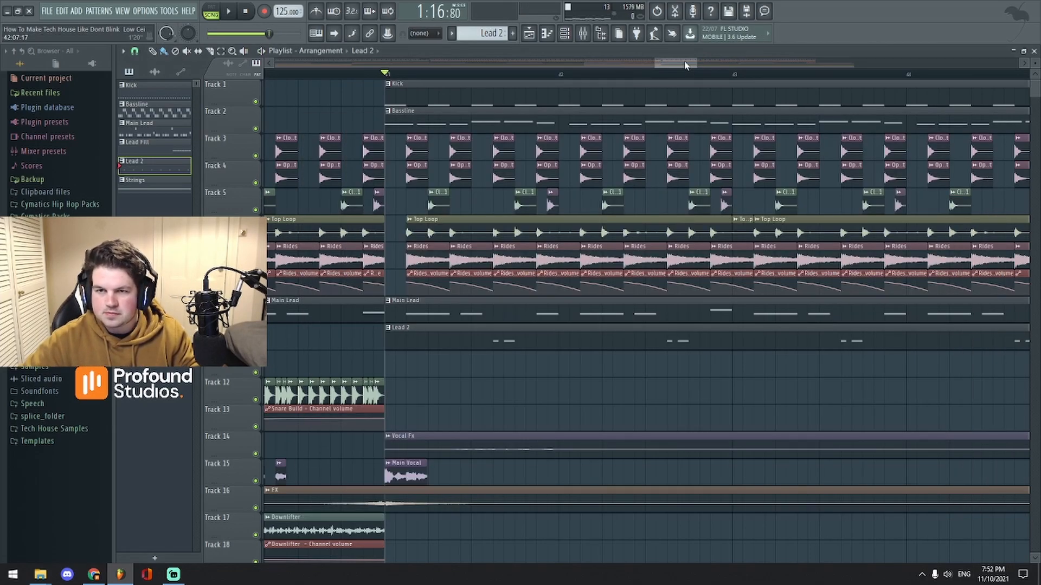
Step: Play the arrangement from bar 41 while scrolling through the playlist, then stop
scroll(685, 67, "down", 4)
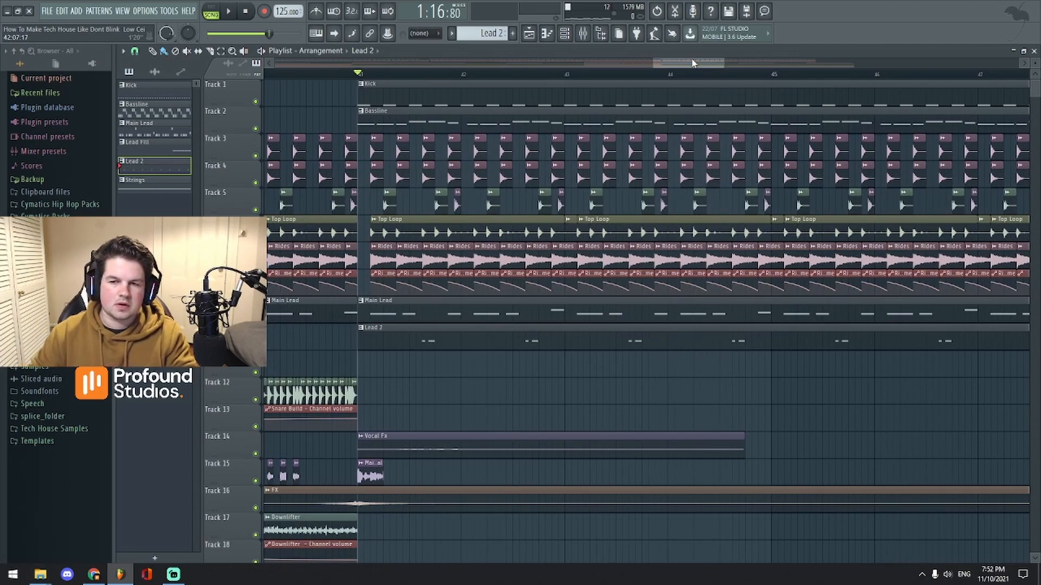
scroll(691, 63, "down", 2)
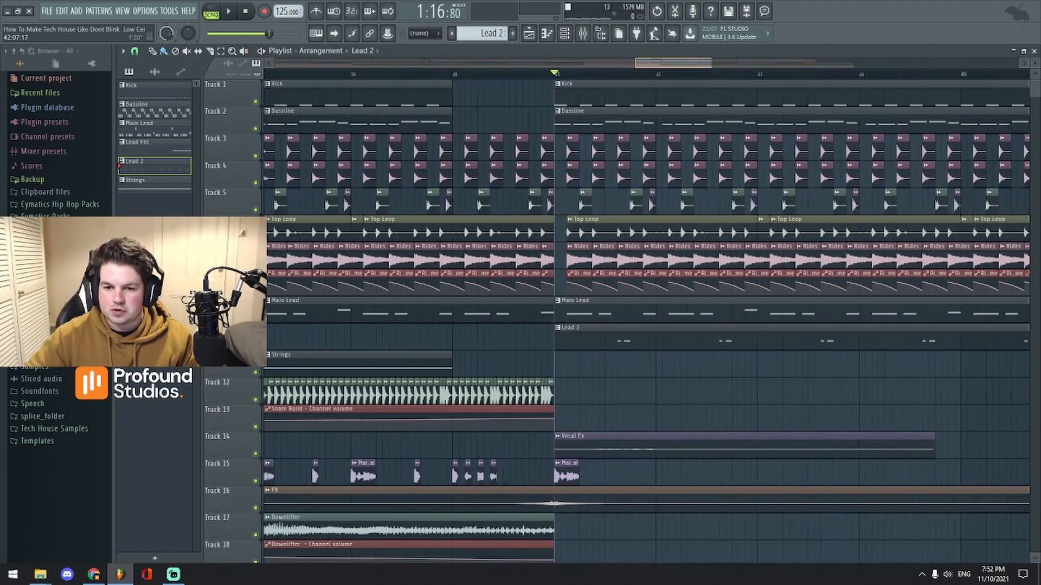
key("space")
key("space")
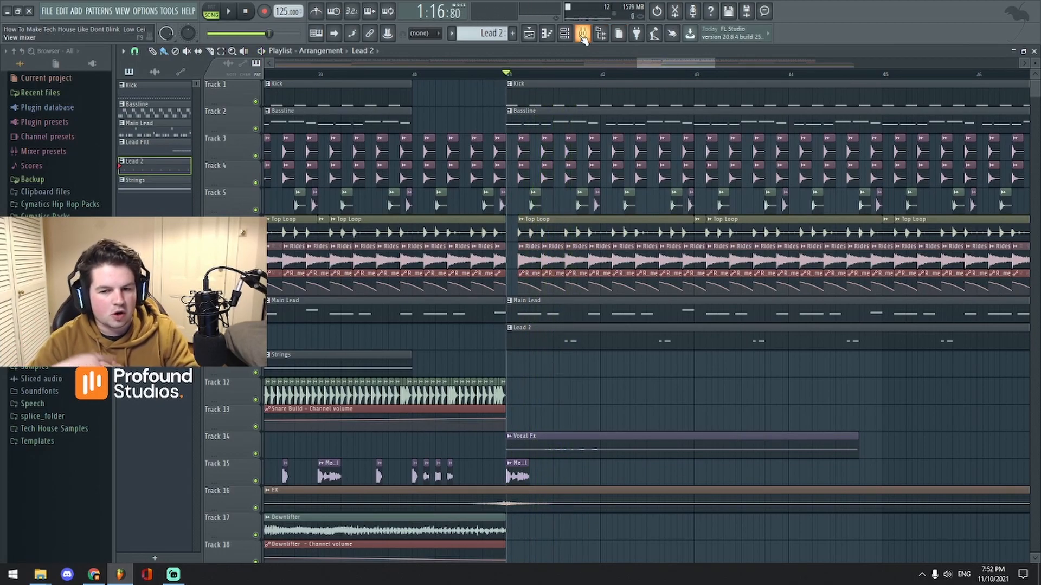
scroll(618, 64, "up", 2)
key("space")
scroll(668, 68, "down", 4)
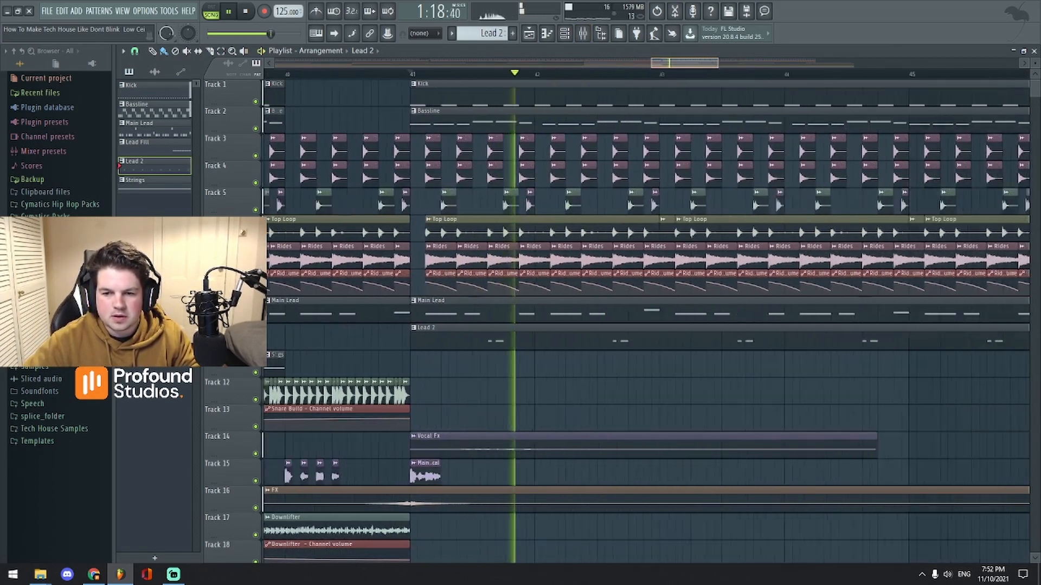
scroll(668, 69, "down", 3)
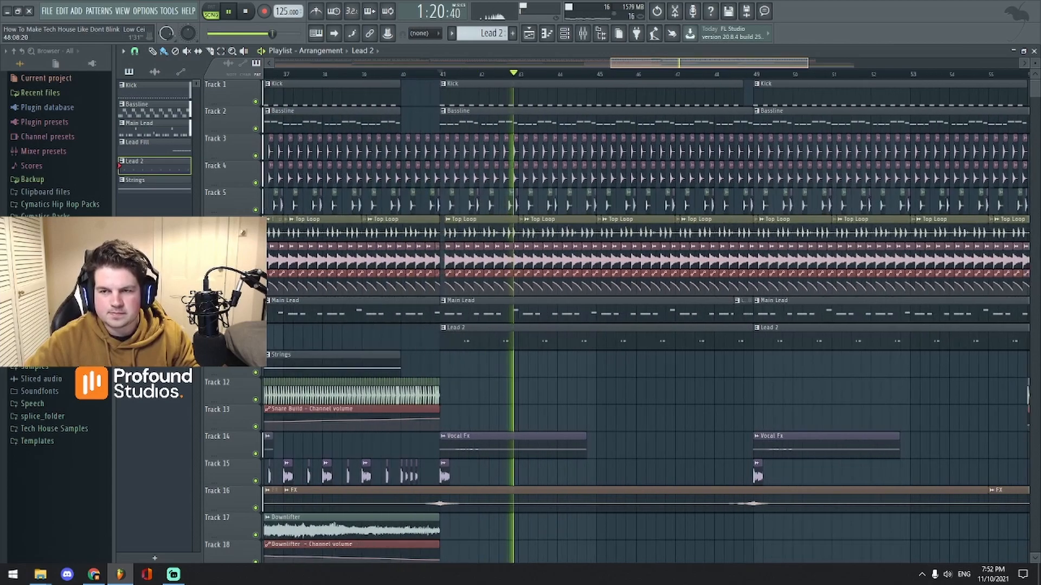
key("space")
Step: Select the Strings insert, then play from bar 33 with the mixer showing
left_click(565, 34)
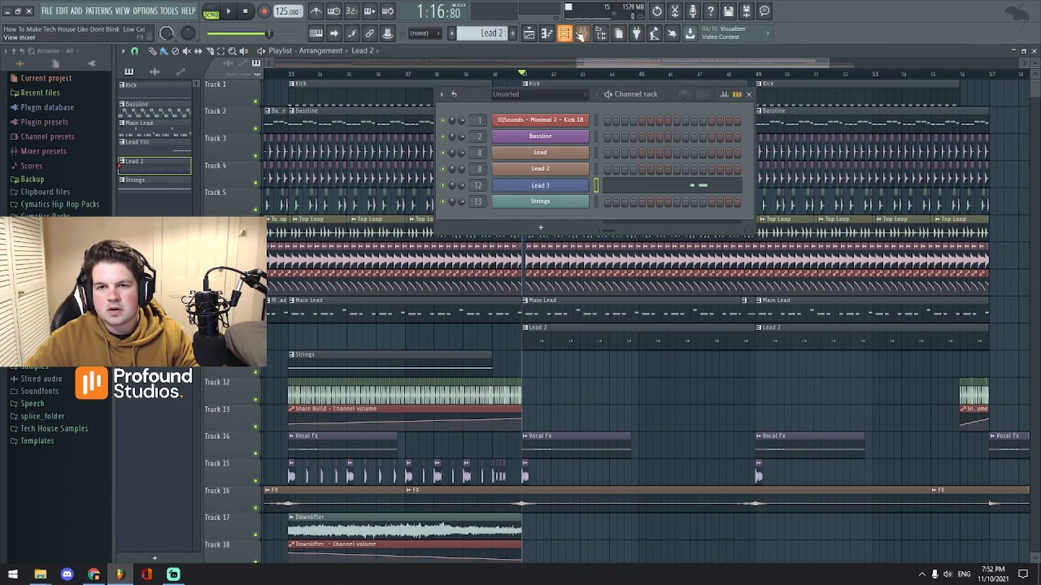
left_click(582, 36)
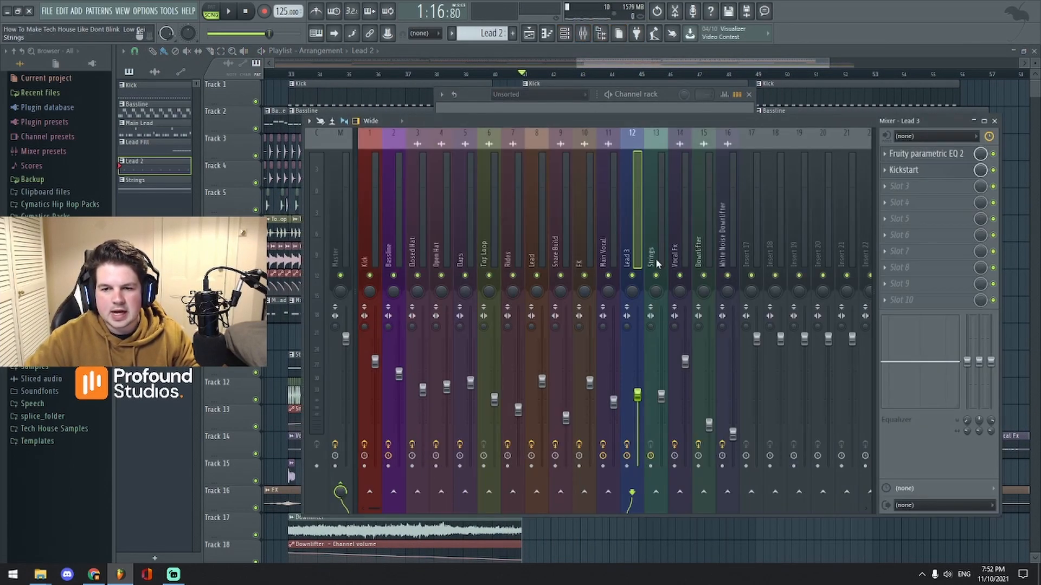
left_click(654, 236)
left_click(641, 66)
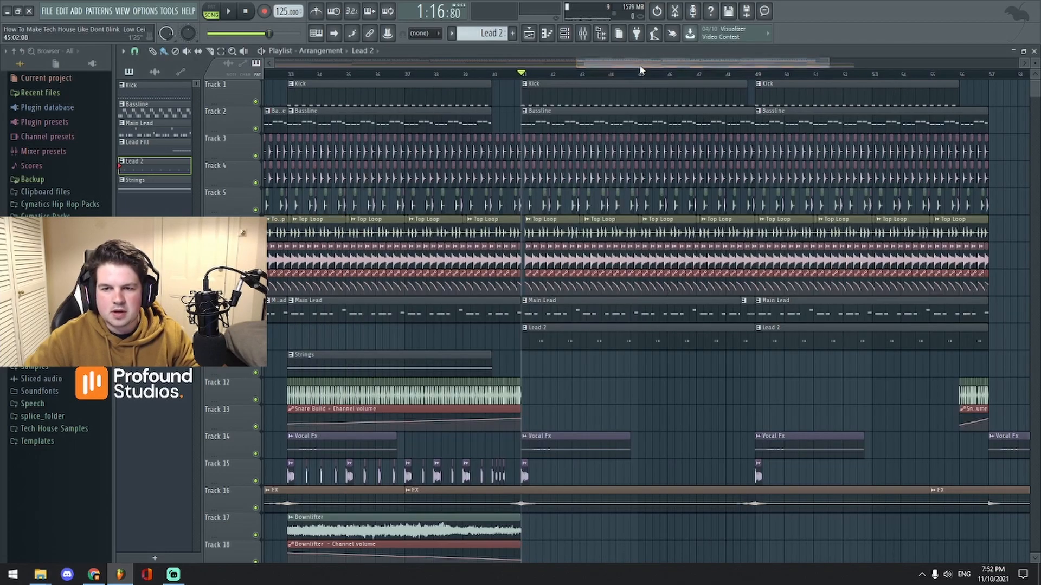
scroll(640, 65, "up", 2)
key("space")
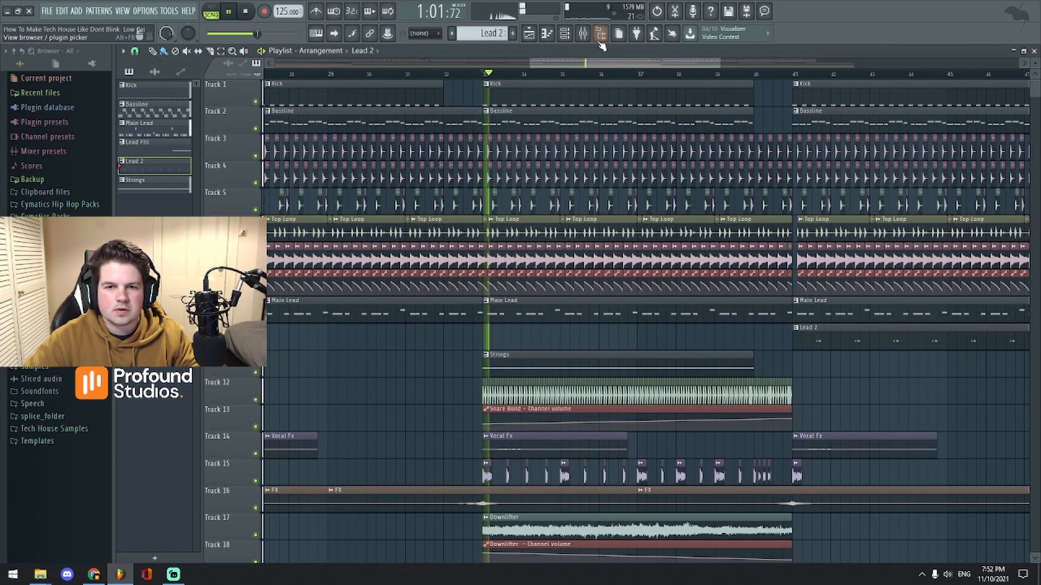
left_click(582, 34)
left_click(564, 34)
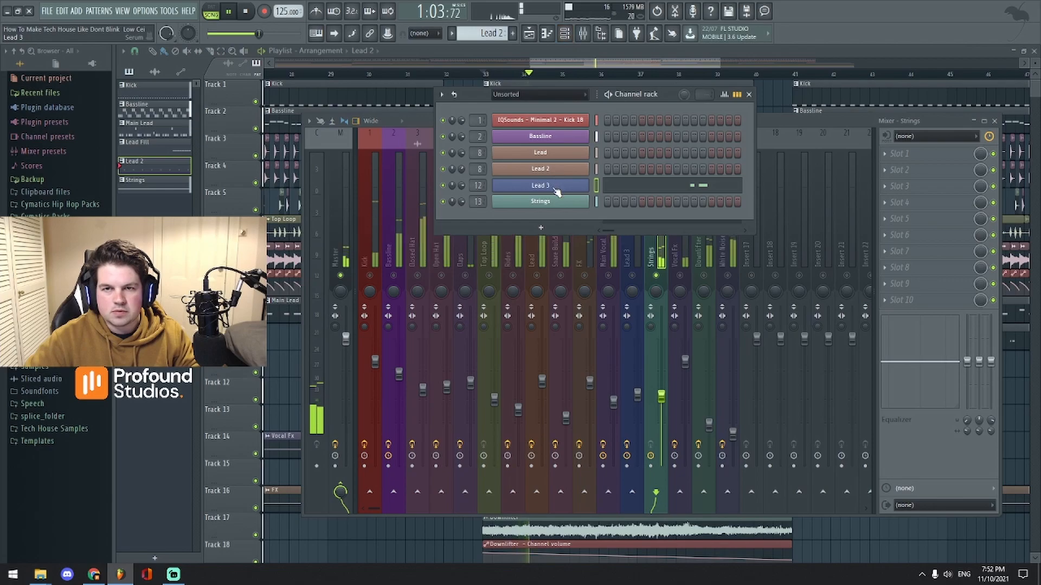
left_click(558, 195)
left_click_drag(654, 167, 746, 123)
left_click_drag(869, 121, 820, 145)
left_click(842, 150)
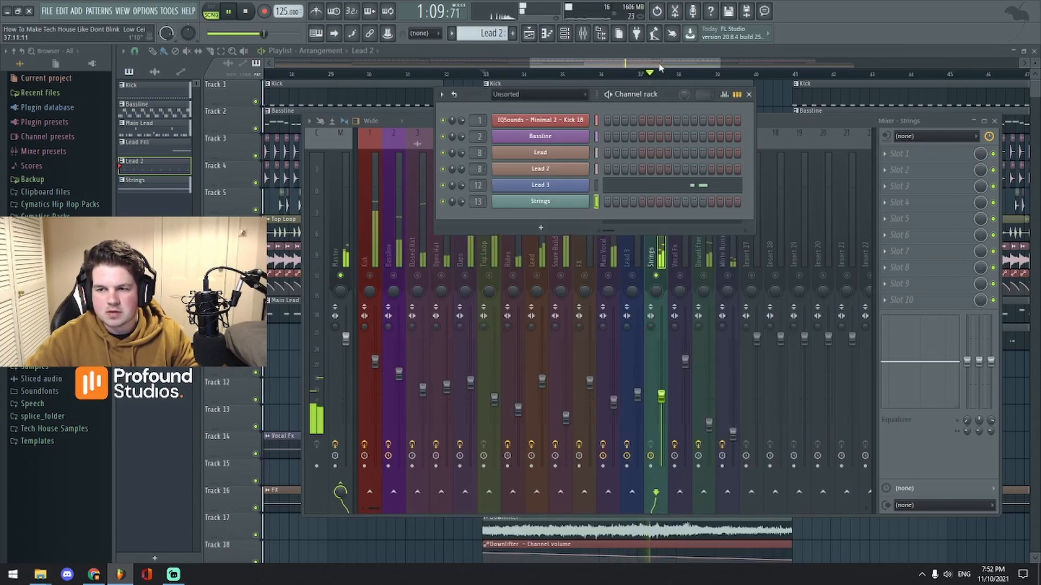
left_click(672, 51)
scroll(672, 52, "down", 2)
key("space")
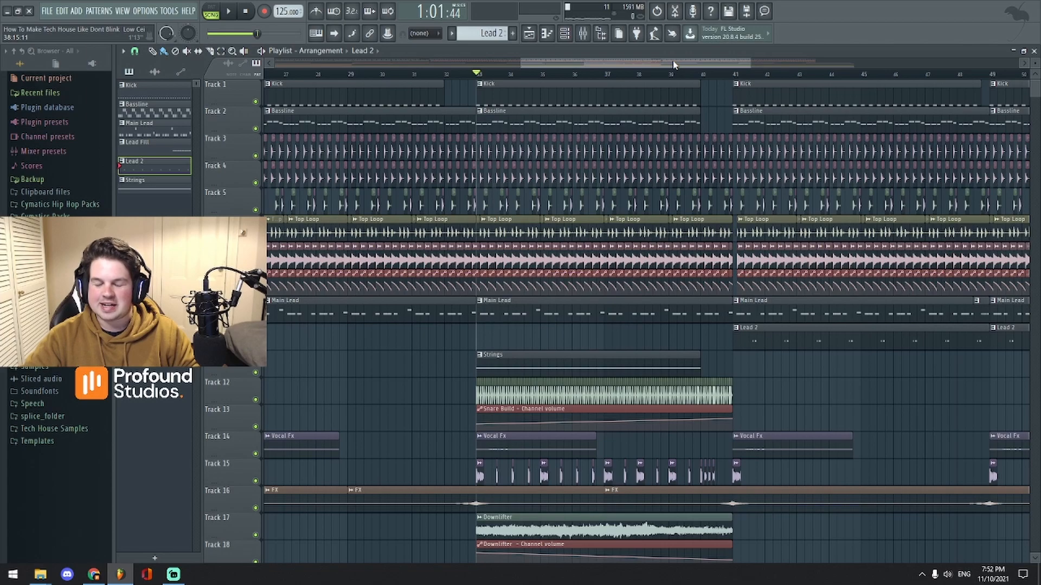
scroll(674, 65, "down", 3)
left_click(584, 36)
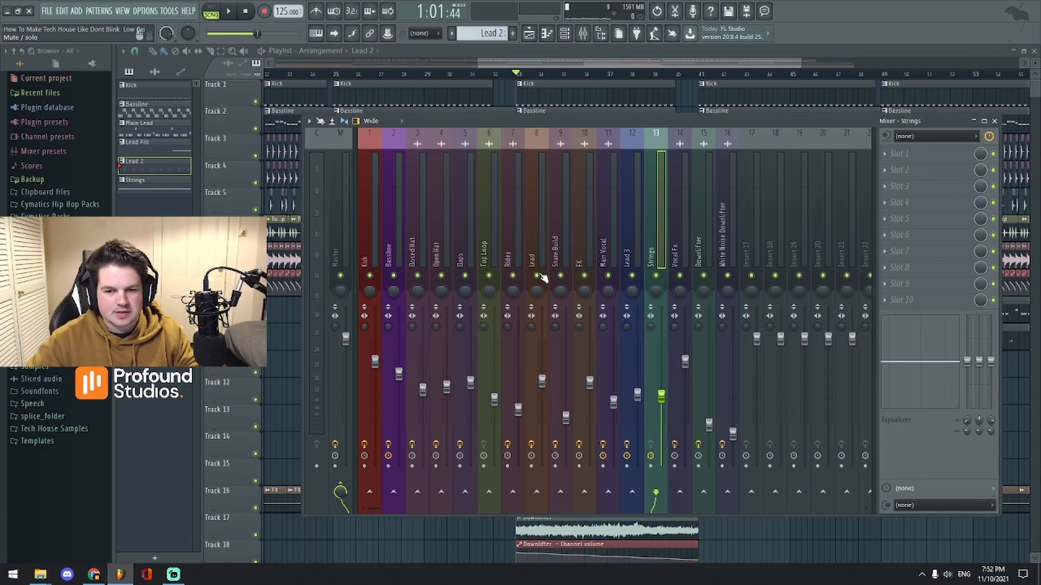
left_click(607, 241)
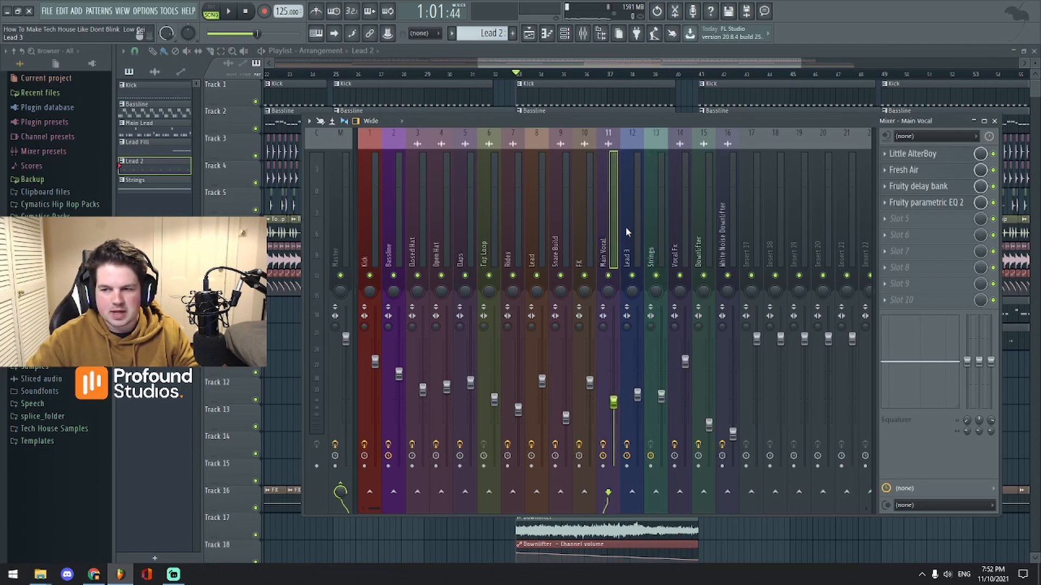
left_click_drag(619, 64, 607, 49)
scroll(542, 162, "down", 8)
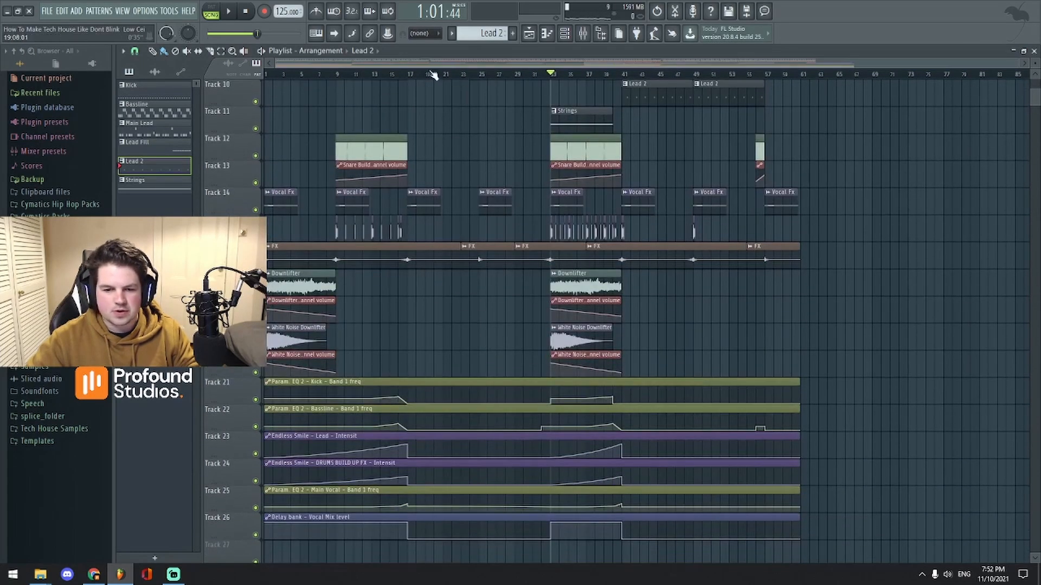
left_click_drag(432, 64, 428, 78)
left_click_drag(596, 64, 493, 66)
left_click(534, 81)
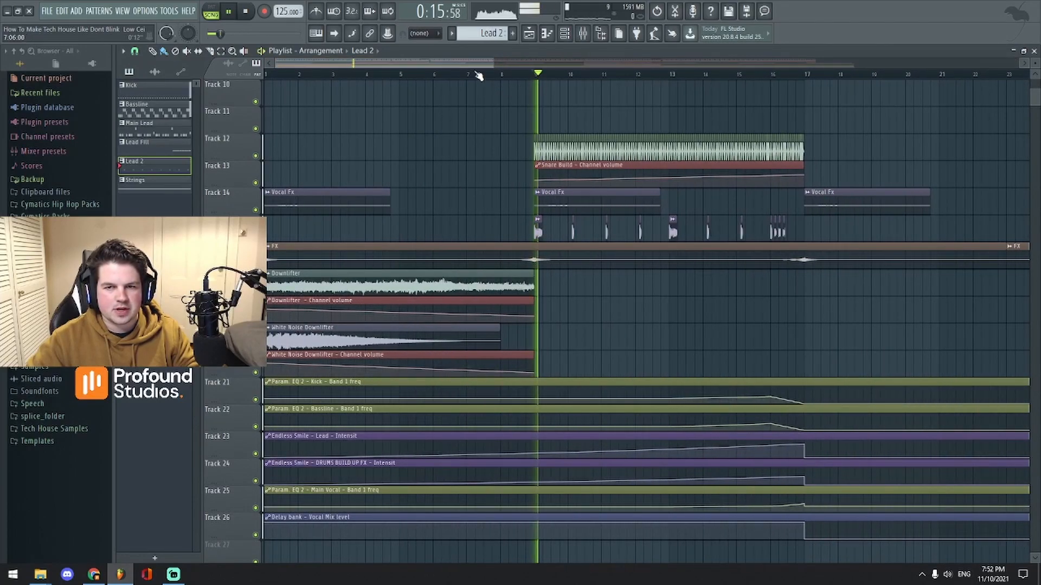
scroll(488, 76, "up", 1)
left_click(564, 33)
left_click(564, 34)
left_click(582, 34)
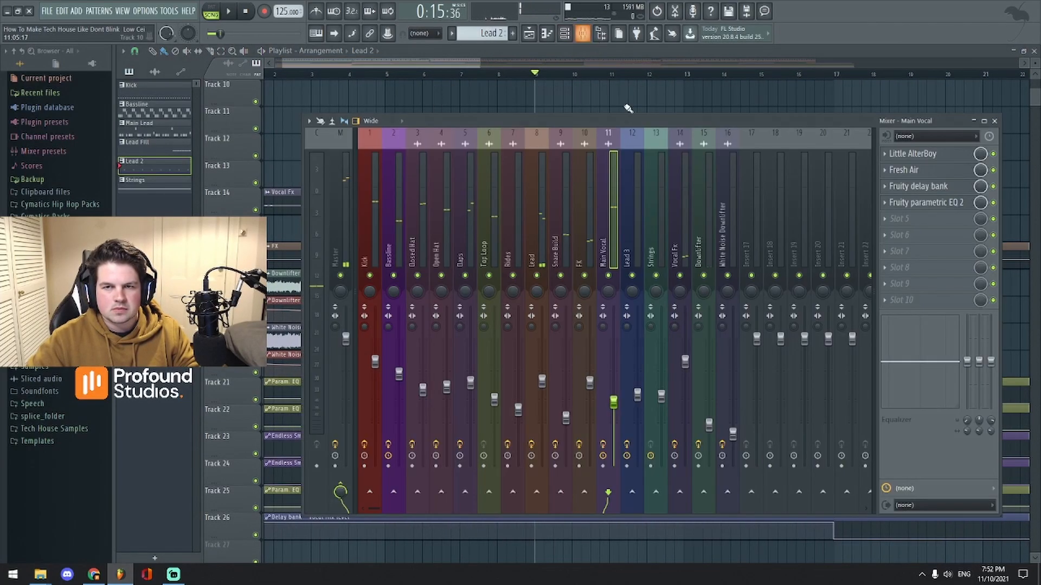
key("space")
left_click(444, 61)
scroll(443, 62, "up", 1)
left_click_drag(444, 61, 437, 63)
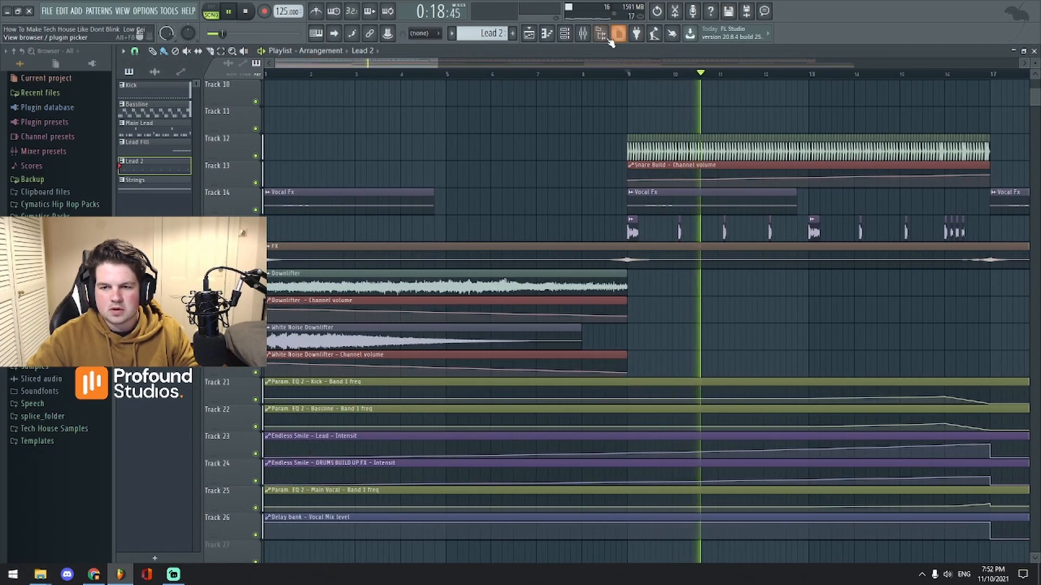
left_click(583, 34)
left_click(921, 185)
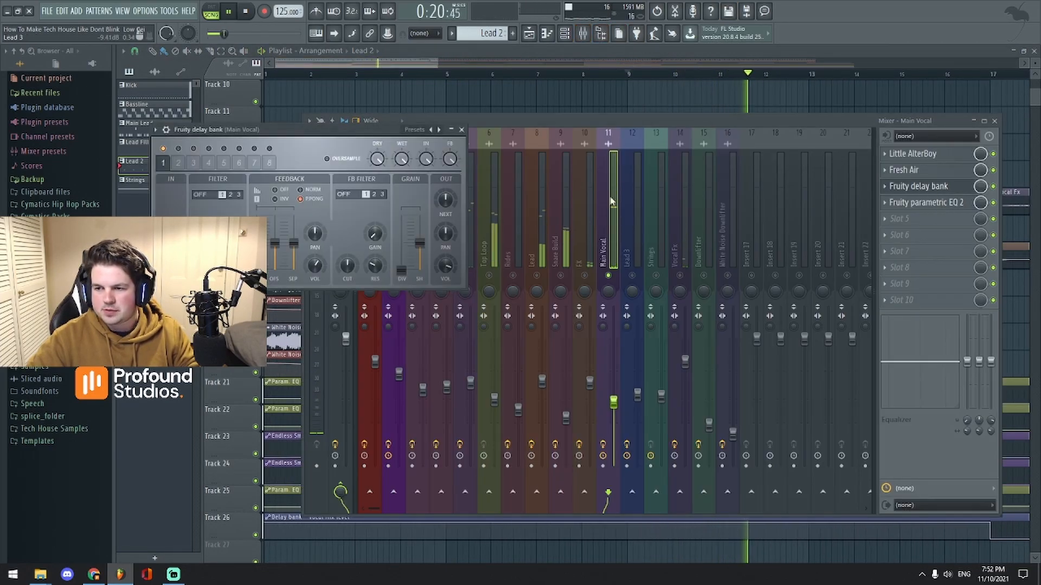
left_click(461, 131)
left_click(900, 170)
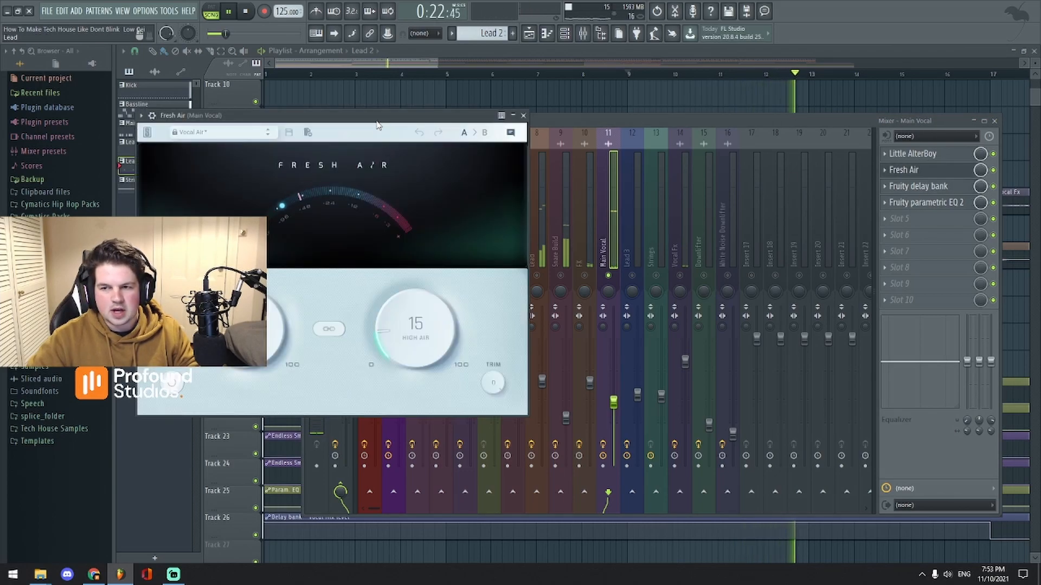
left_click_drag(670, 135, 727, 136)
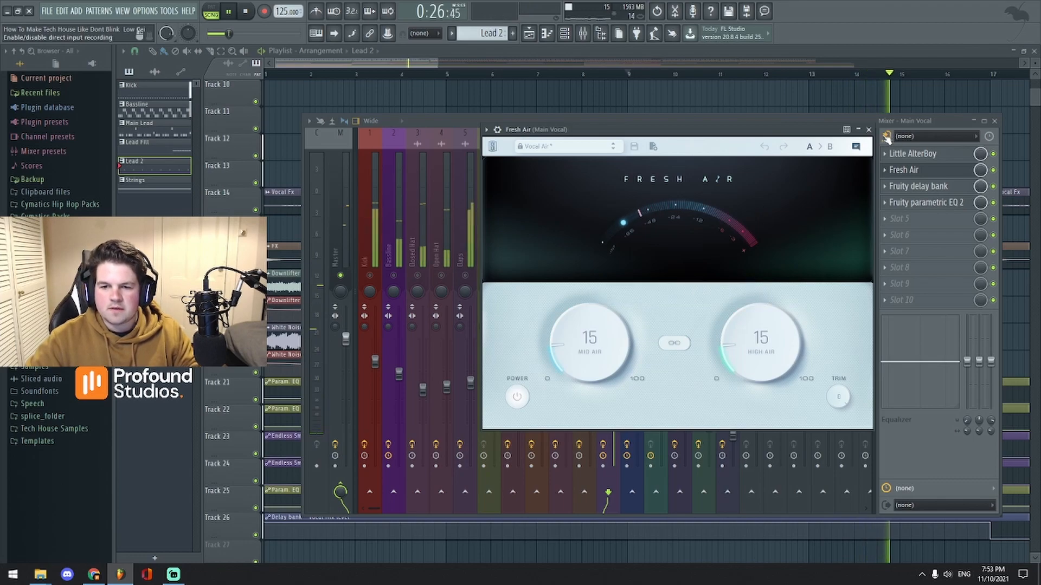
left_click(869, 129)
left_click(916, 153)
left_click_drag(382, 111, 721, 166)
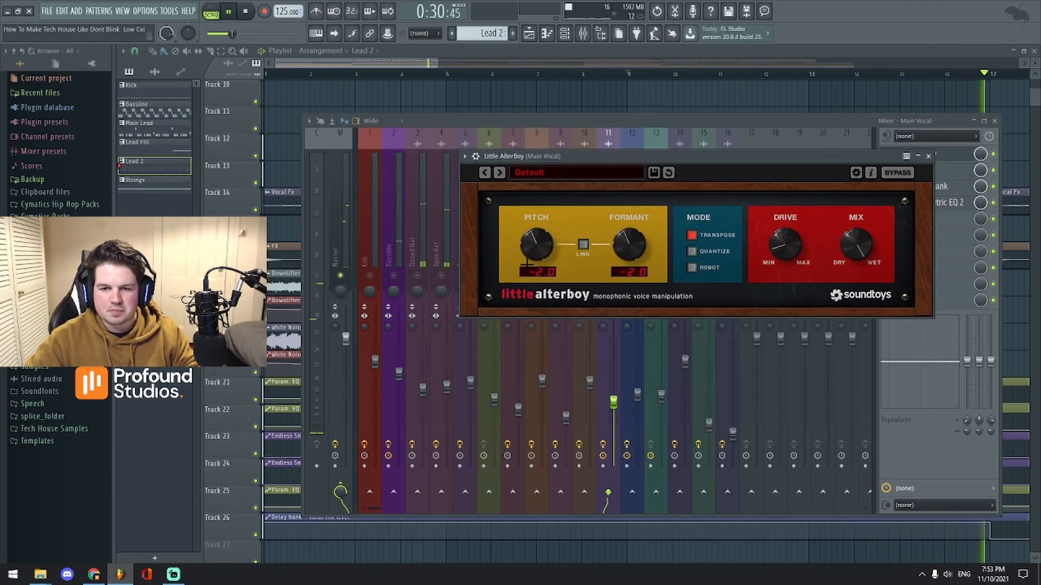
key("space")
left_click(996, 155)
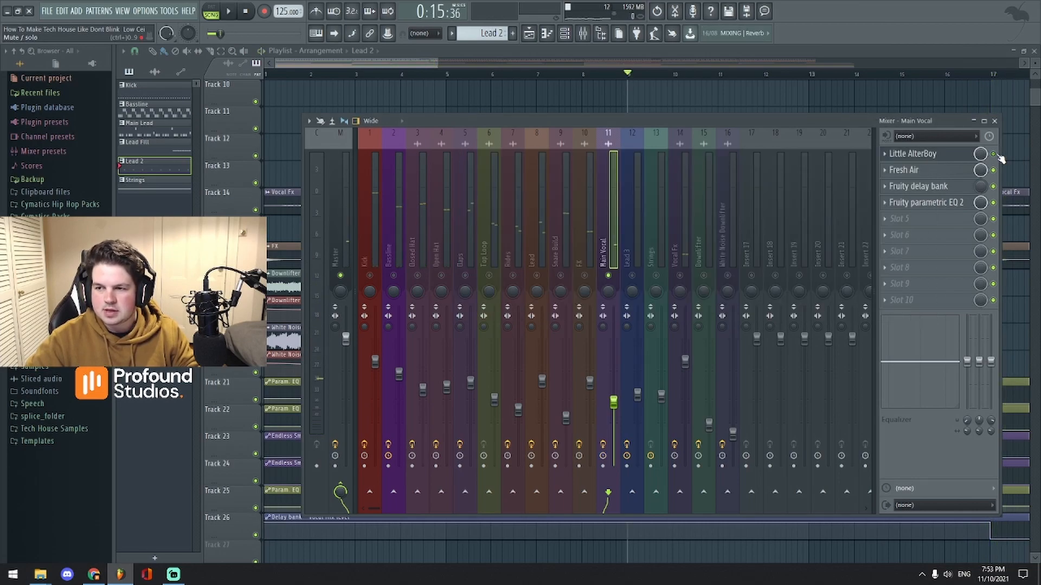
key("space")
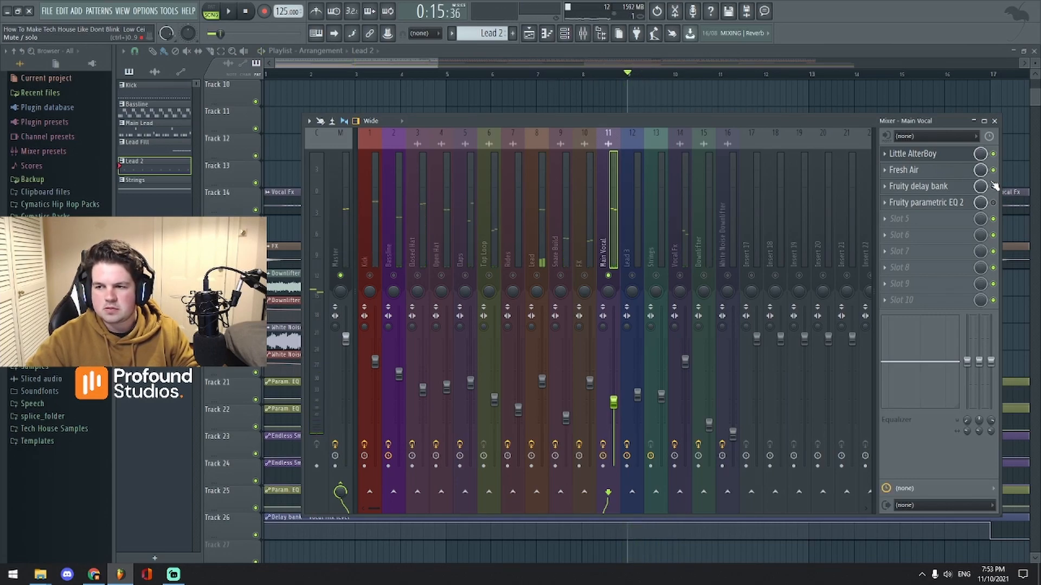
key("space")
left_click_drag(437, 63, 873, 64)
scroll(632, 155, "up", 5)
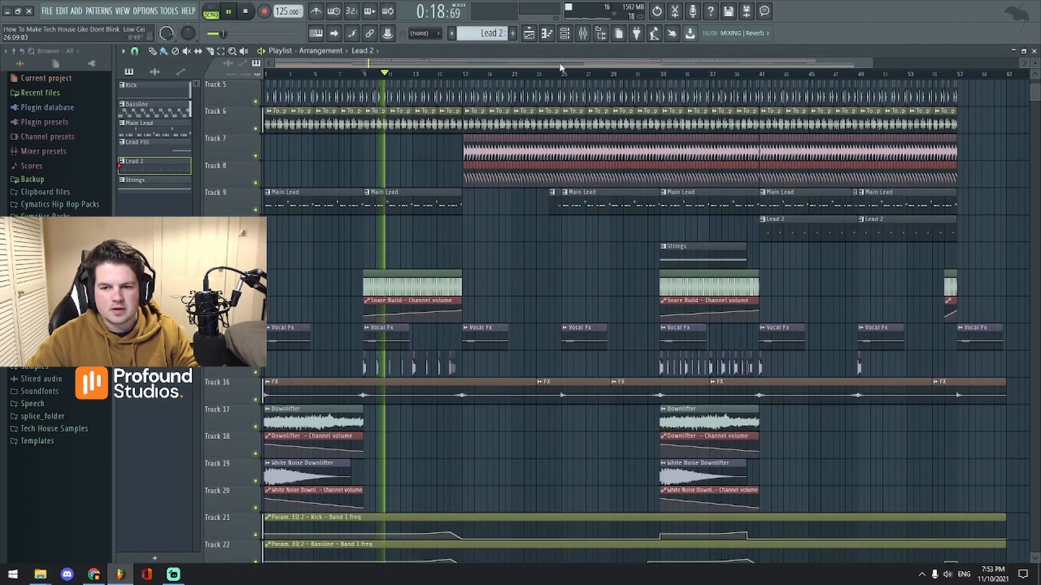
scroll(561, 69, "up", 2)
scroll(632, 156, "up", 4)
left_click(632, 75)
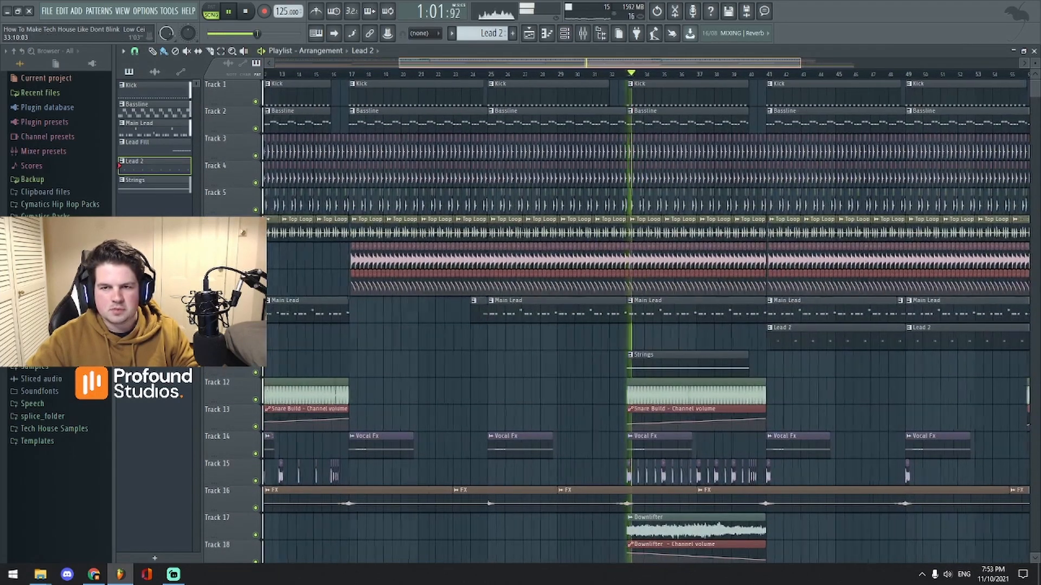
scroll(645, 179, "up", 3)
scroll(655, 225, "down", 4)
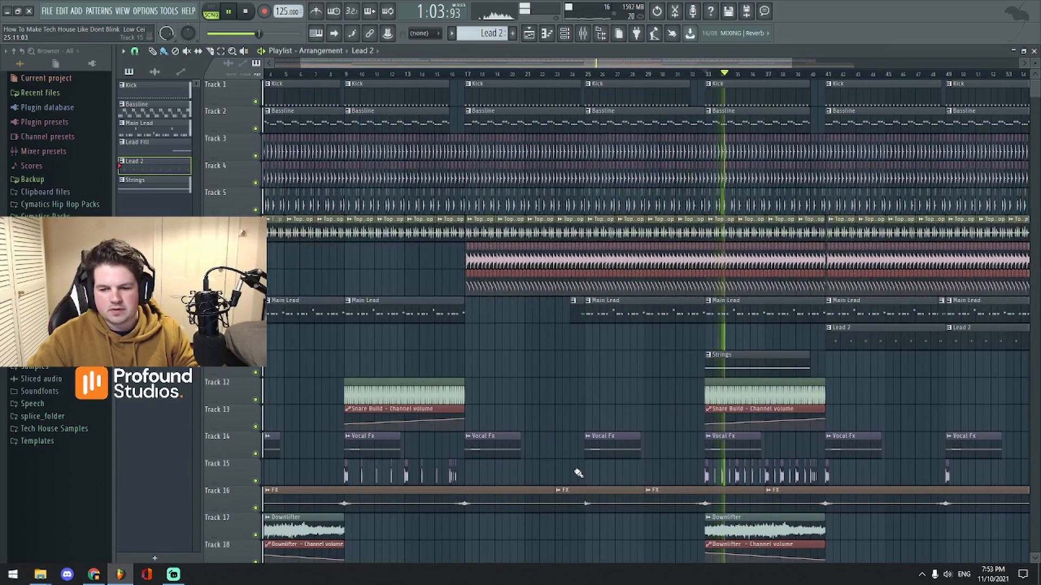
left_click_drag(543, 65, 488, 68)
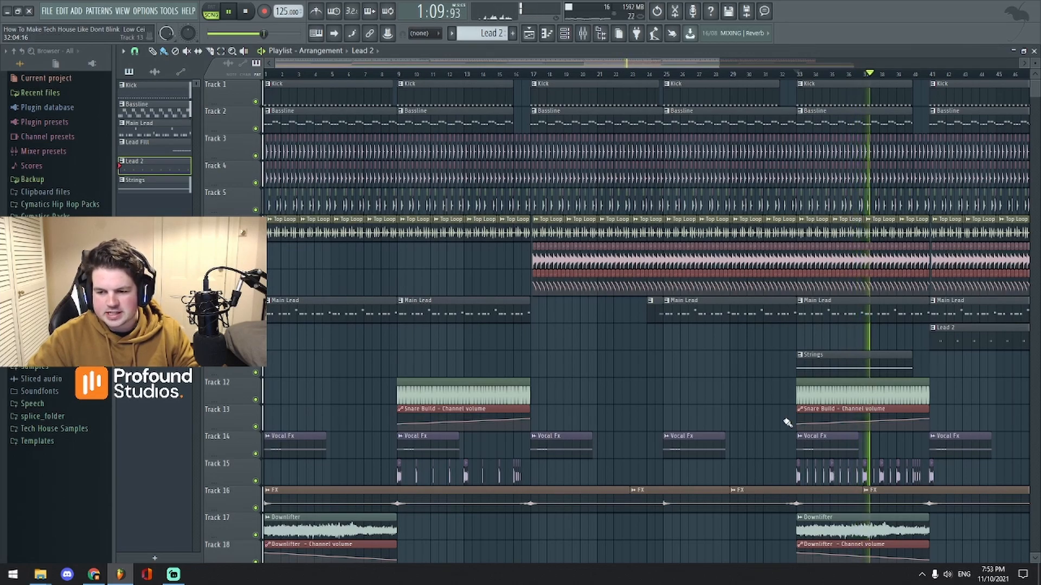
mouse_move(629, 63)
left_mouse_down()
mouse_move(692, 69)
mouse_move(638, 63)
left_mouse_up()
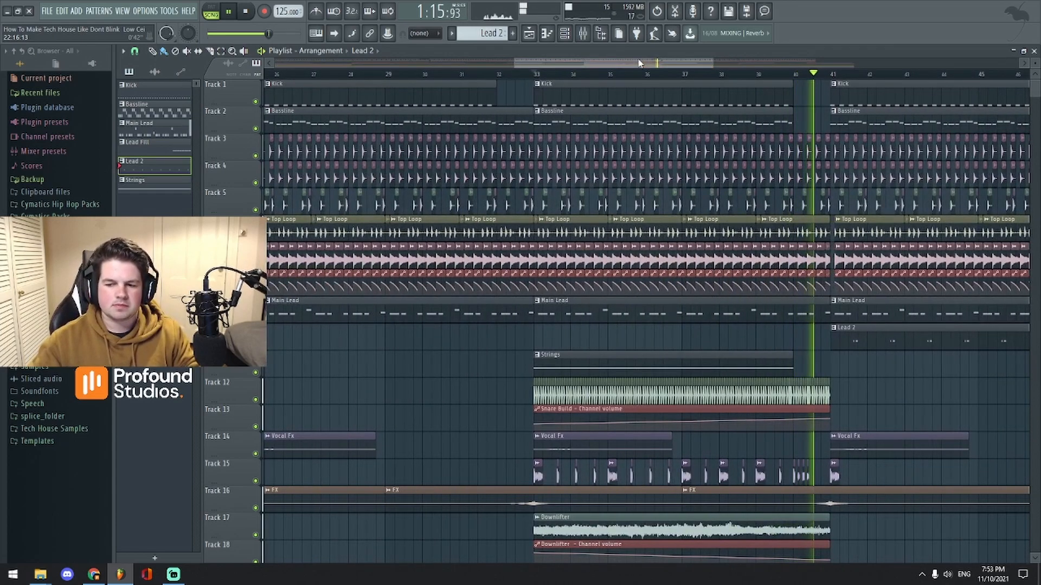
key("space")
key("F9")
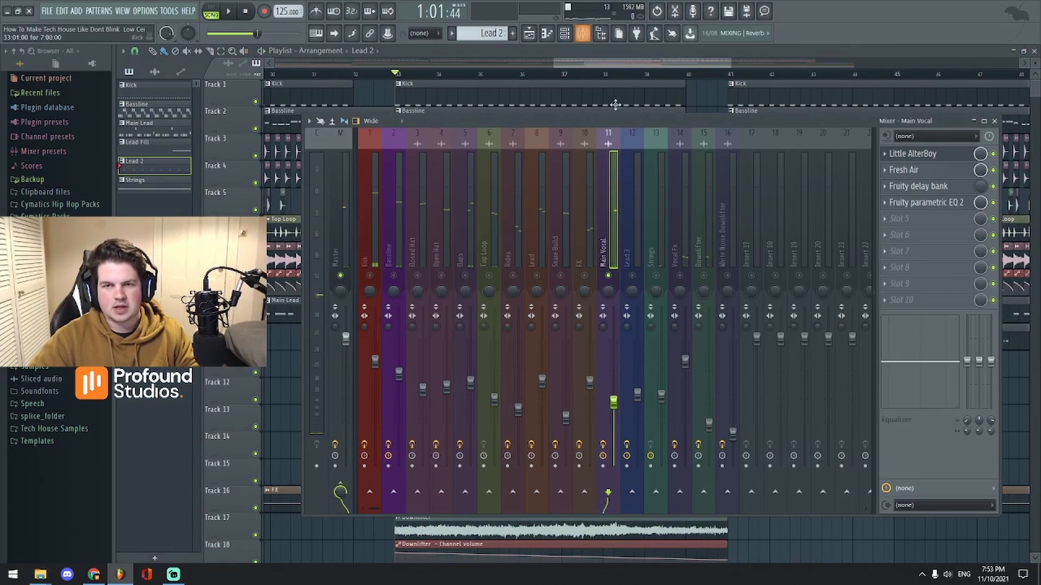
key("F9")
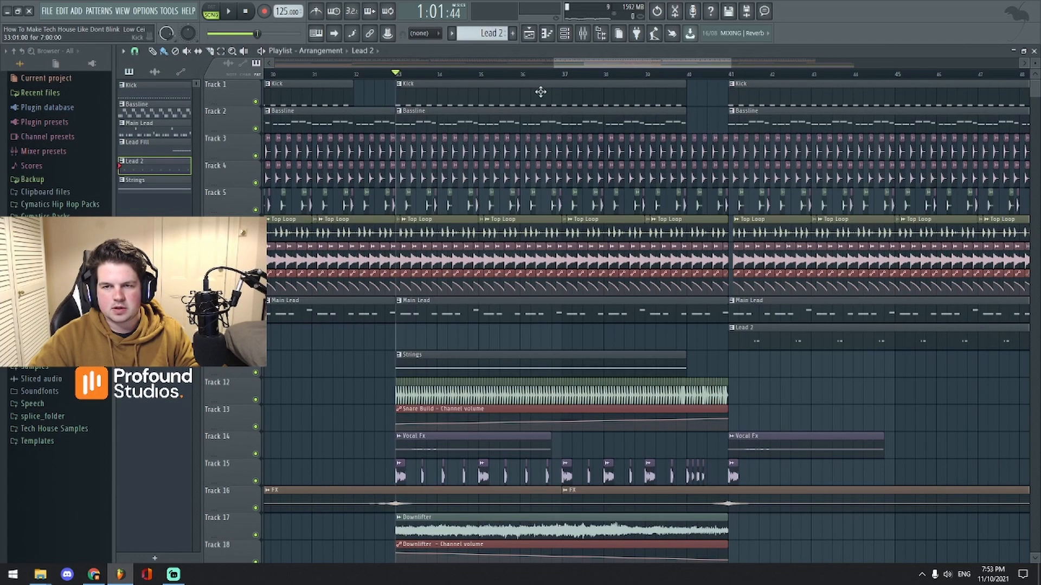
left_click_drag(613, 67, 646, 61)
scroll(678, 70, "up", 2)
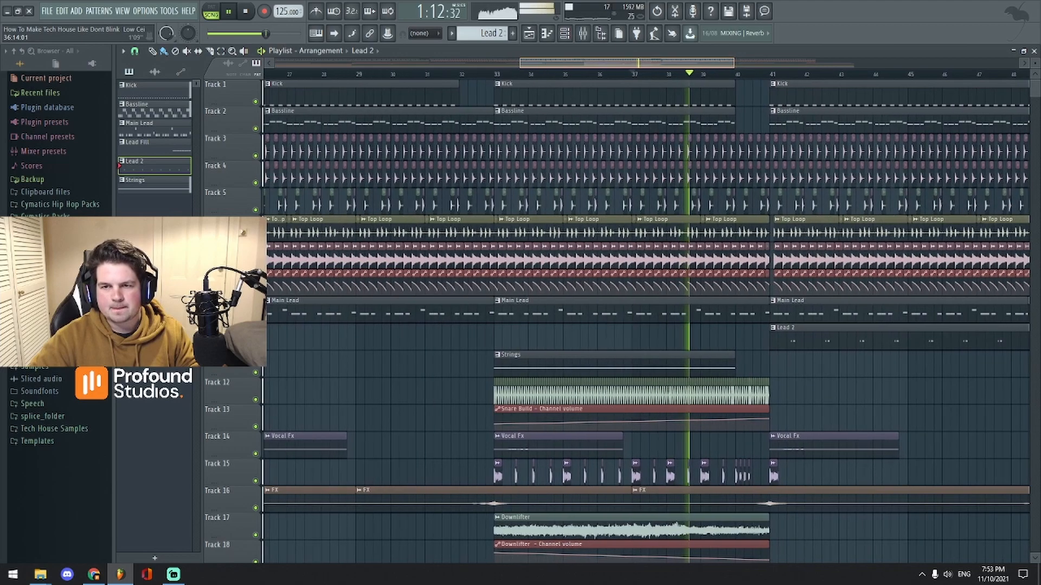
scroll(678, 69, "down", 3)
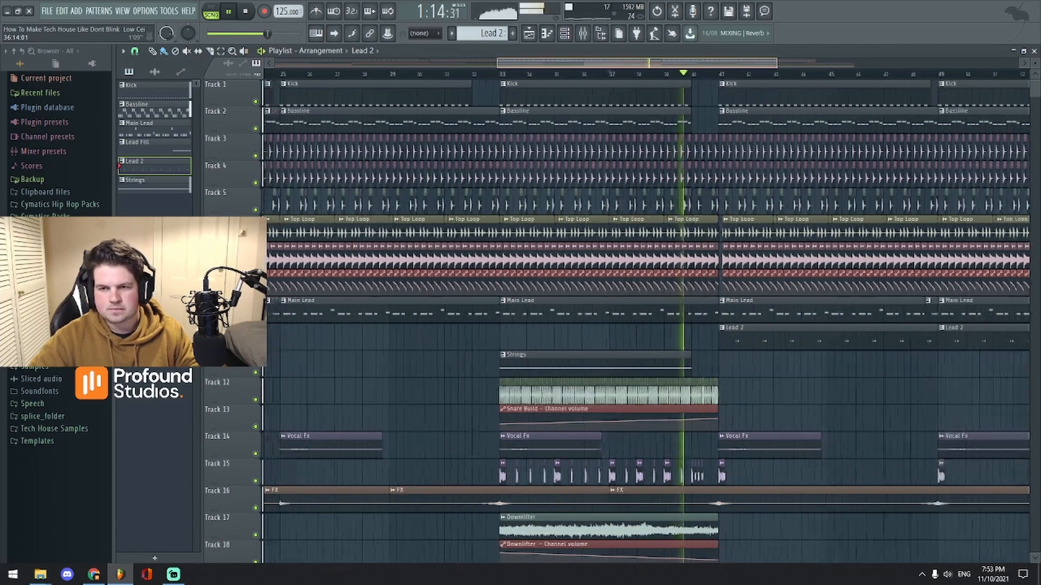
scroll(683, 65, "up", 1)
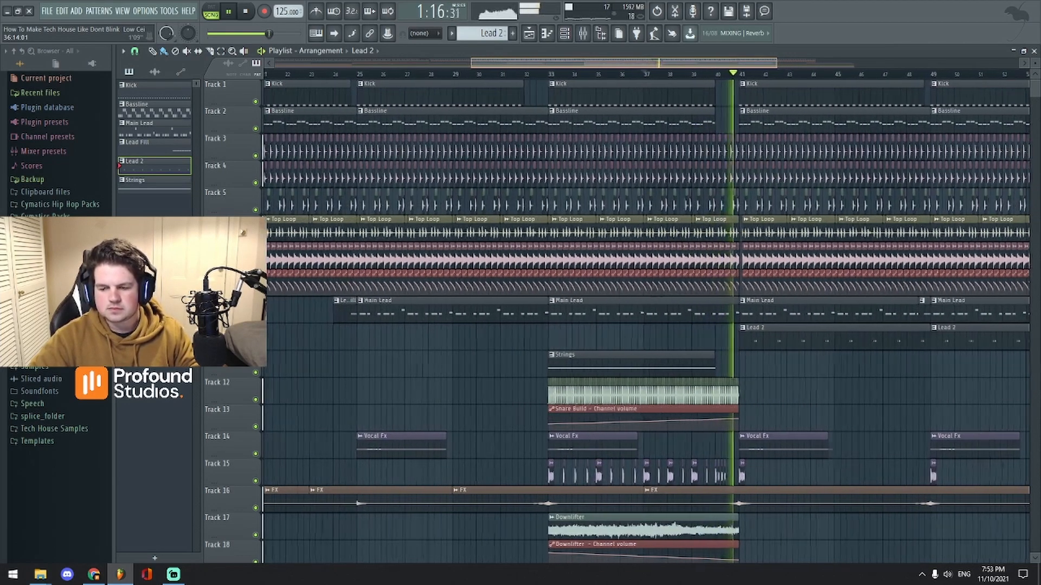
scroll(684, 63, "up", 3)
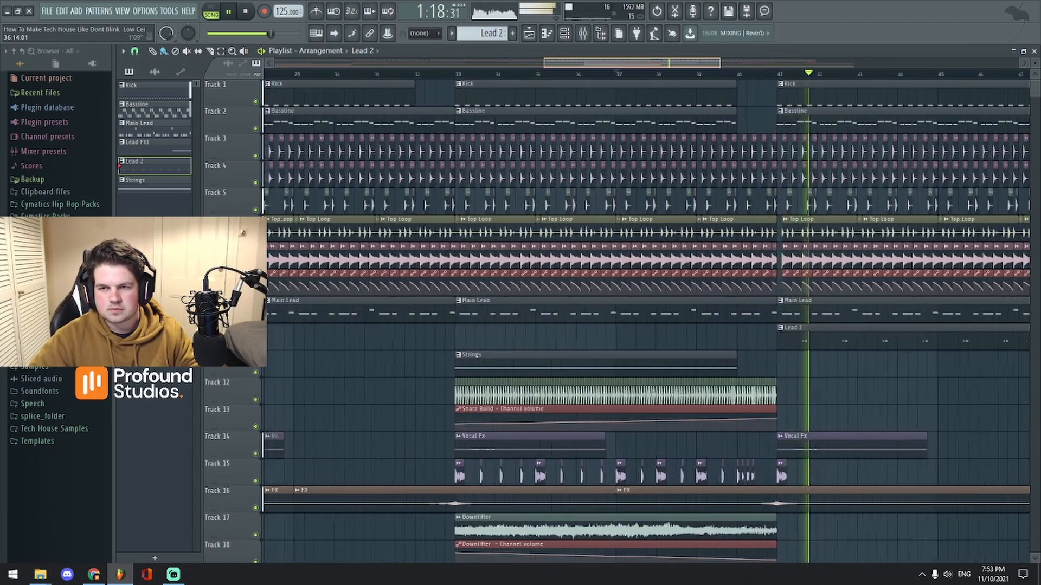
left_click_drag(684, 63, 721, 63)
key("space")
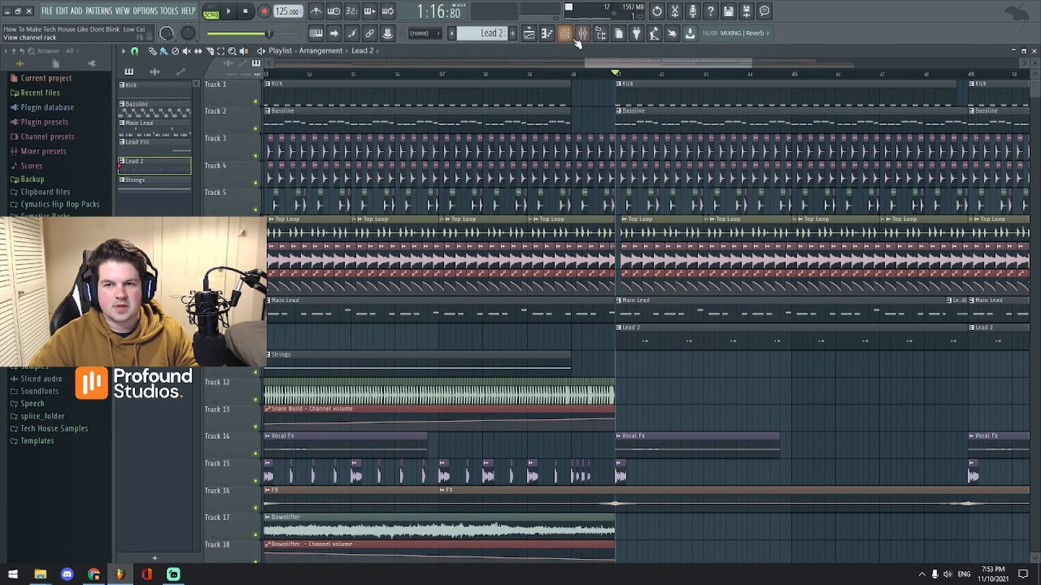
left_click(568, 37)
left_click(582, 36)
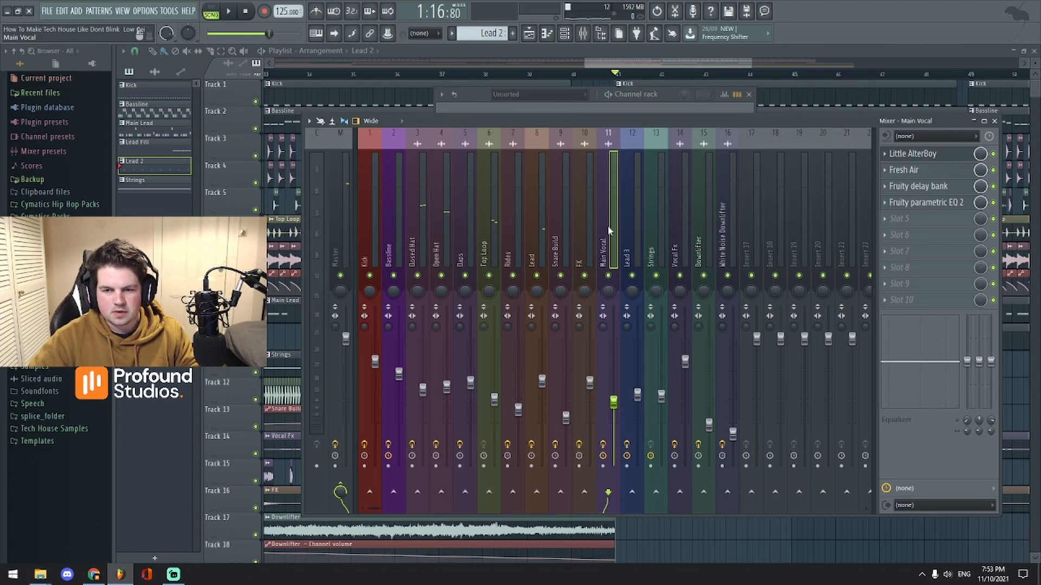
key("s")
key("space")
key("space")
key("space")
left_click(618, 79)
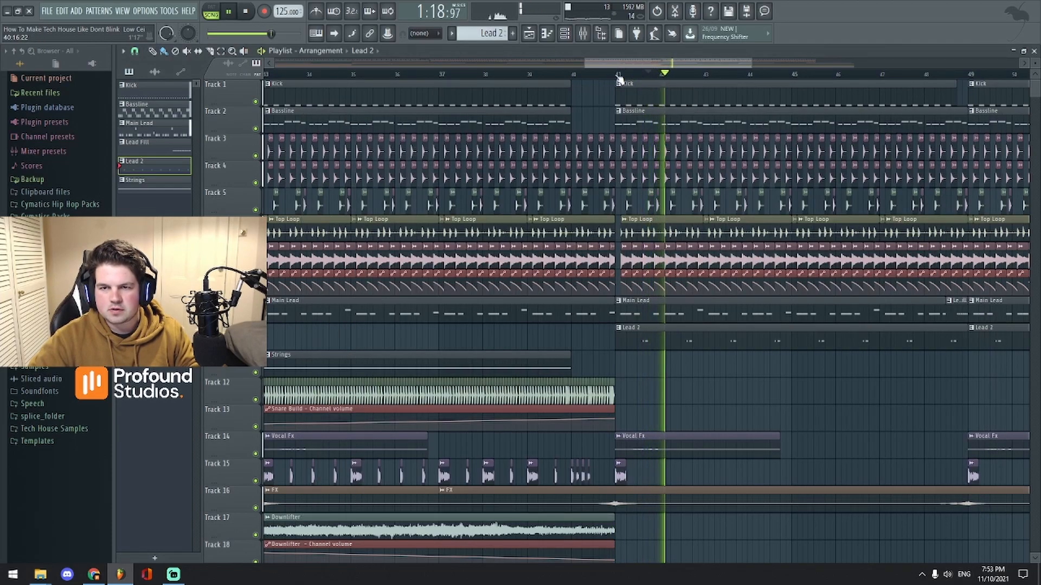
scroll(618, 79, "up", 2)
left_click_drag(667, 63, 673, 74)
left_click(451, 74)
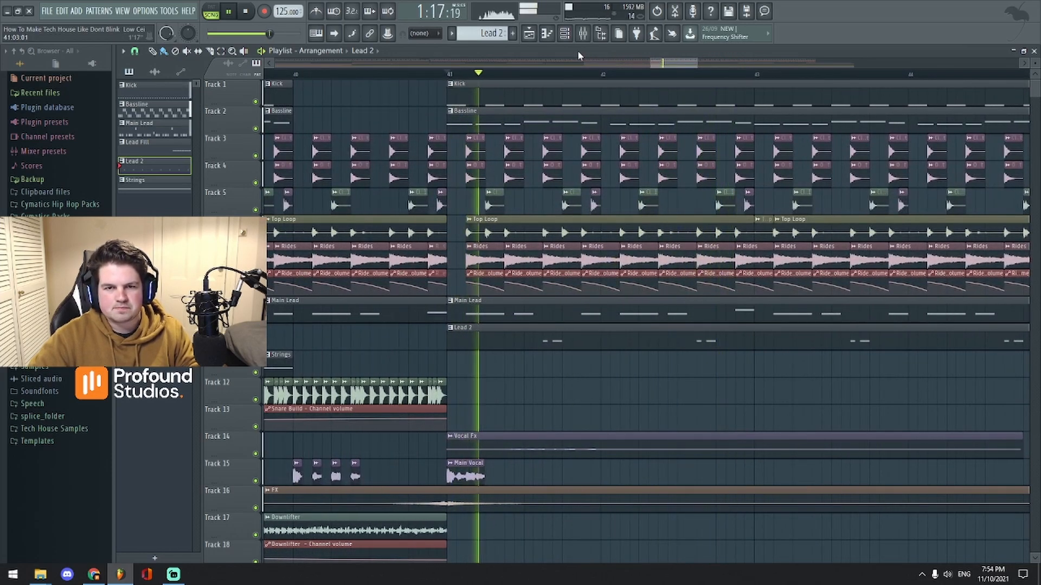
left_click(582, 33)
left_click(681, 244)
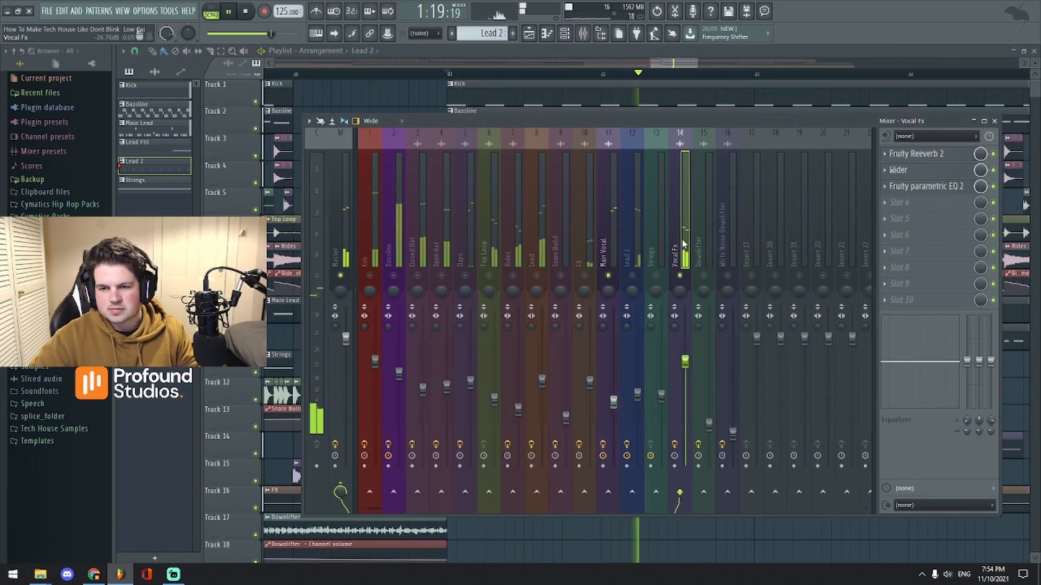
left_click(903, 171)
left_click_drag(436, 192, 702, 164)
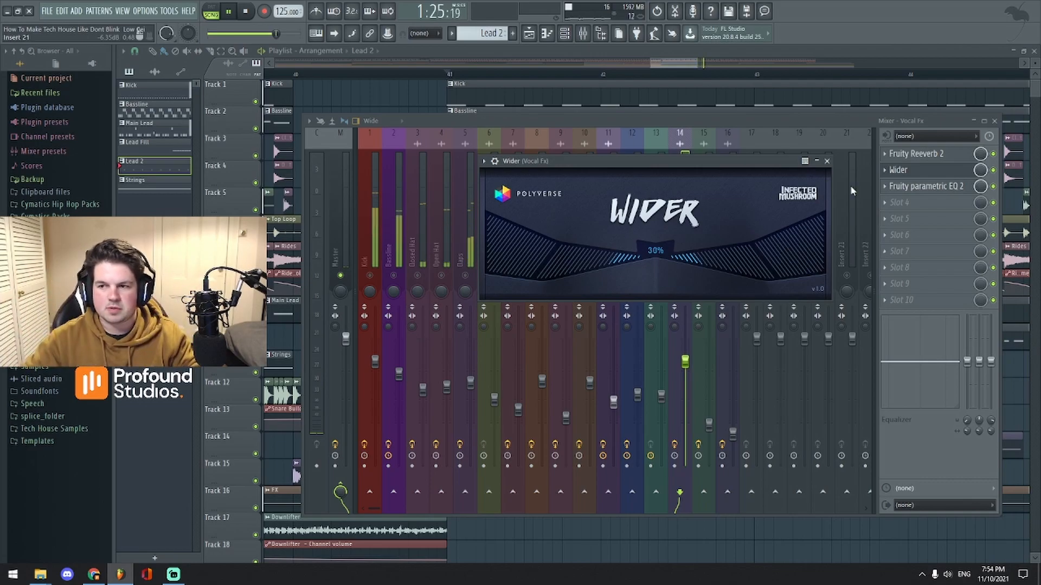
left_click(827, 162)
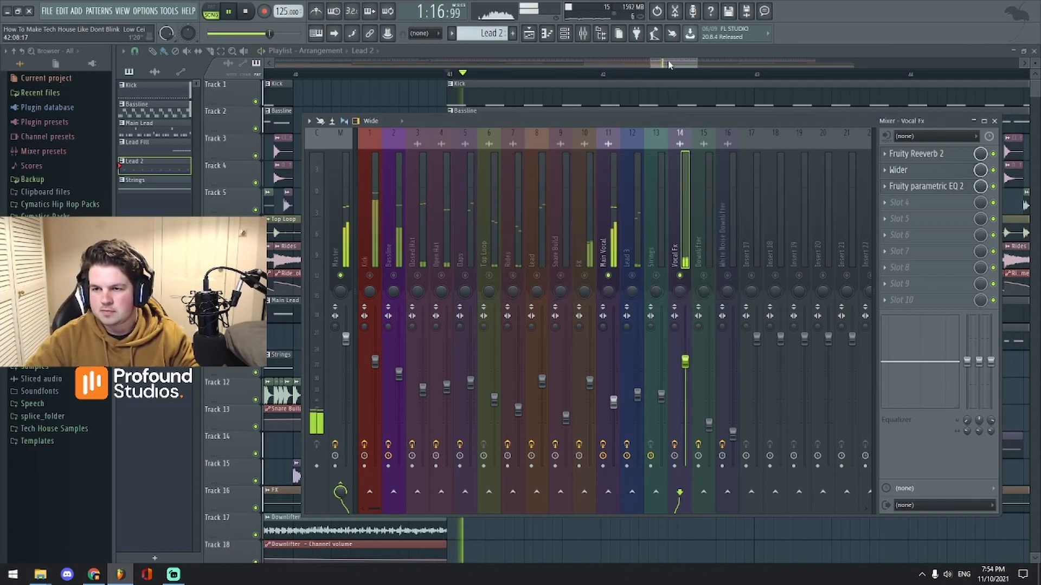
key("Escape")
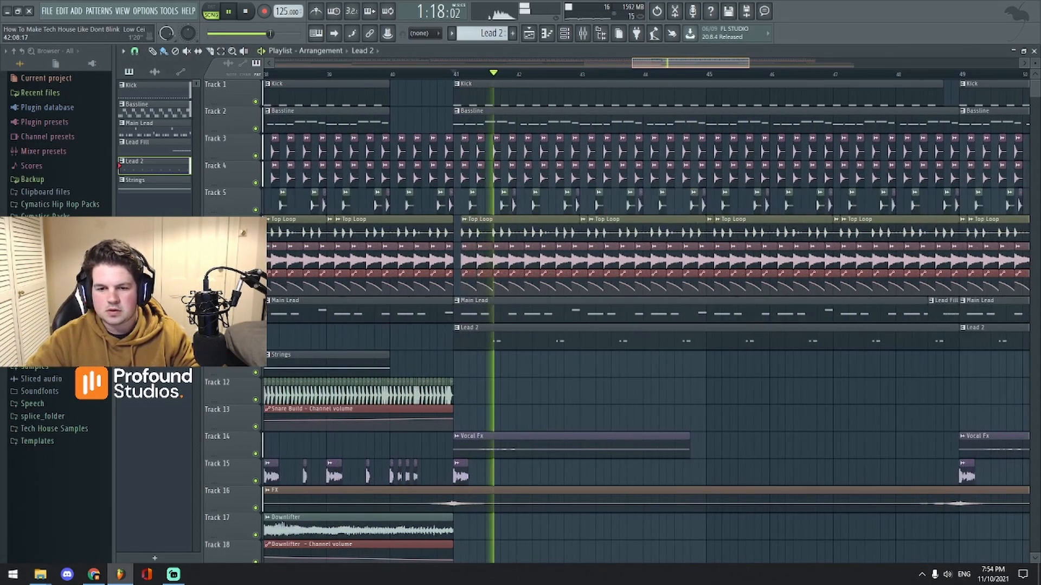
scroll(645, 314, "down", 5)
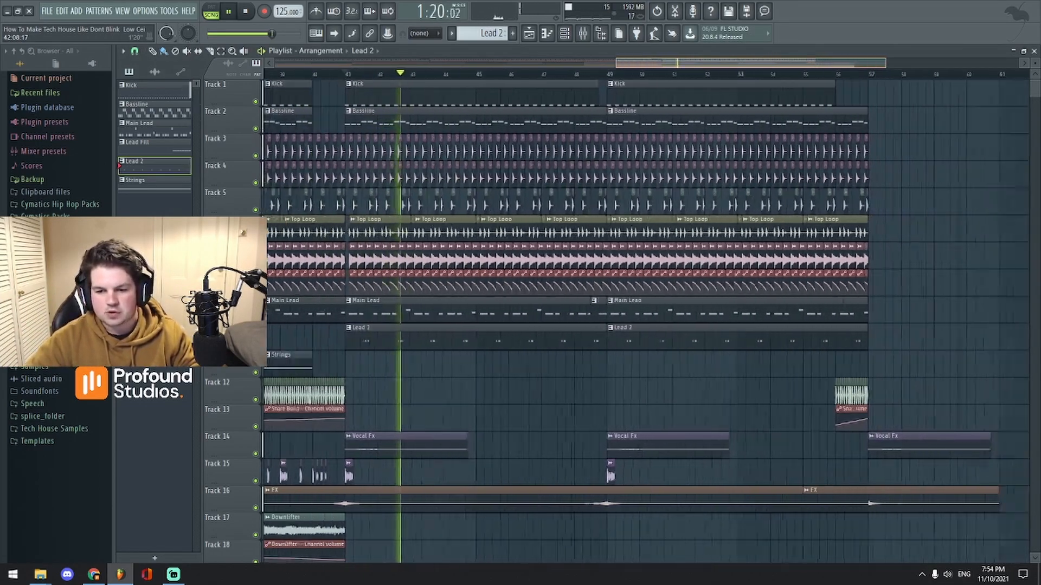
scroll(645, 303, "down", 2)
left_click(586, 35)
left_click(510, 204)
left_click(608, 65)
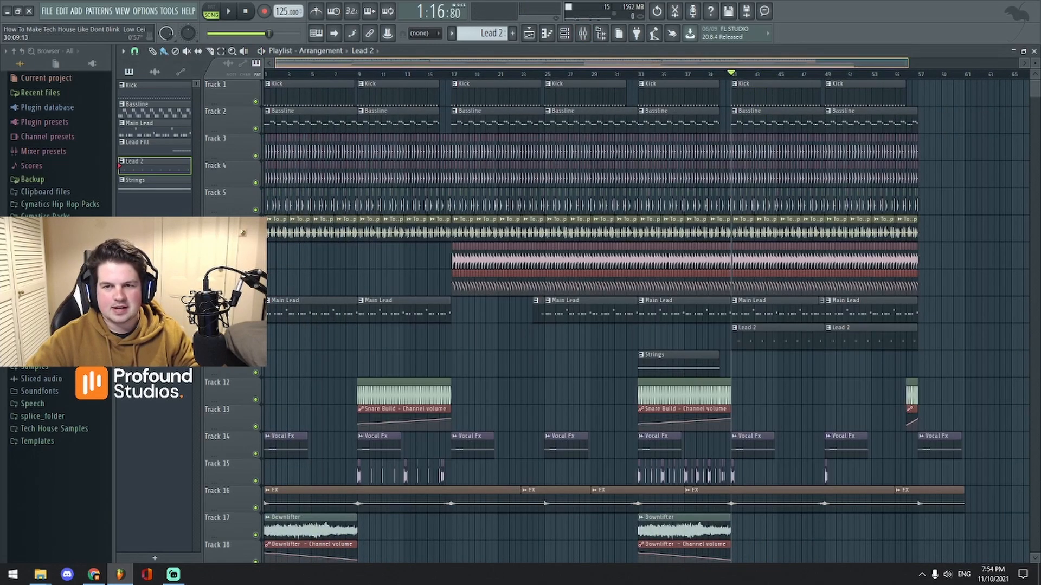
scroll(615, 233, "down", 6)
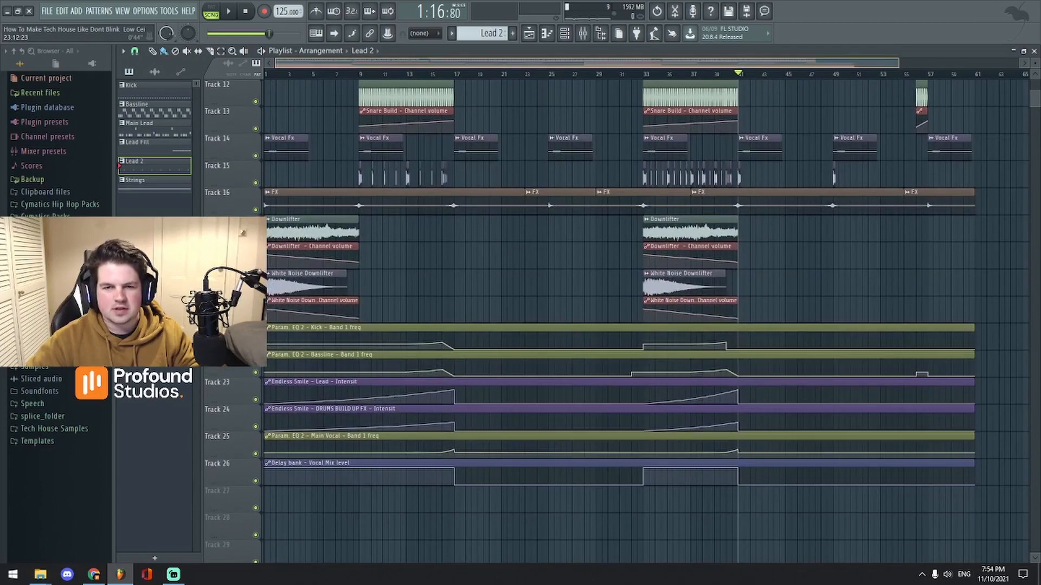
scroll(534, 65, "up", 2)
left_click(434, 77)
key("space")
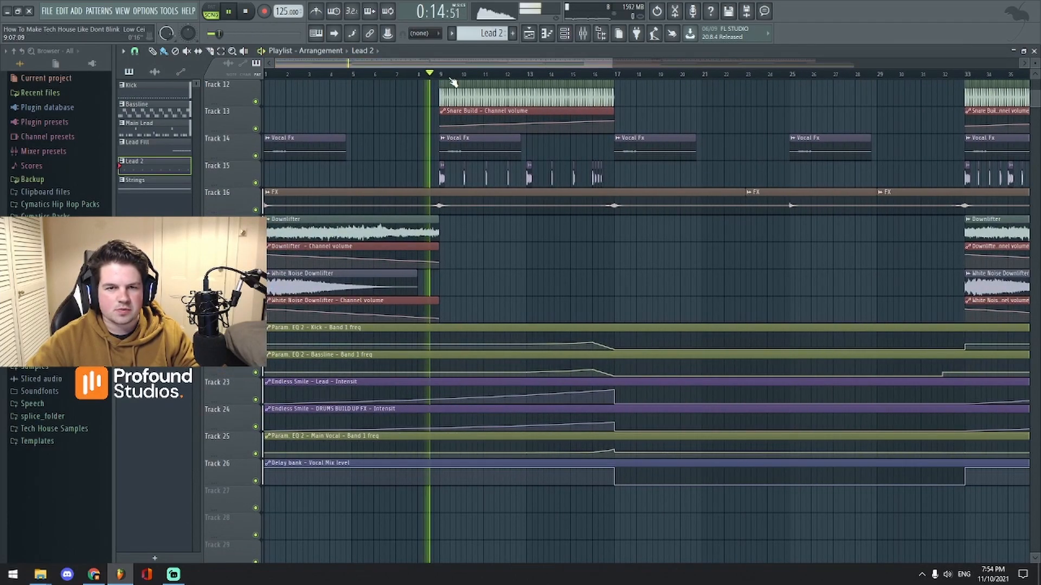
key("space")
scroll(478, 66, "up", 5)
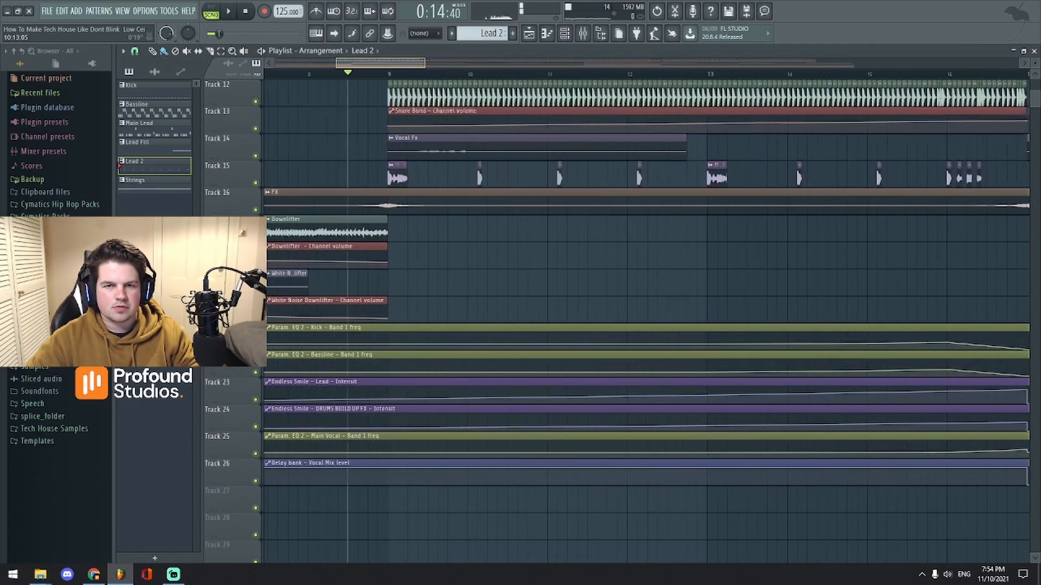
scroll(475, 65, "down", 5)
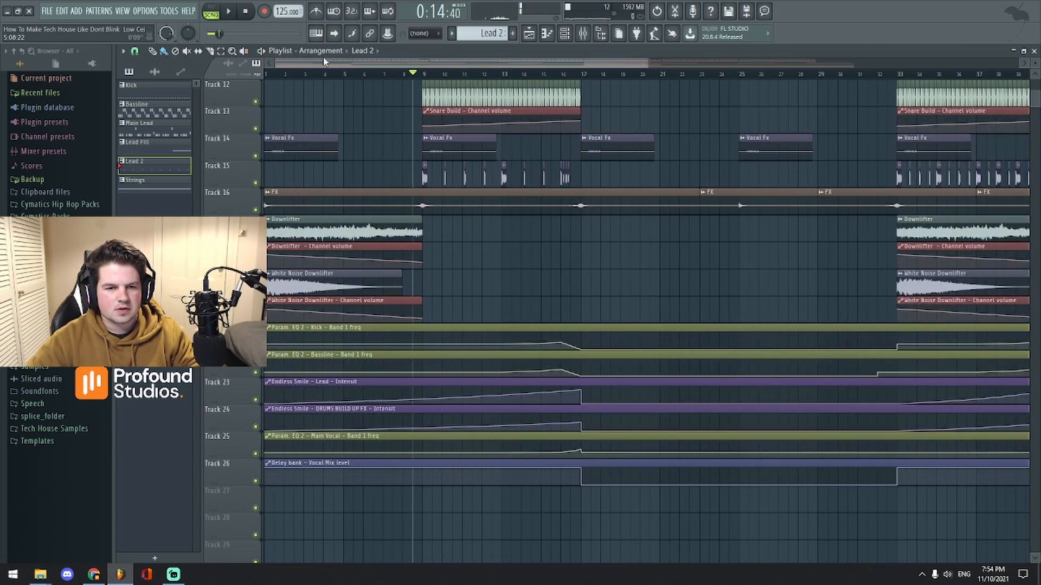
key("space")
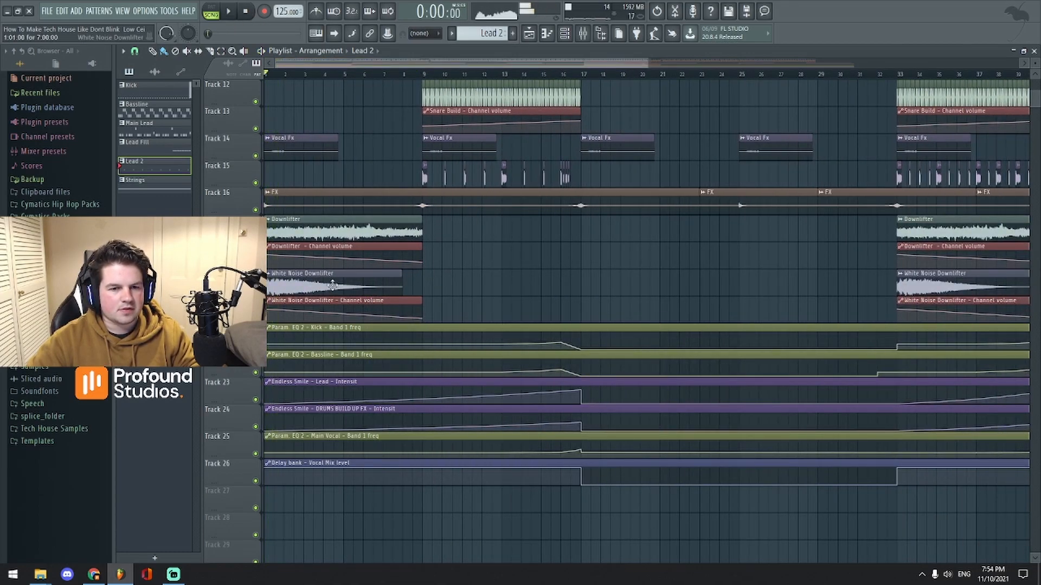
Step: Play the song with the mixer open and release the solo so every insert plays
left_click(583, 34)
key("space")
left_click_drag(539, 120, 629, 138)
left_click_drag(440, 64, 471, 64)
key("space")
left_click(584, 35)
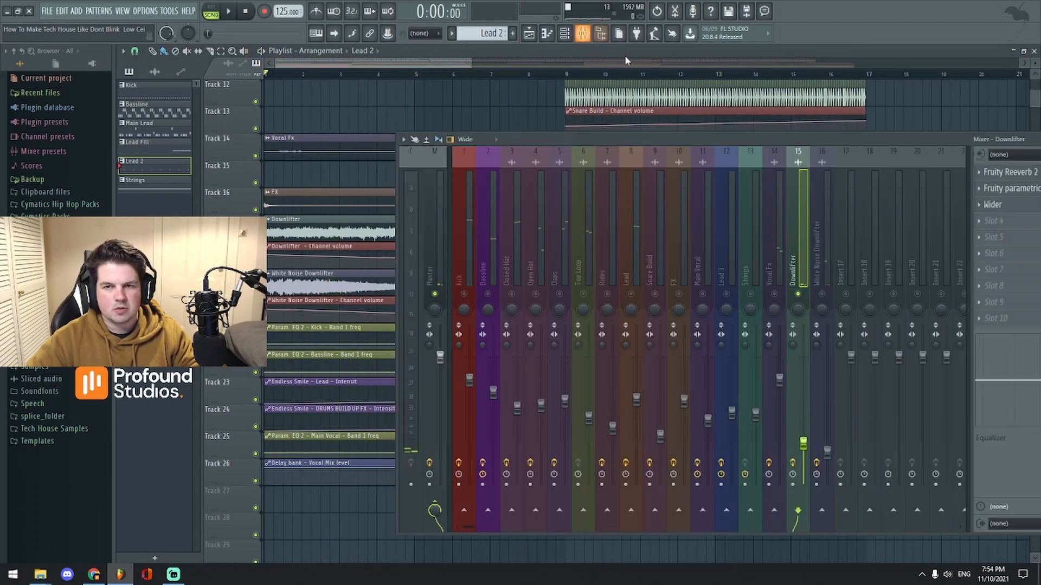
key("space")
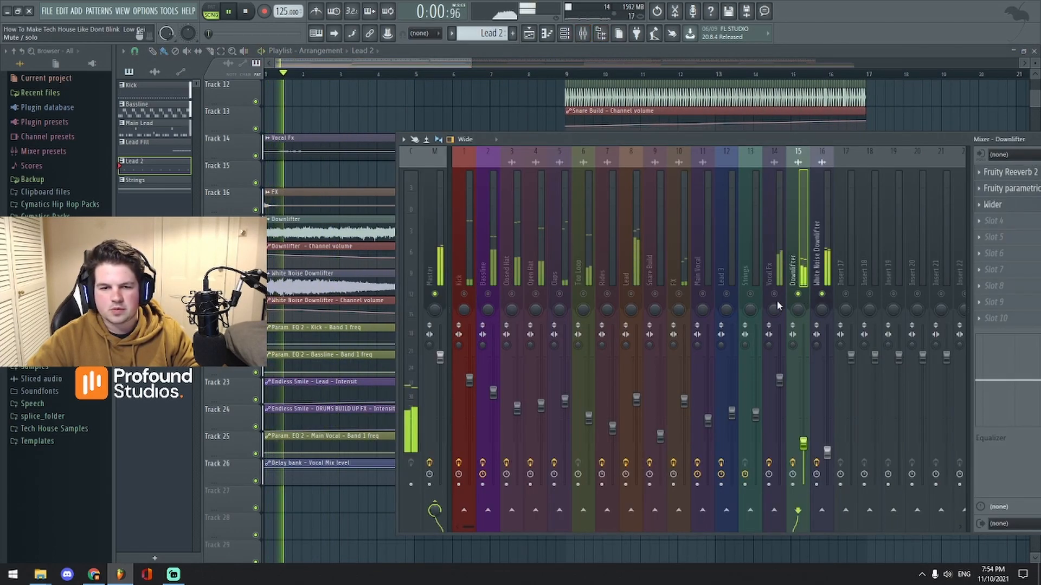
right_click(798, 294)
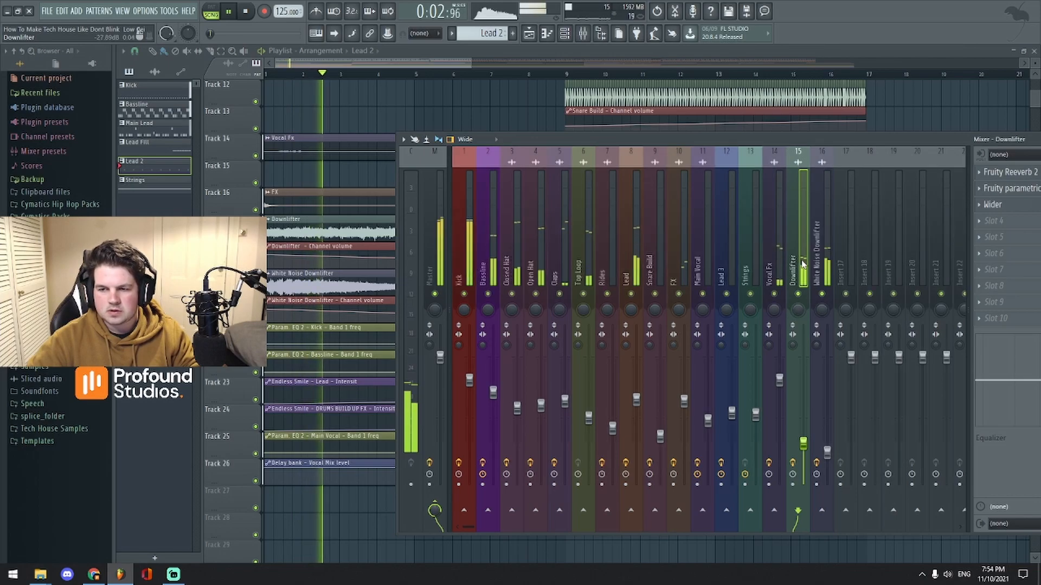
key("space")
Step: Hide the mixer and preview the song sections around bars 17, 25 and 33
key("F9")
scroll(436, 64, "down", 4)
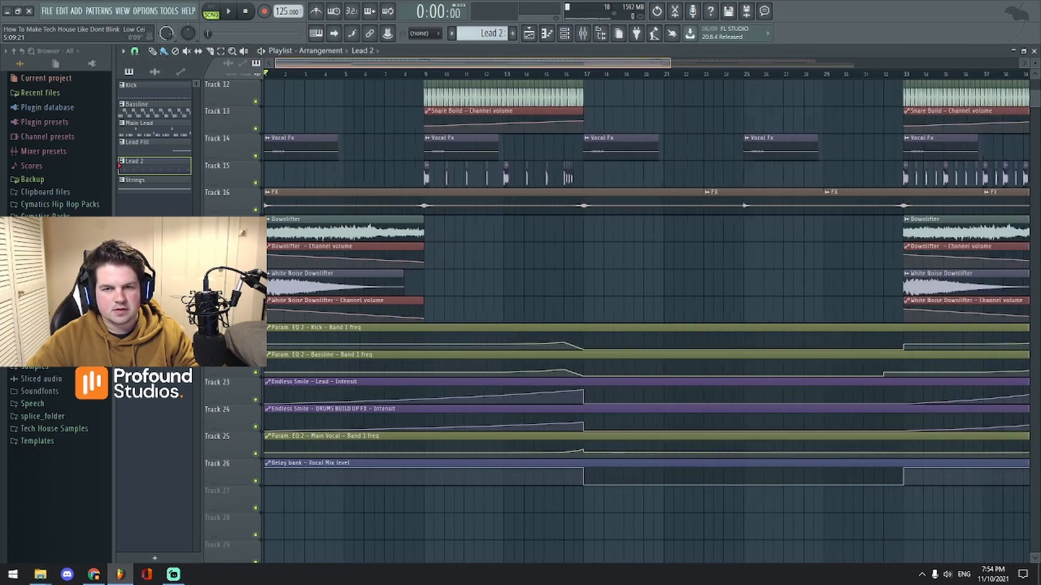
scroll(542, 90, "down", 5)
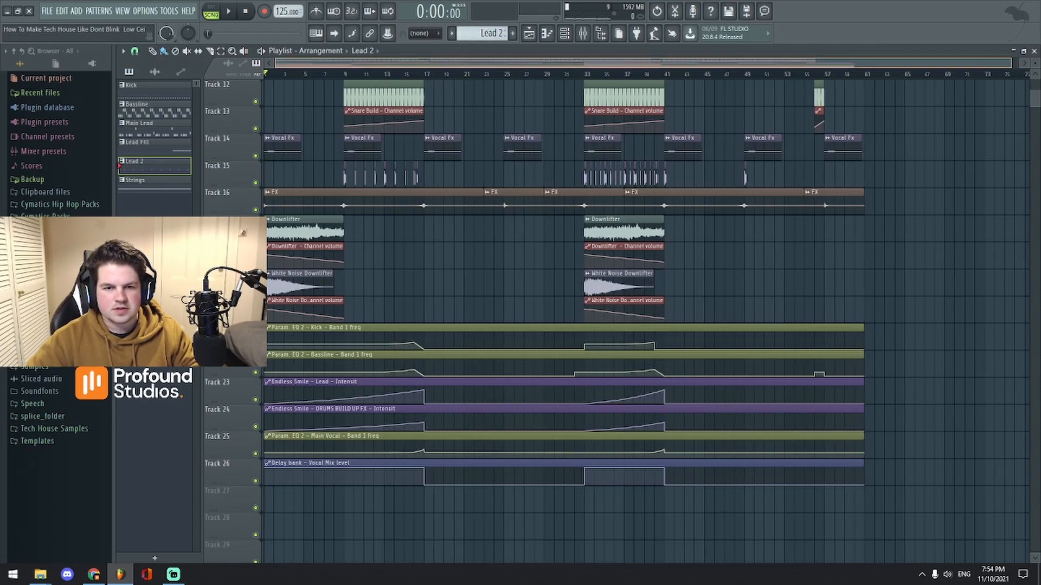
scroll(490, 74, "up", 4)
left_click(577, 75)
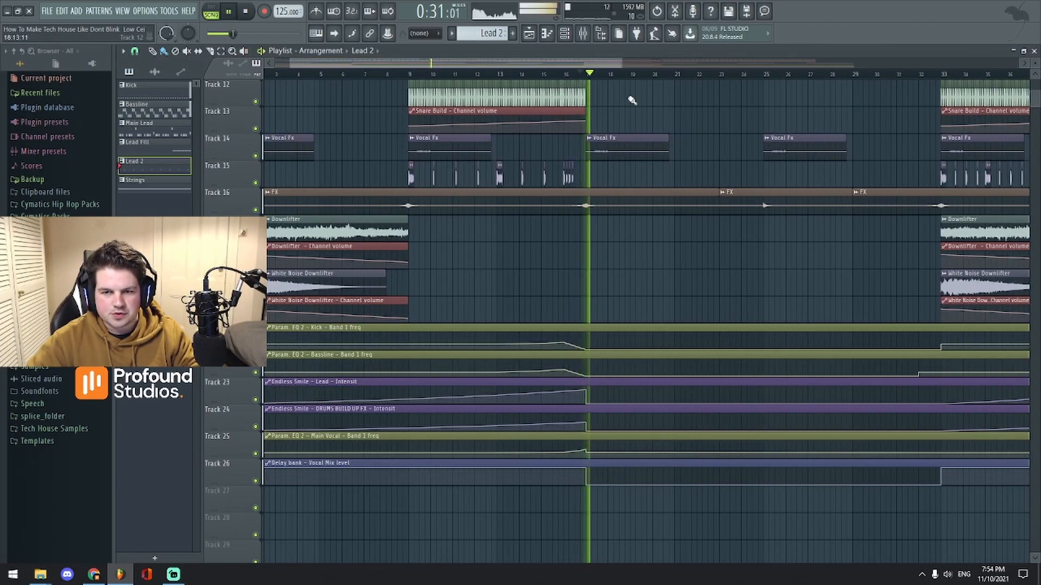
key("space")
scroll(600, 65, "down", 2)
scroll(601, 73, "up", 4)
left_click(614, 76)
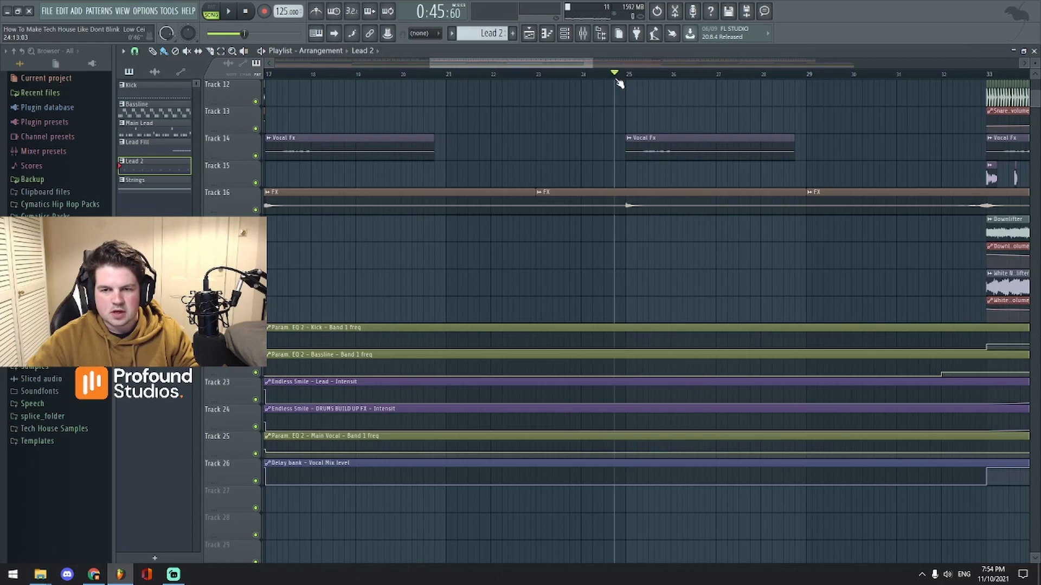
scroll(608, 74, "down", 2)
left_click(641, 74)
scroll(645, 74, "down", 4)
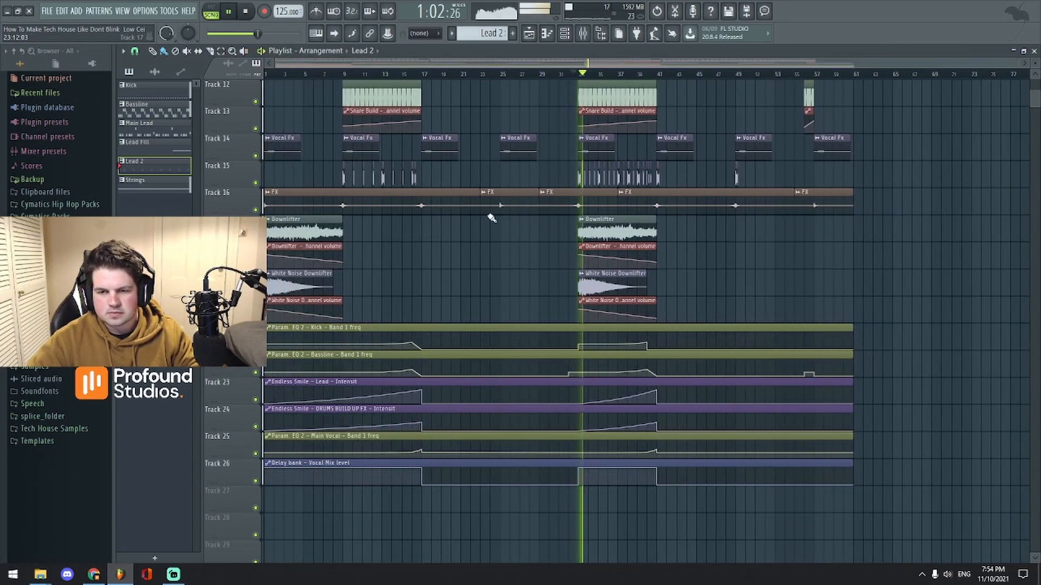
key("space")
Step: Play the song from bar 15 with the mixer brought back up
scroll(580, 71, "up", 1)
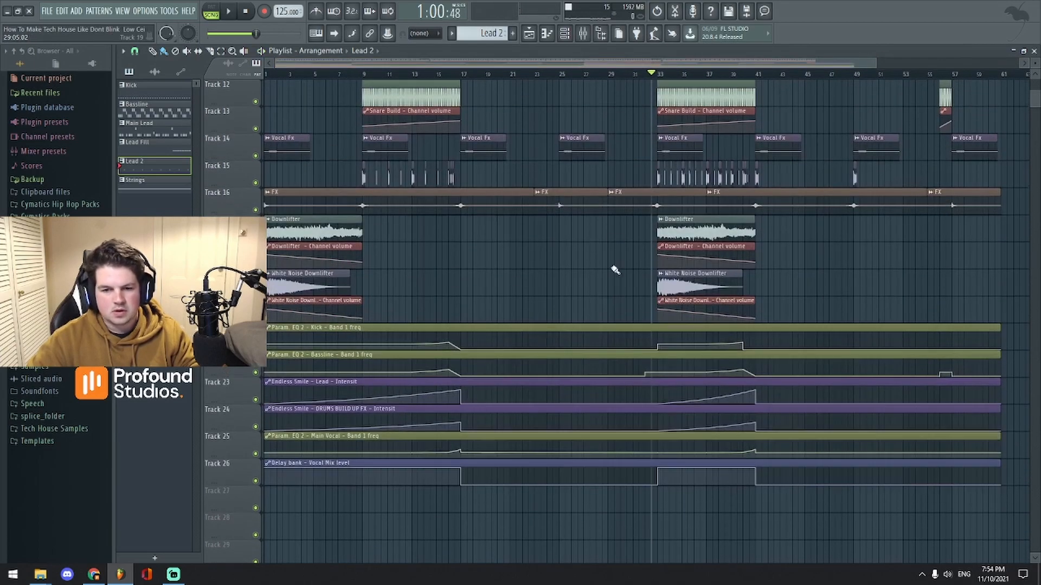
scroll(622, 186, "up", 2)
scroll(639, 70, "up", 1)
scroll(748, 277, "up", 4)
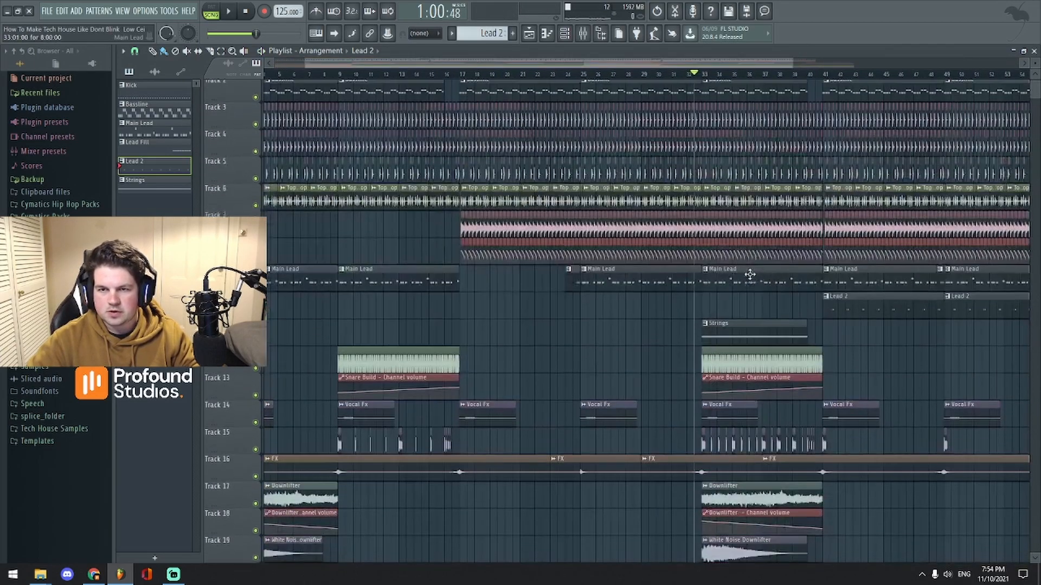
scroll(705, 74, "up", 1)
scroll(484, 163, "down", 7)
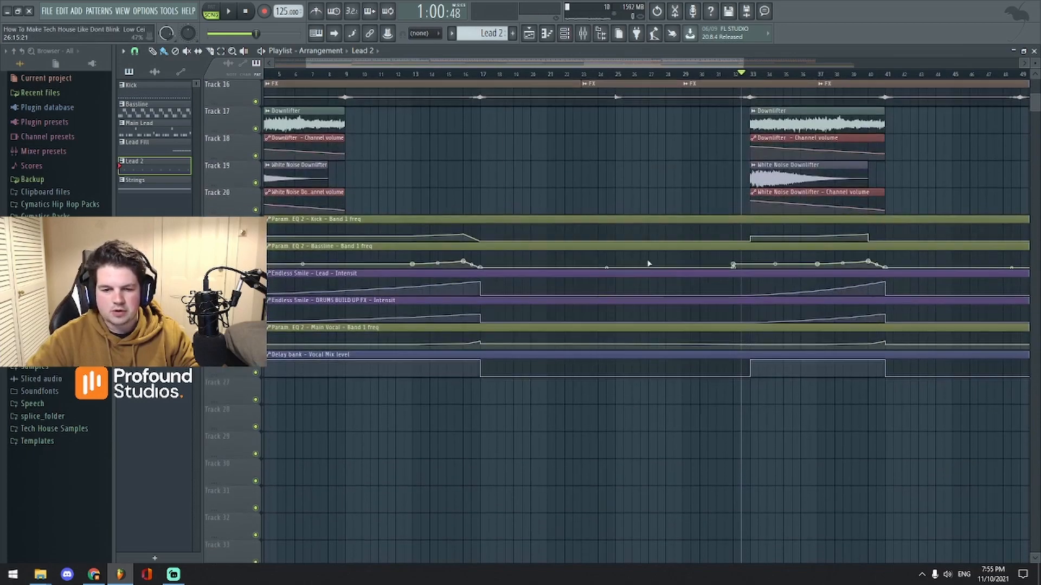
left_click_drag(525, 64, 381, 63)
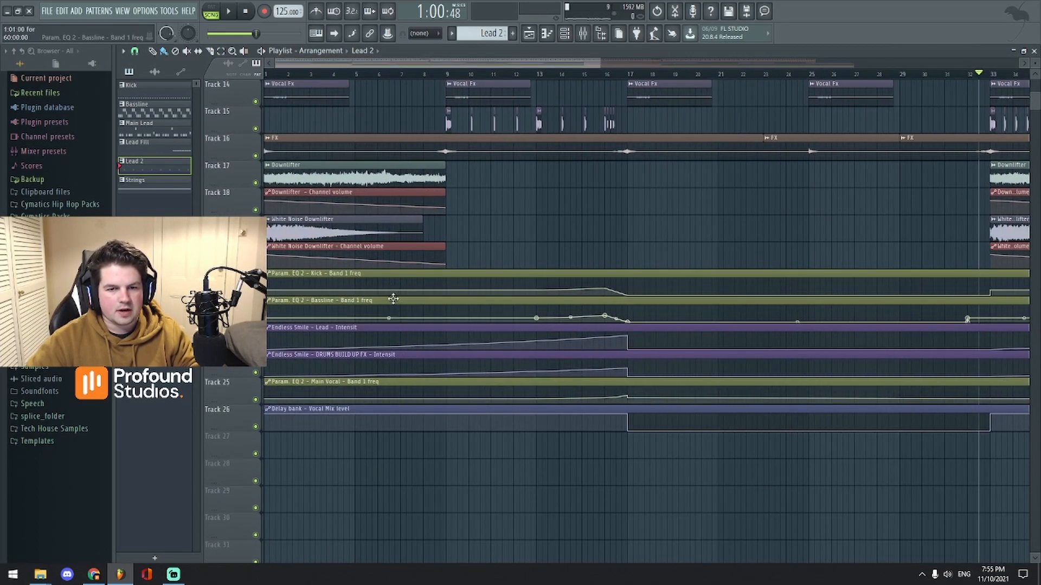
scroll(395, 299, "down", 2)
scroll(750, 266, "up", 3)
left_click(590, 75)
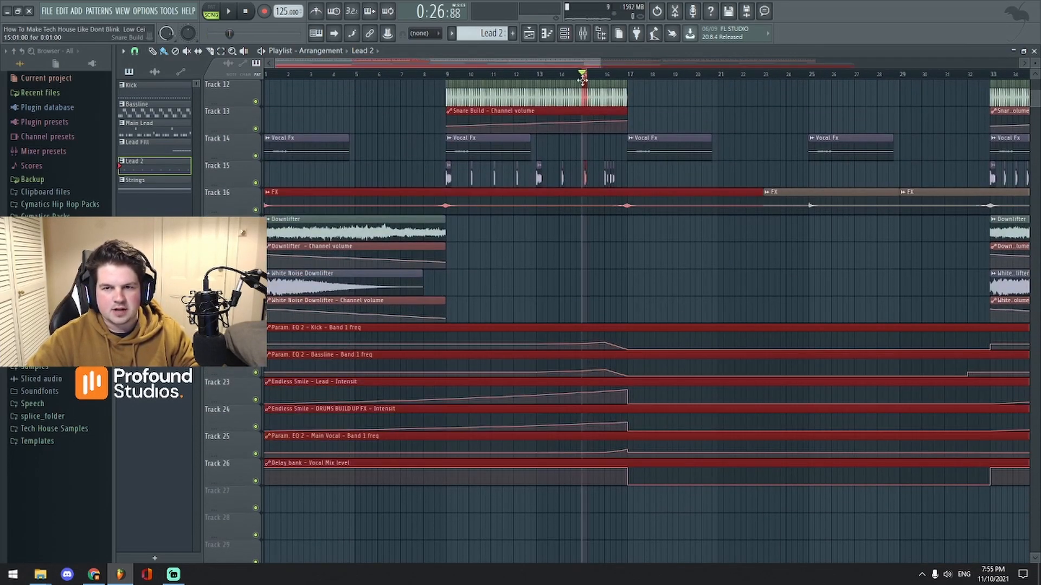
scroll(590, 75, "down", 3)
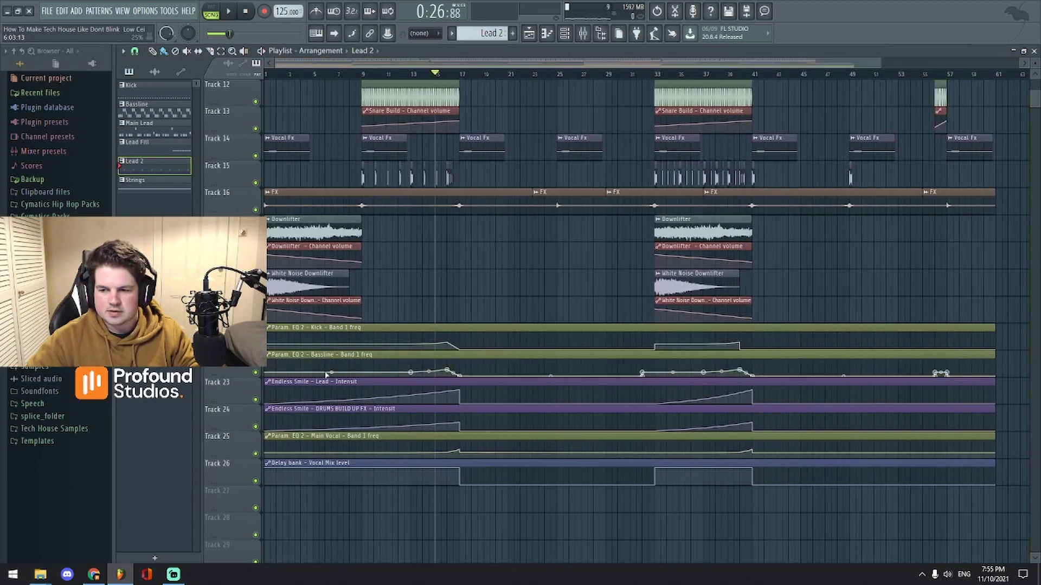
key("space")
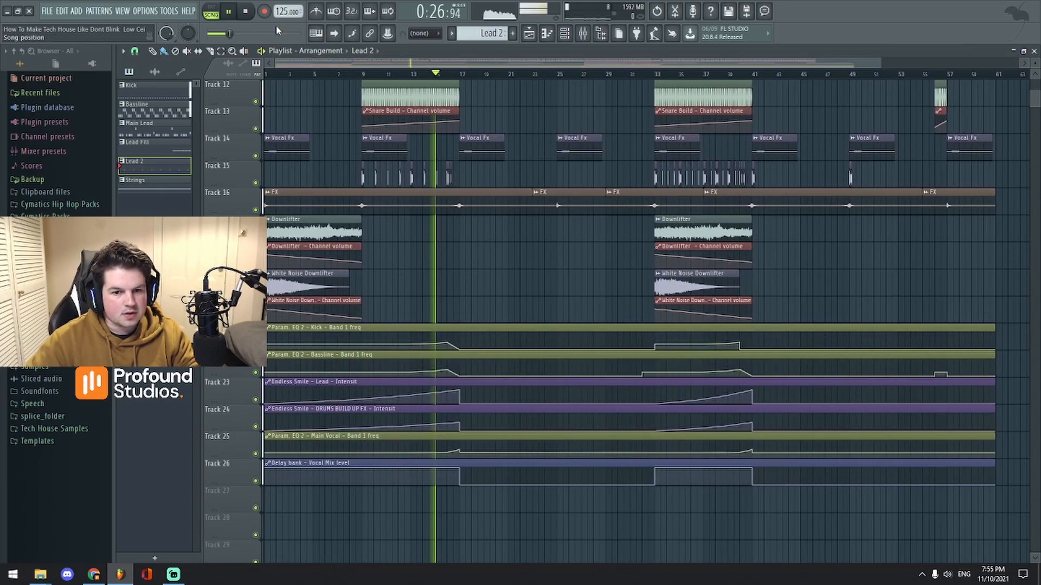
left_click(583, 34)
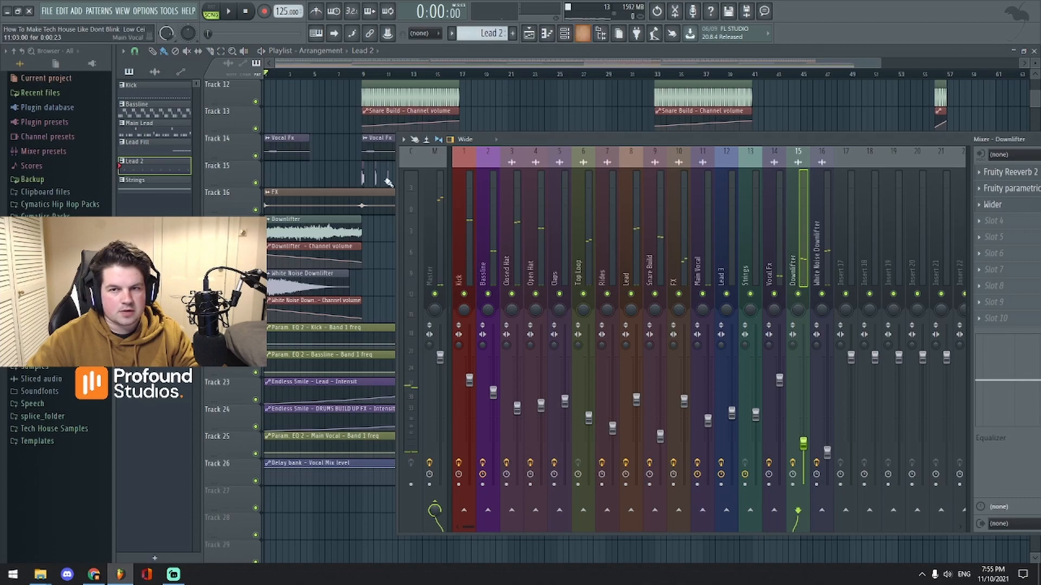
Step: Solo the Kick insert and play the song, skipping ahead to bar 9
right_click(463, 293)
left_click_drag(569, 139, 638, 142)
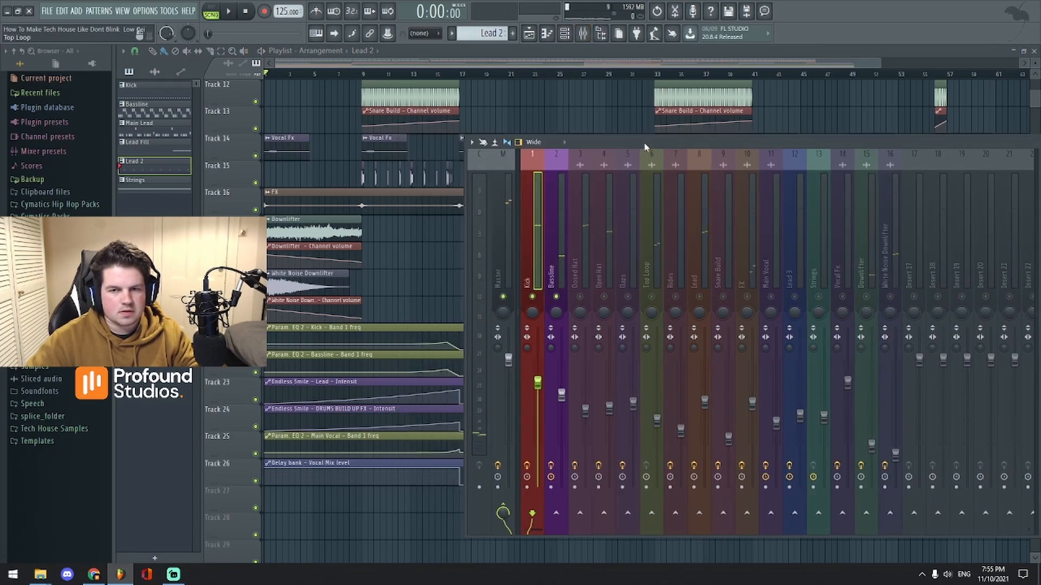
key("space")
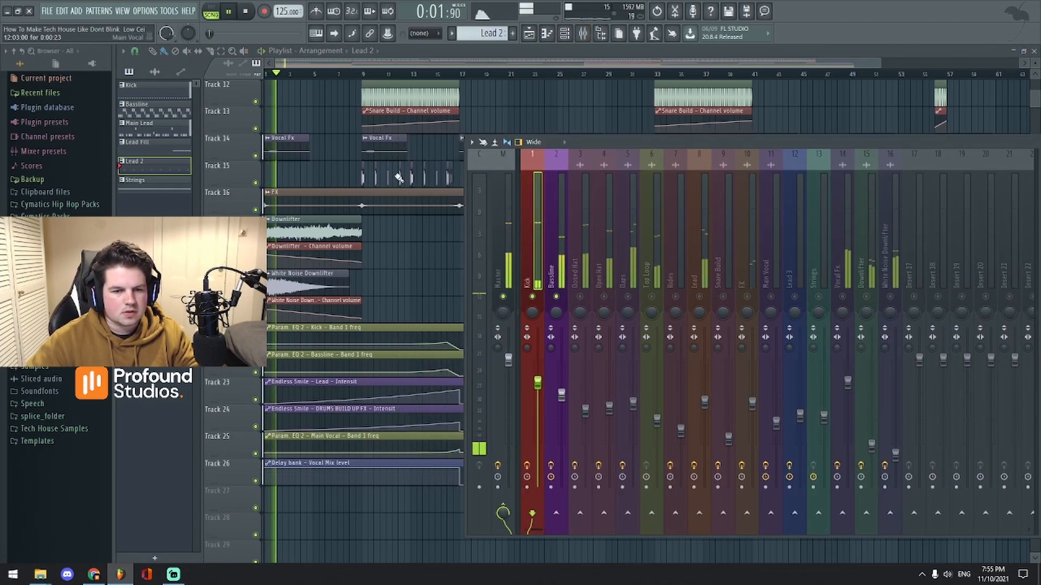
left_click_drag(208, 34, 227, 35)
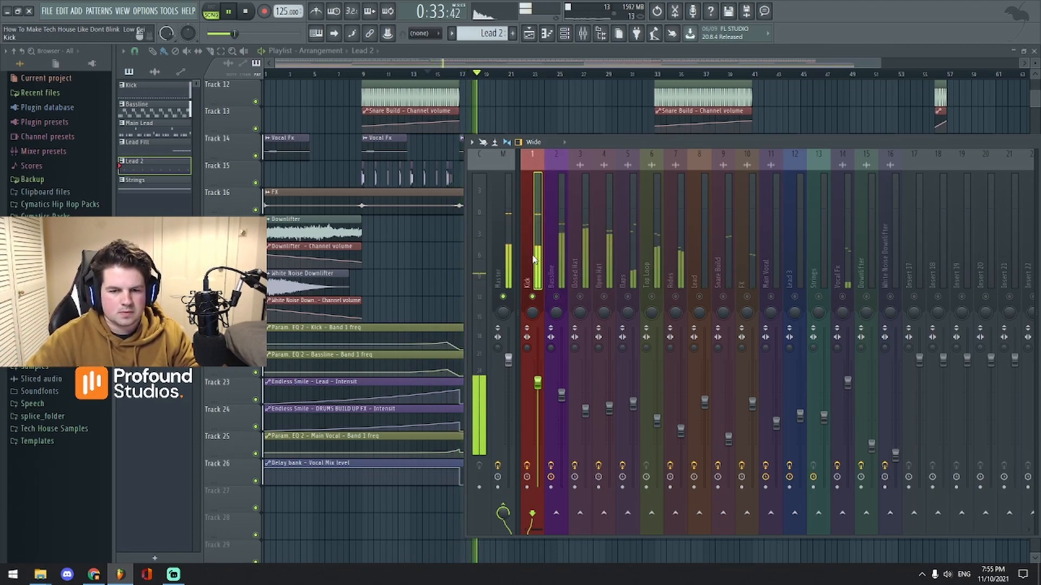
key("space")
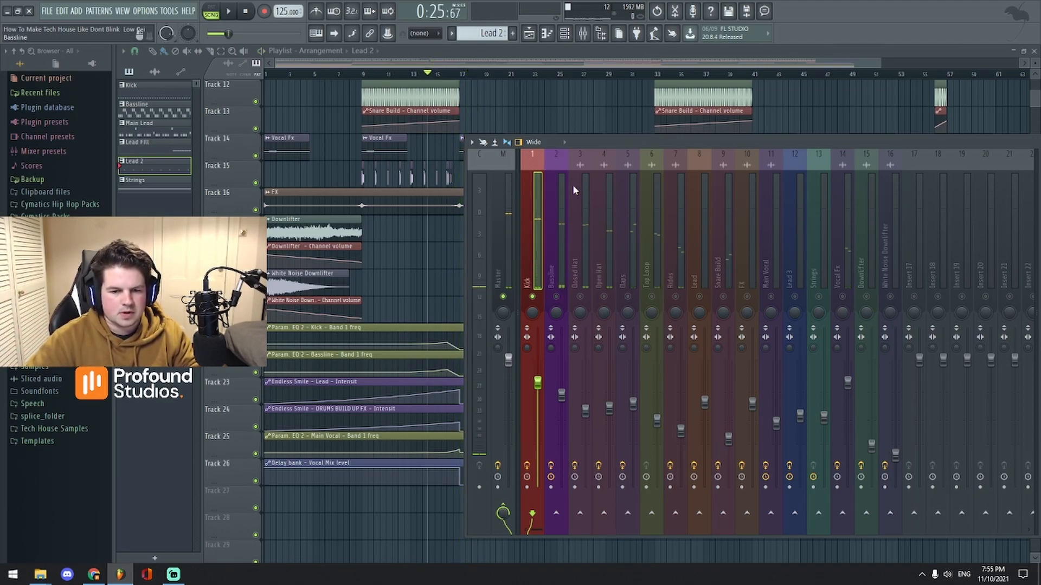
Step: Select the DRUMS BUILD UP FX insert to view Endless Smile, then return to the playlist
left_click_drag(719, 144, 529, 113)
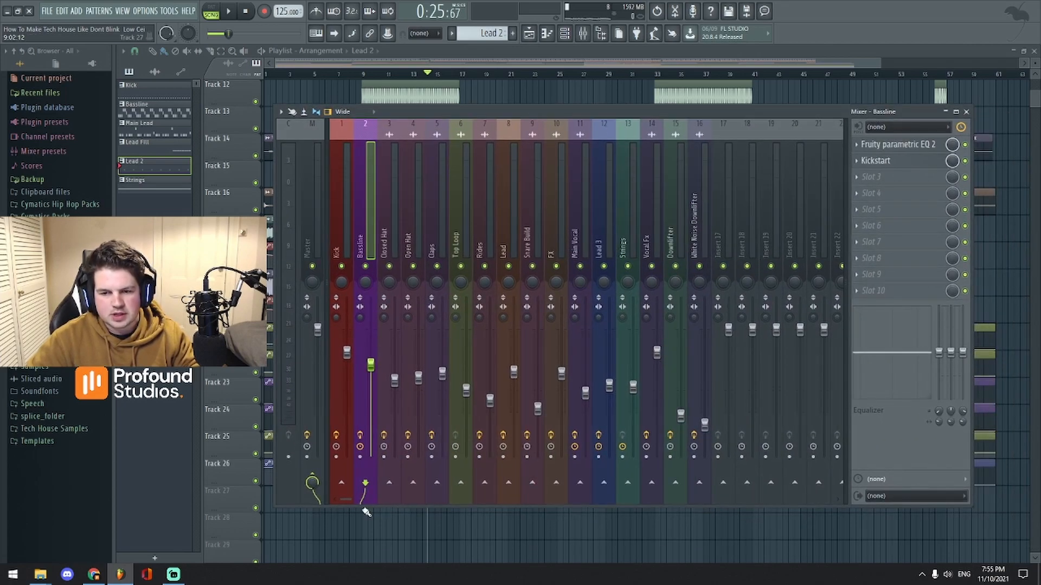
left_click_drag(351, 503, 366, 503)
left_click(826, 217)
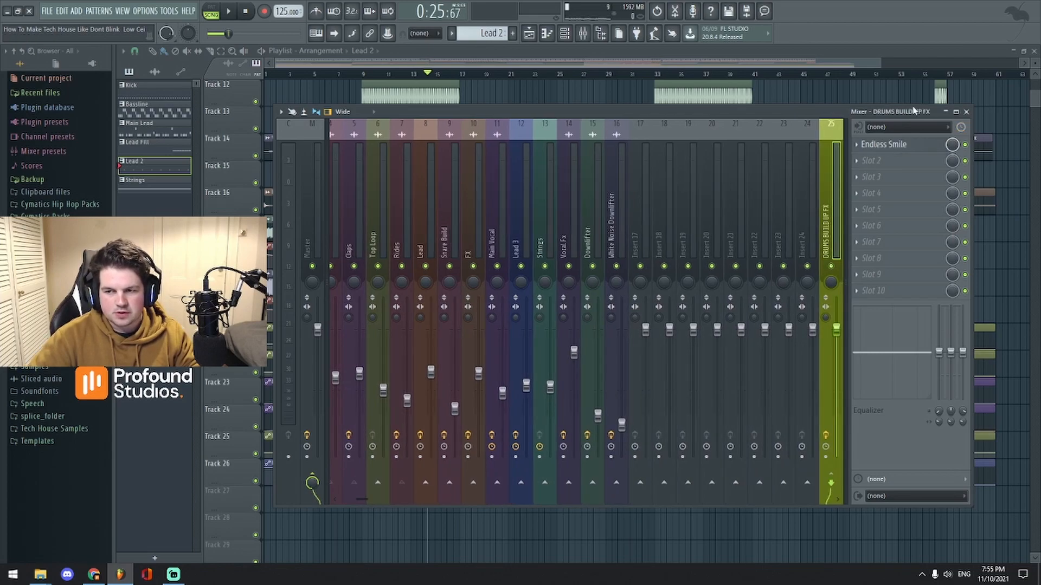
left_click_drag(800, 114, 835, 133)
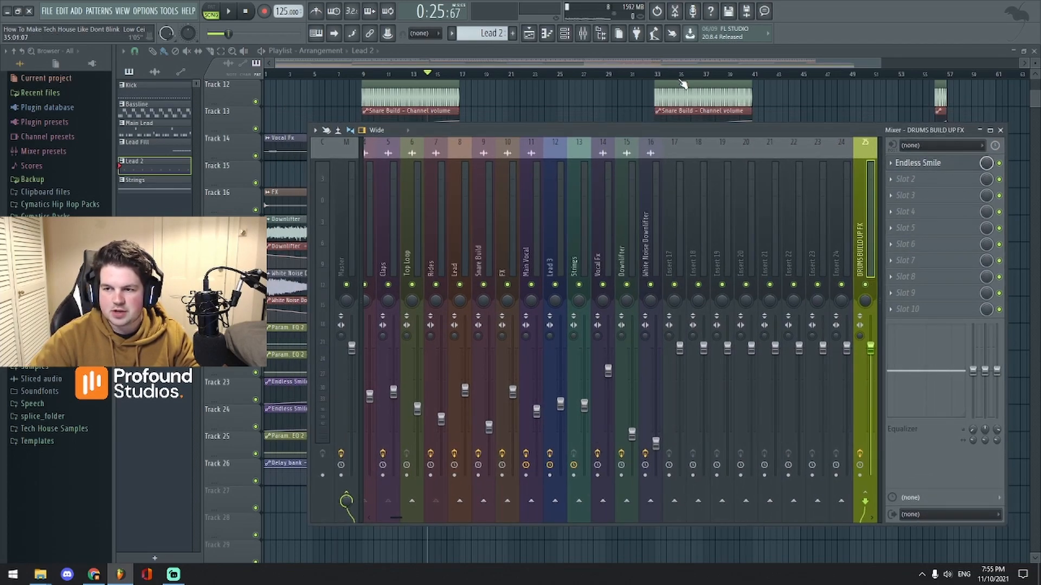
left_click(680, 51)
scroll(676, 70, "up", 3)
scroll(678, 348, "up", 9)
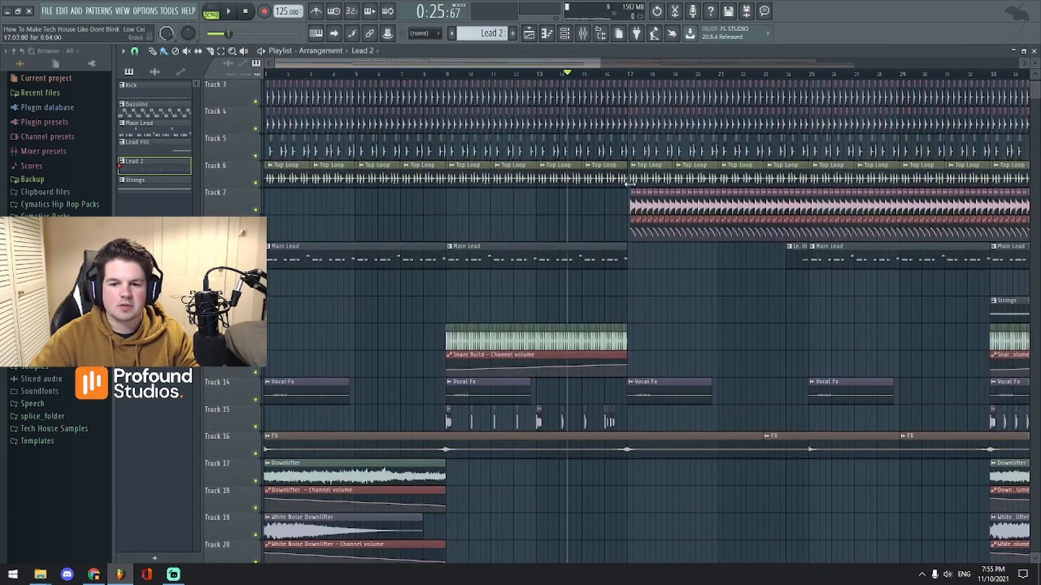
Step: Set the song position near bar 11 and reopen the mixer on the DRUMS BUILD UP FX insert
left_click(502, 75, "ctrl")
left_click(499, 74)
left_click(499, 74, "ctrl")
scroll(498, 64, "up", 3)
scroll(639, 319, "up", 1)
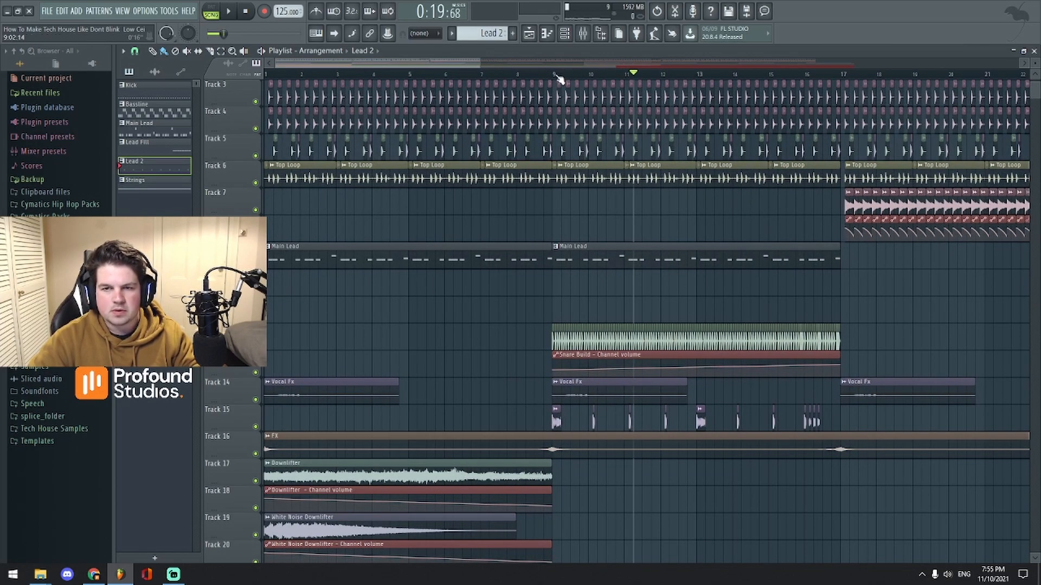
left_click(584, 35)
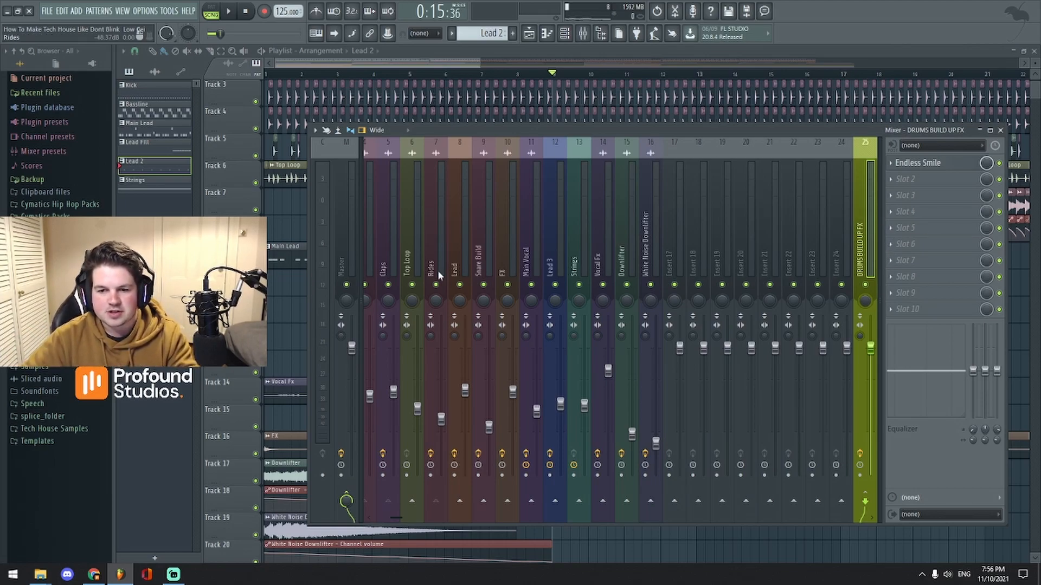
Step: Inspect the effect chains on the Claps and Closed Hat inserts, including Closed Hat's reverb and EQ
left_click(387, 266)
scroll(444, 404, "left", 3)
left_click(416, 259)
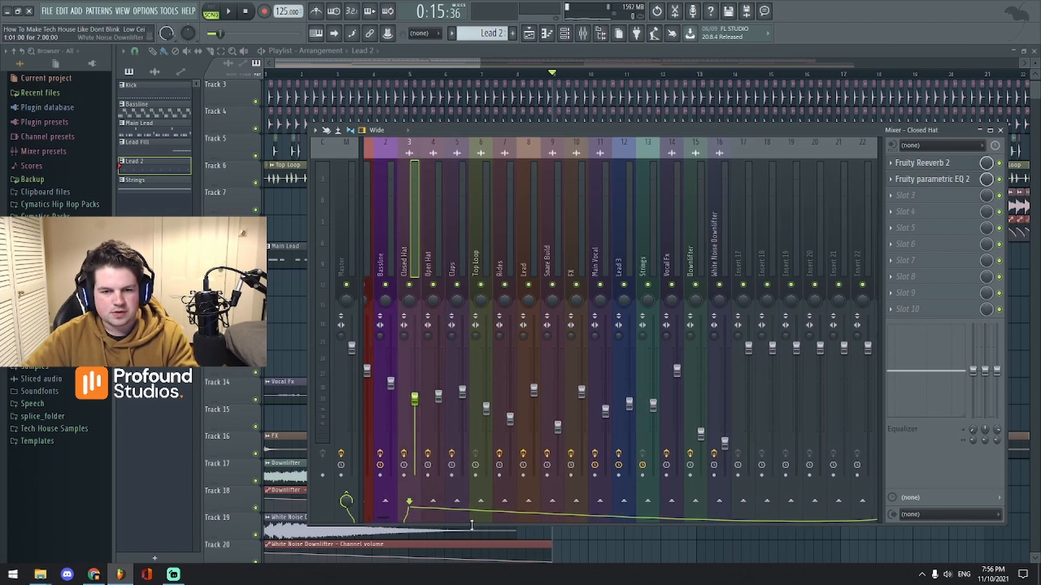
scroll(385, 517, "right", 4)
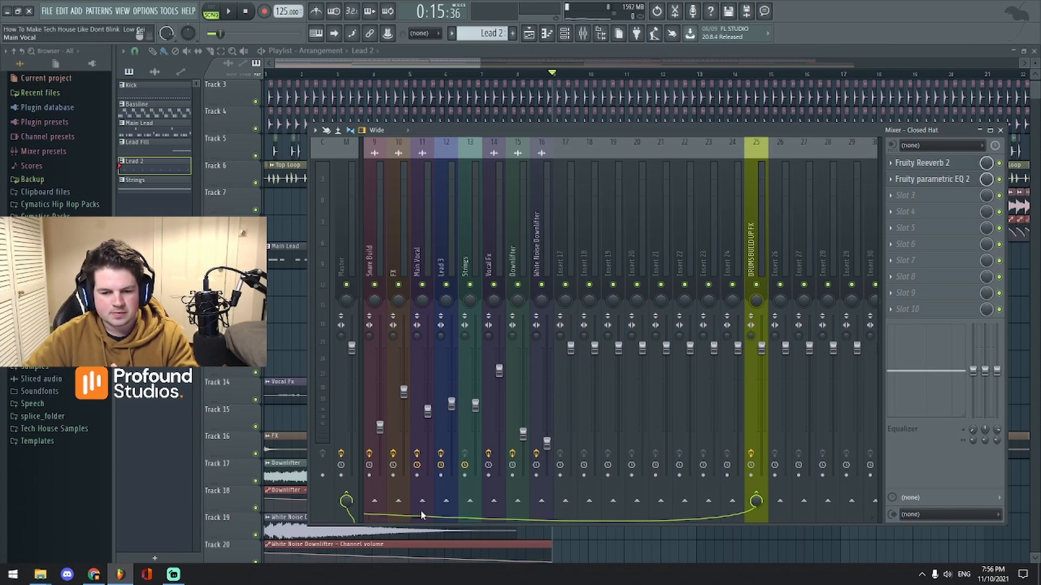
scroll(423, 515, "left", 4)
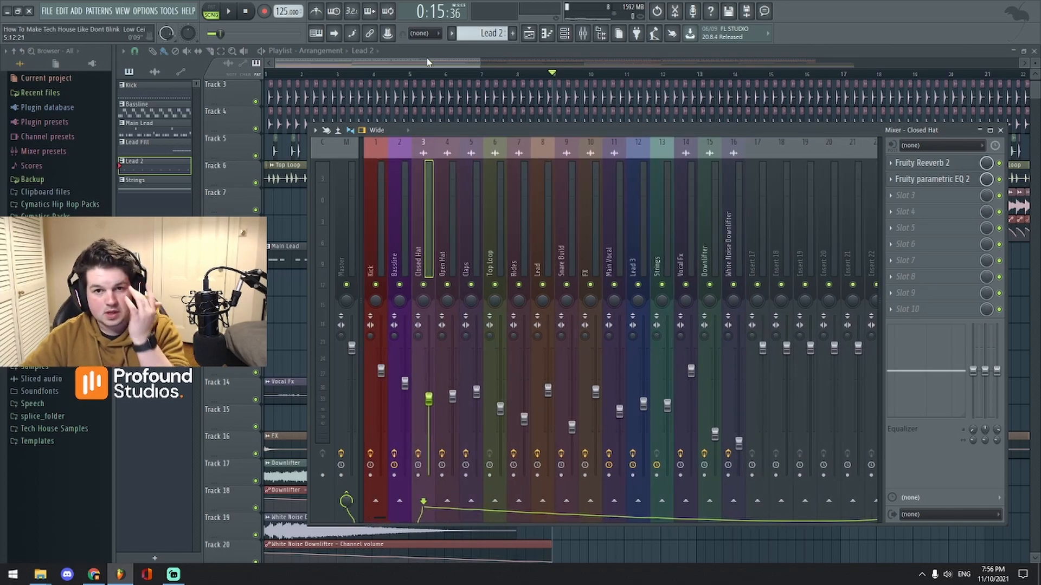
Step: Return to the playlist and play the song from around bar 11
left_click(428, 63)
scroll(479, 100, "down", 3)
key("space")
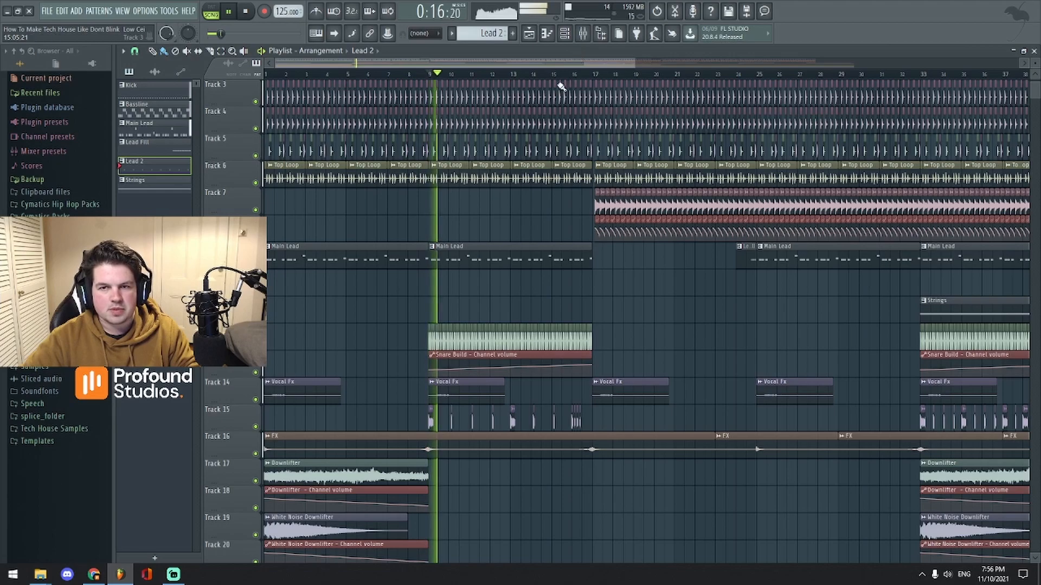
Step: Set the song position just before bar 17 and play the build-up into the drop, scrolling through the tracks
left_click(551, 74)
key("space")
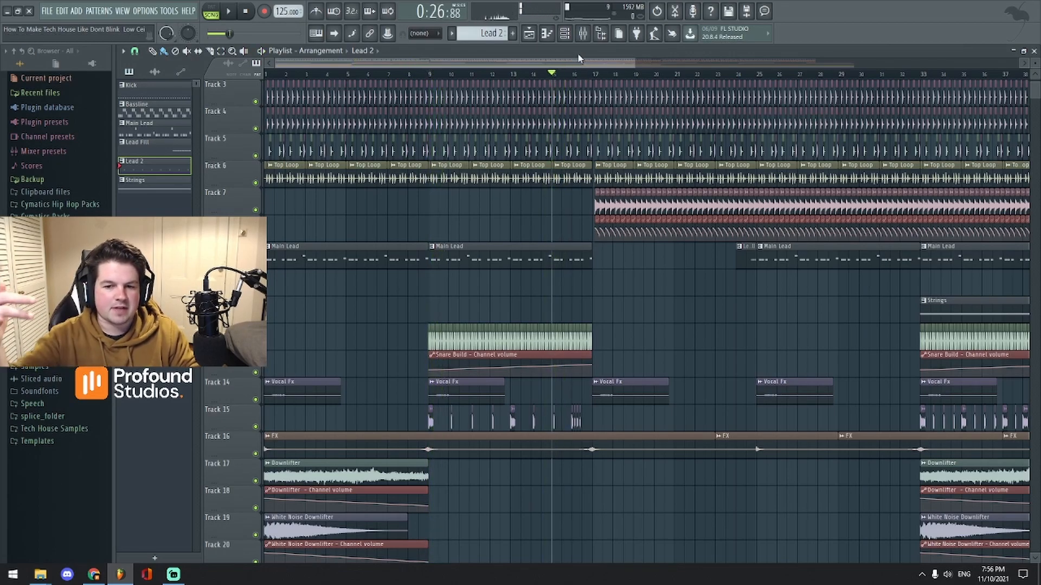
scroll(607, 193, "down", 3)
scroll(541, 112, "up", 4)
key("space")
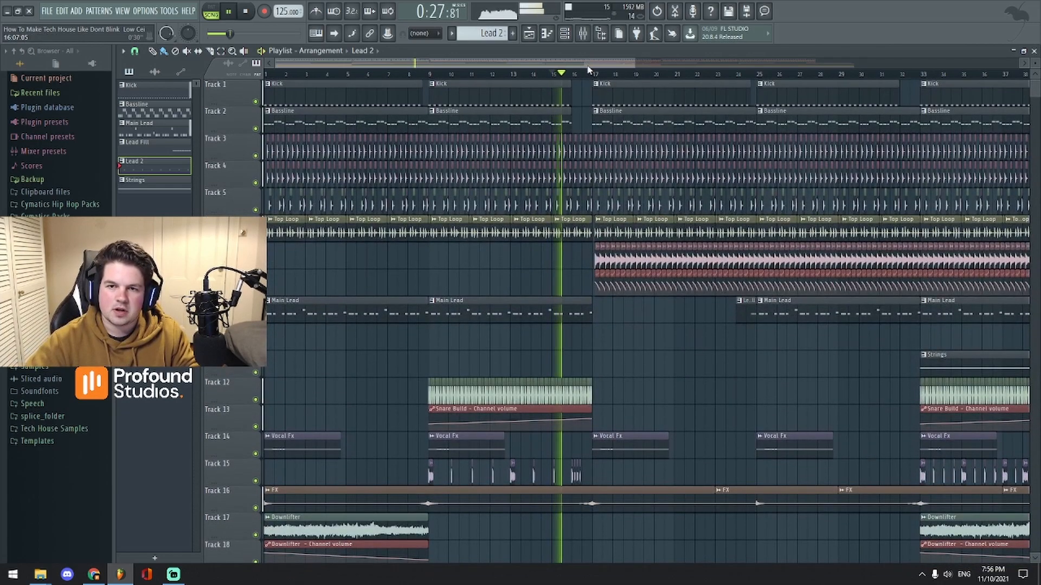
scroll(589, 70, "down", 2)
scroll(589, 72, "up", 1)
scroll(576, 185, "down", 4)
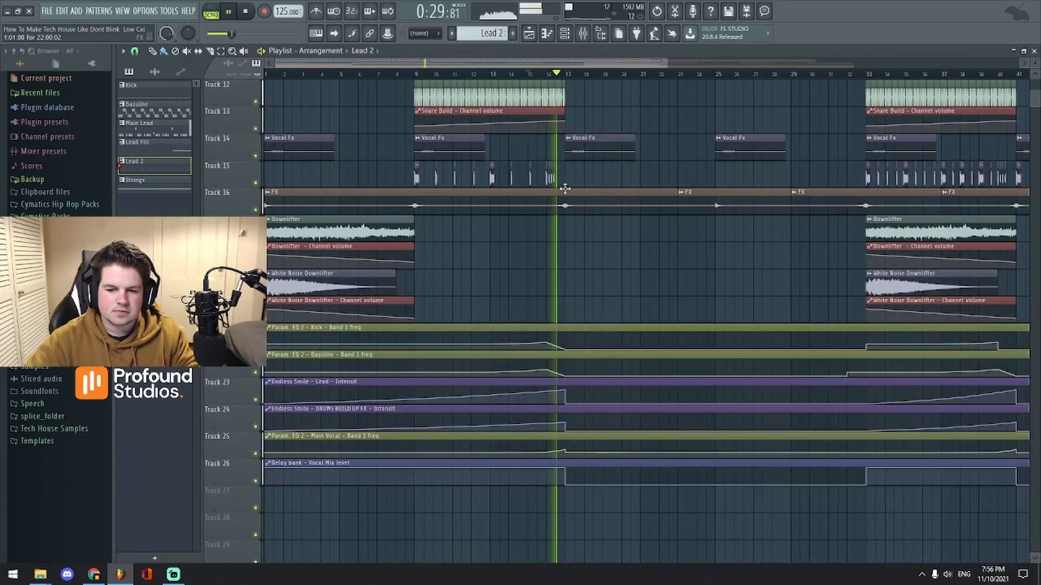
scroll(589, 66, "down", 3)
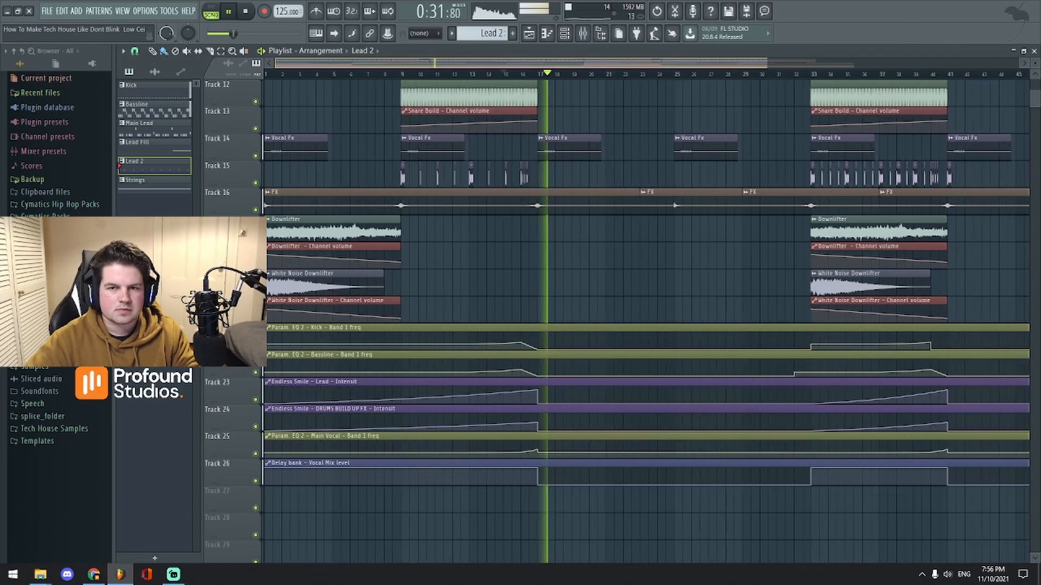
scroll(594, 67, "up", 1)
scroll(638, 221, "up", 2)
scroll(634, 223, "down", 2)
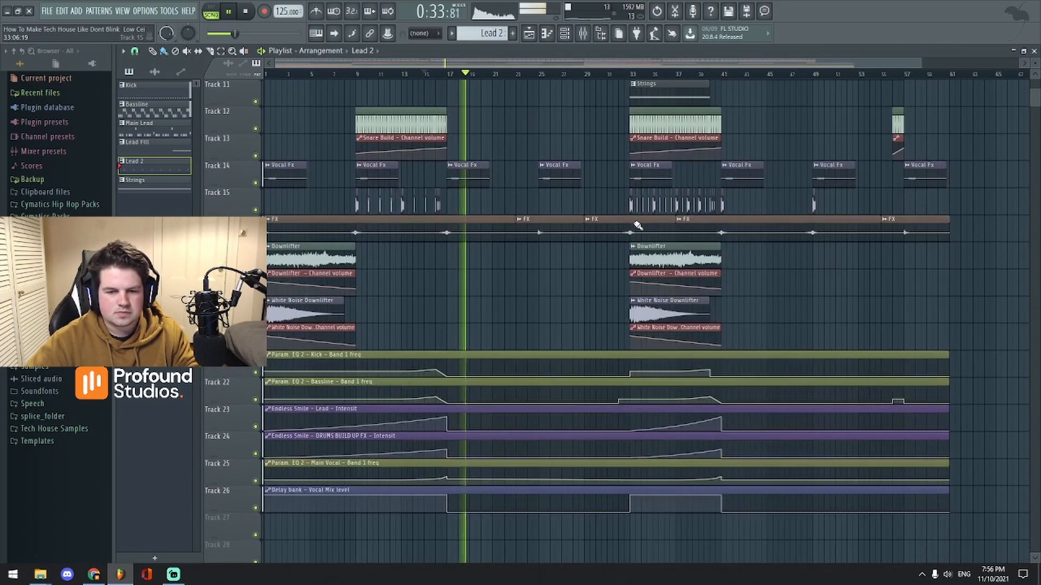
scroll(631, 225, "up", 4)
scroll(584, 67, "up", 1)
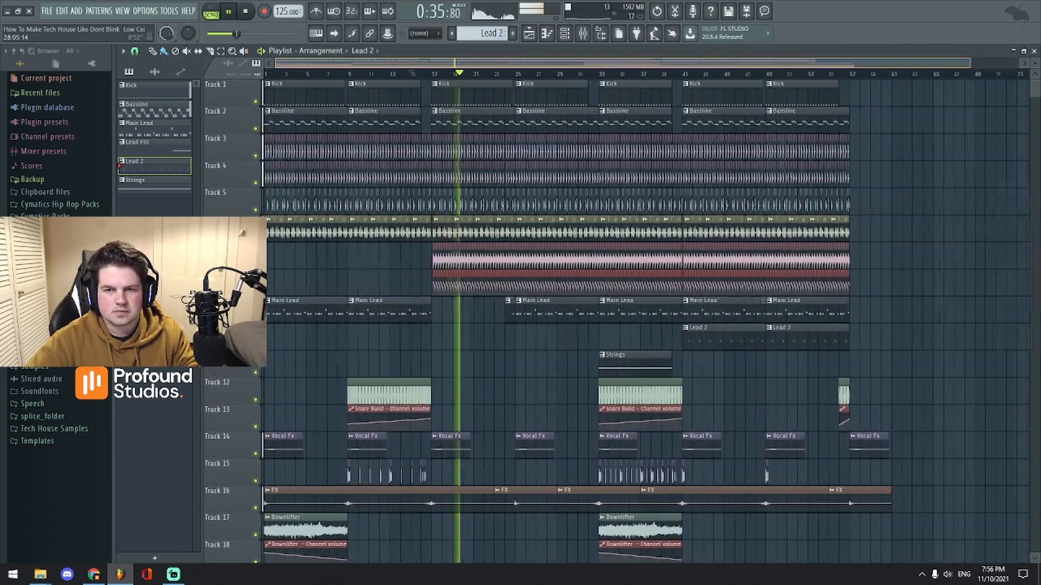
Step: Stop playback at 0:25:92, just past bar 14, and scroll through the full playlist
key("space")
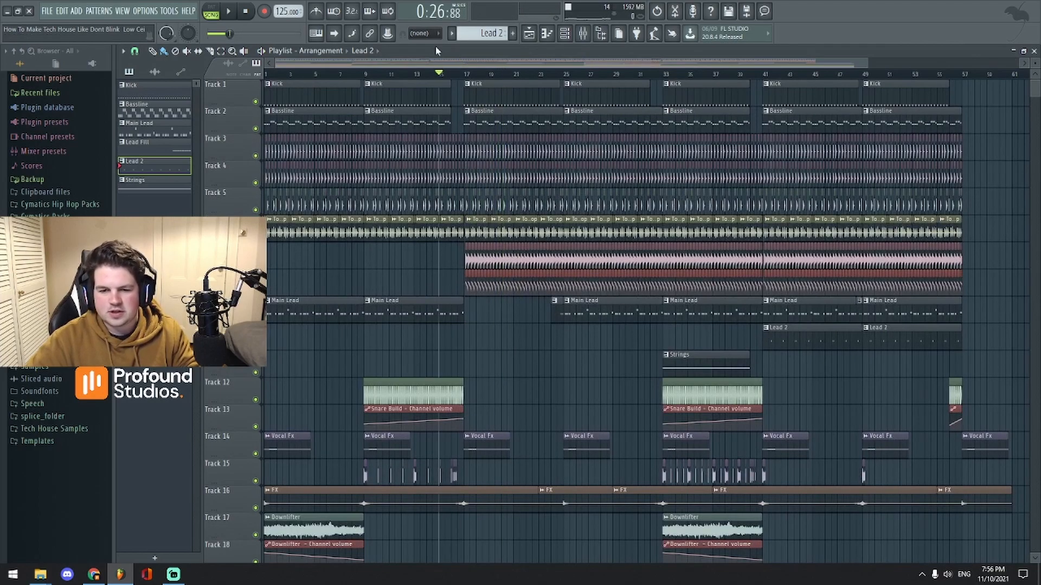
scroll(505, 75, "up", 2)
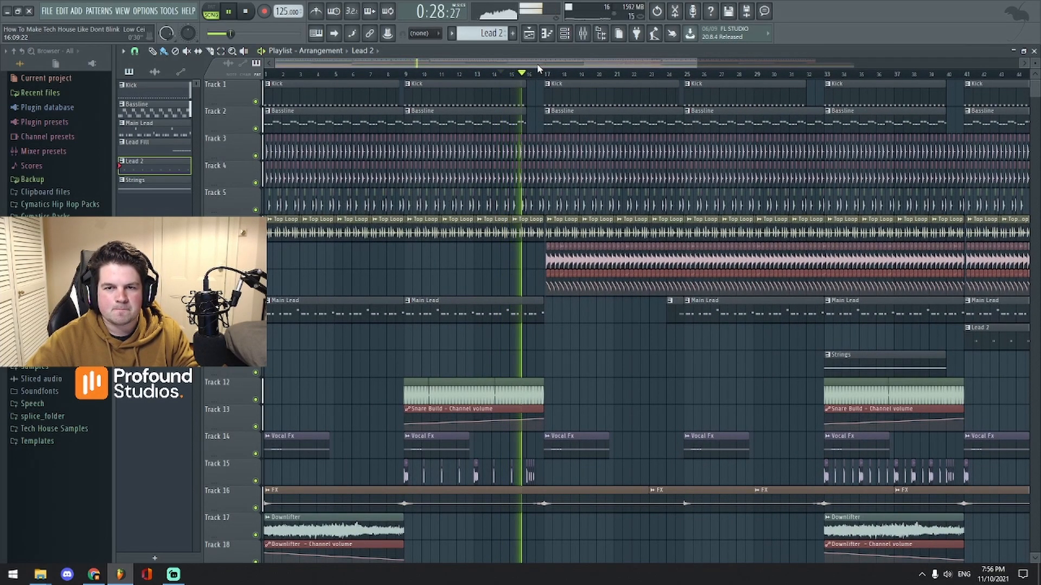
scroll(569, 234, "down", 6)
scroll(569, 239, "down", 5)
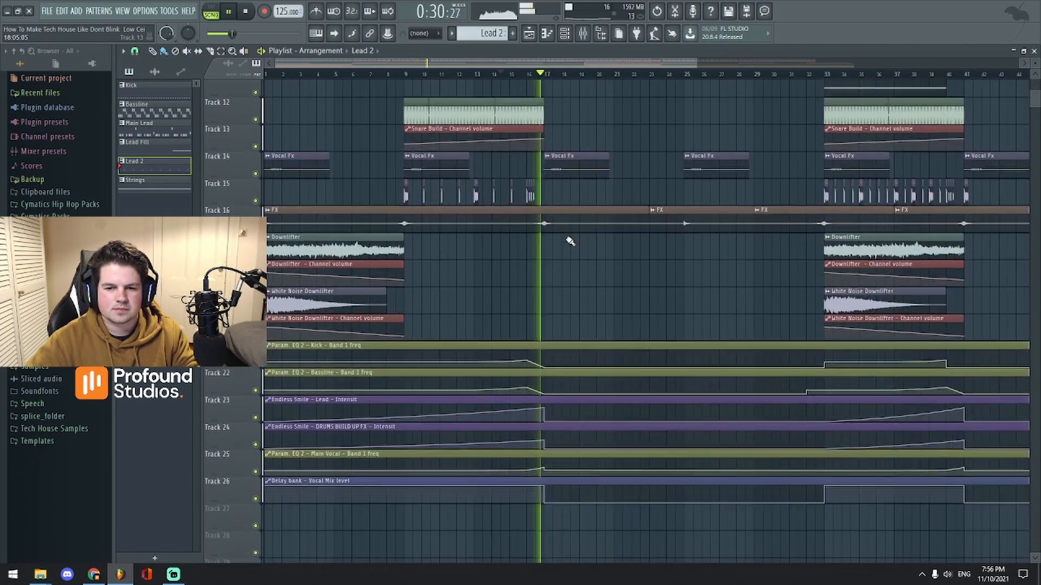
scroll(653, 257, "up", 6)
scroll(653, 264, "up", 6)
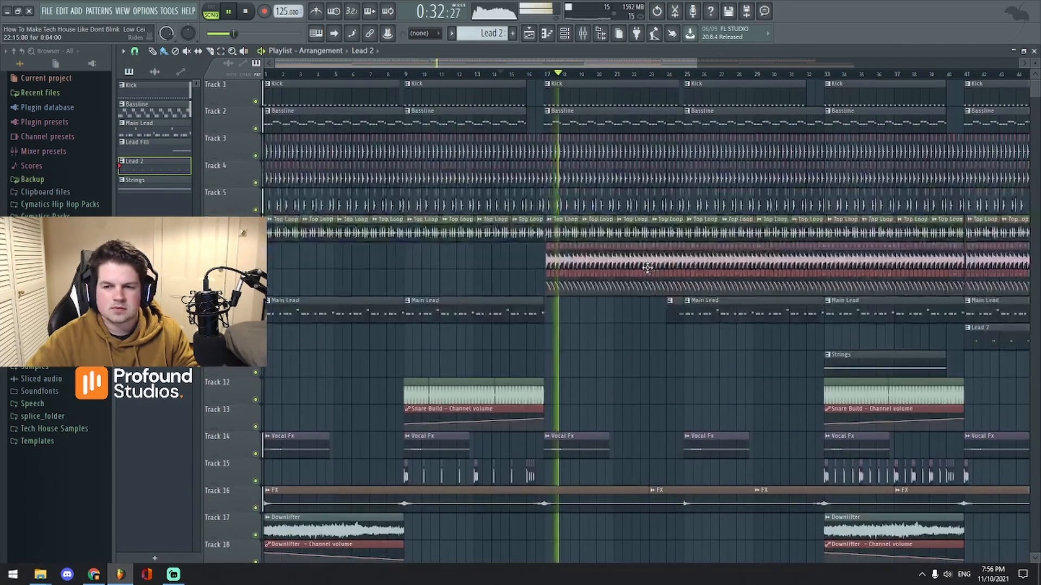
key("space")
scroll(577, 69, "up", 3)
scroll(577, 70, "down", 1)
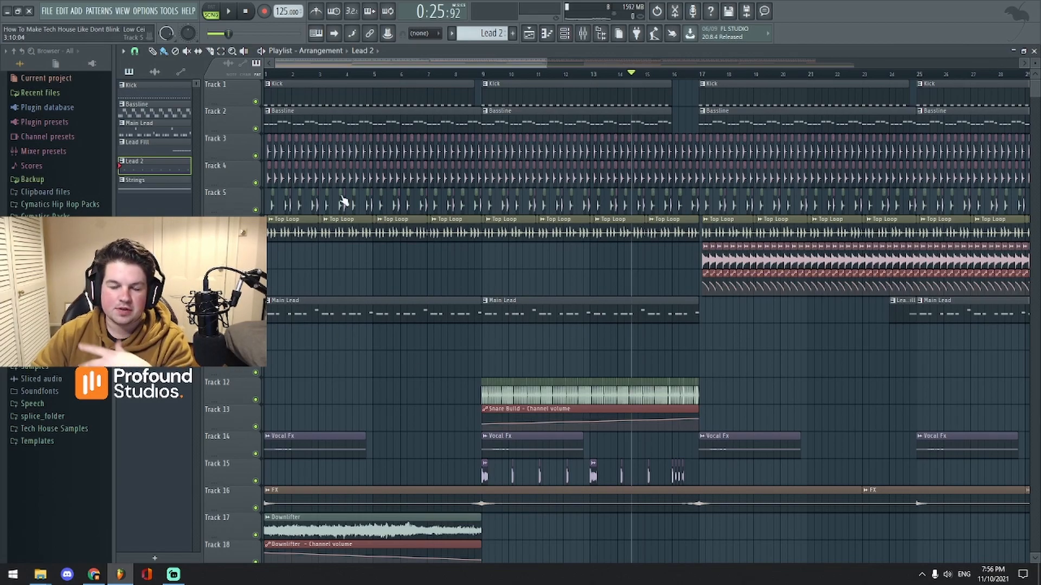
scroll(313, 223, "down", 3)
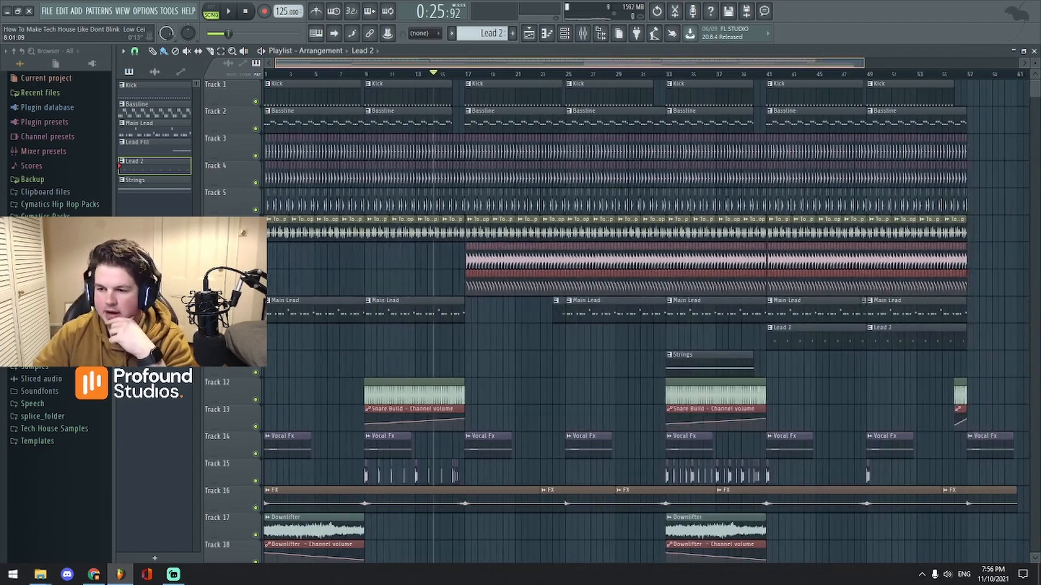
scroll(491, 374, "down", 5)
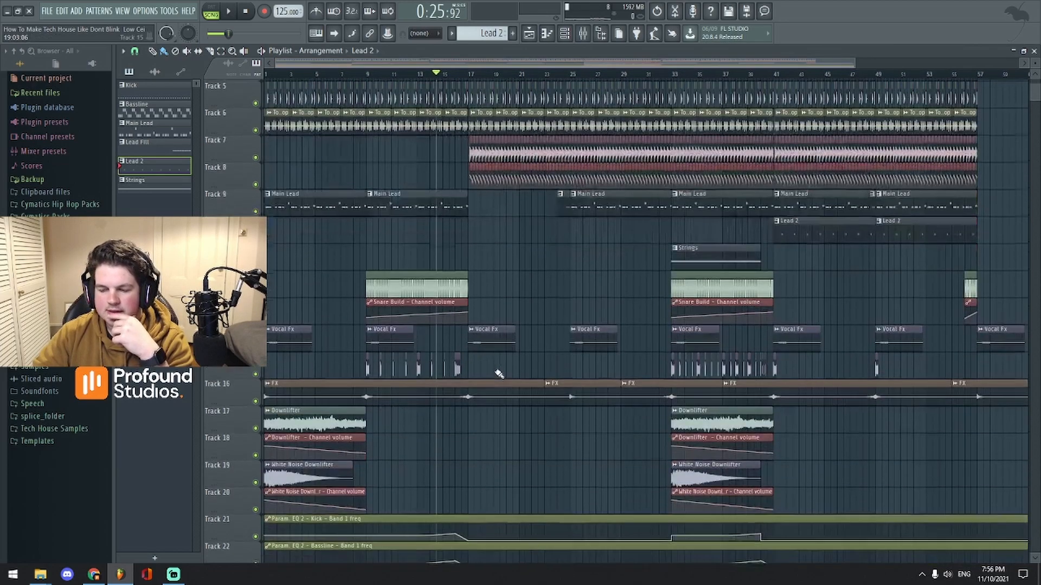
scroll(488, 375, "down", 2)
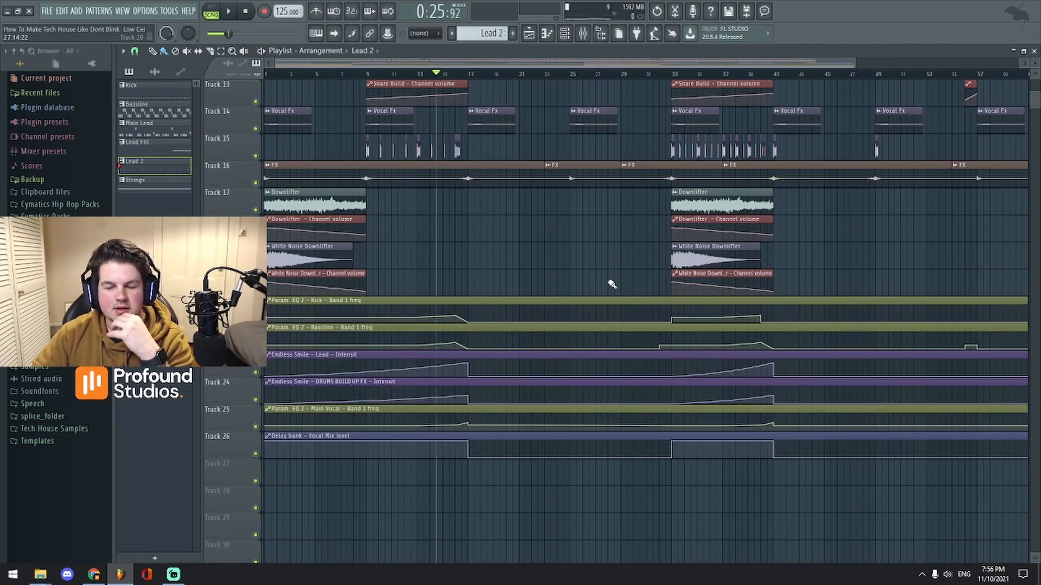
scroll(786, 485, "up", 4)
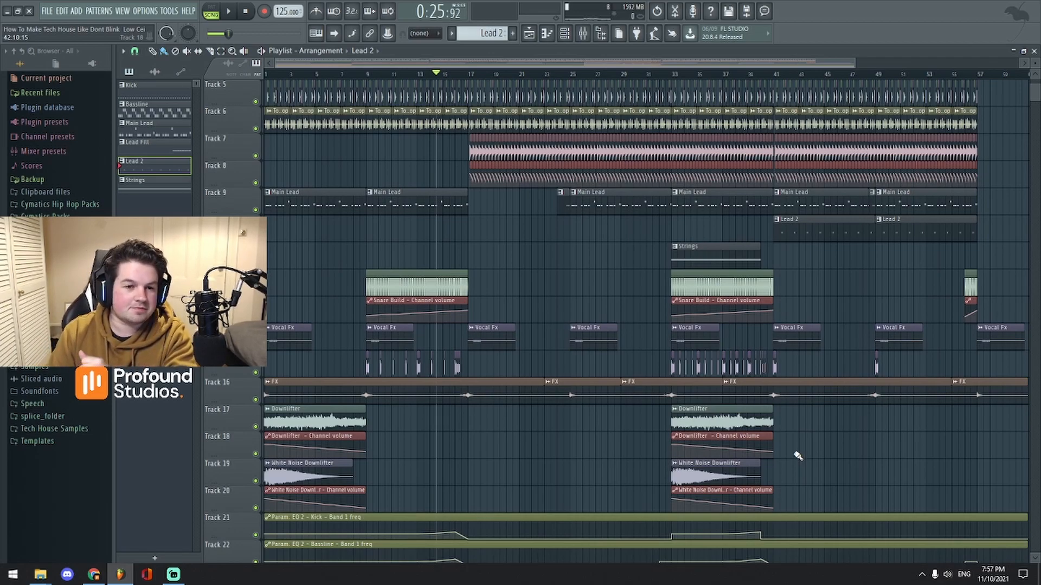
scroll(571, 513, "down", 8)
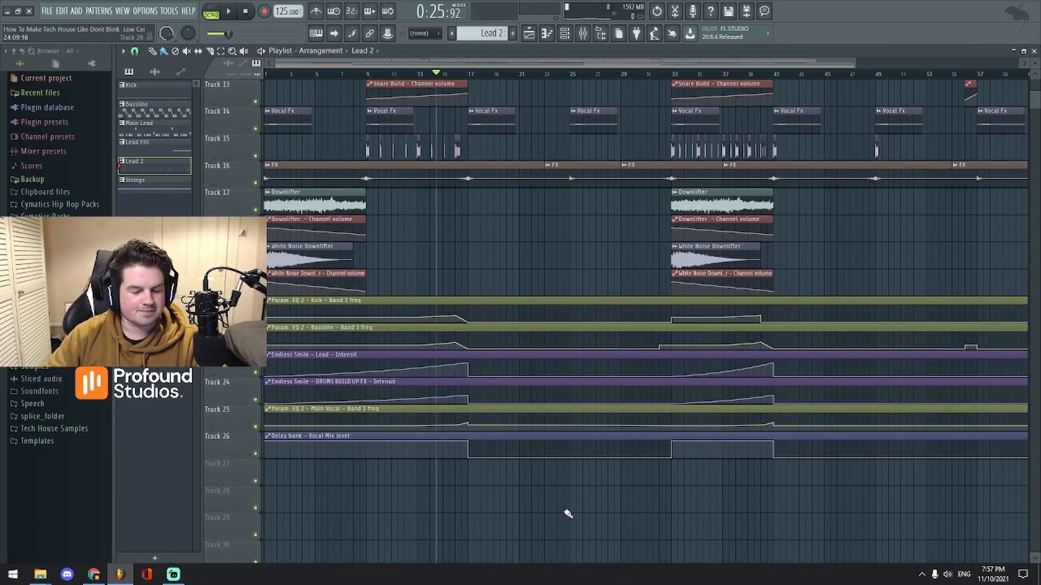
scroll(533, 514, "up", 3)
scroll(533, 514, "up", 9)
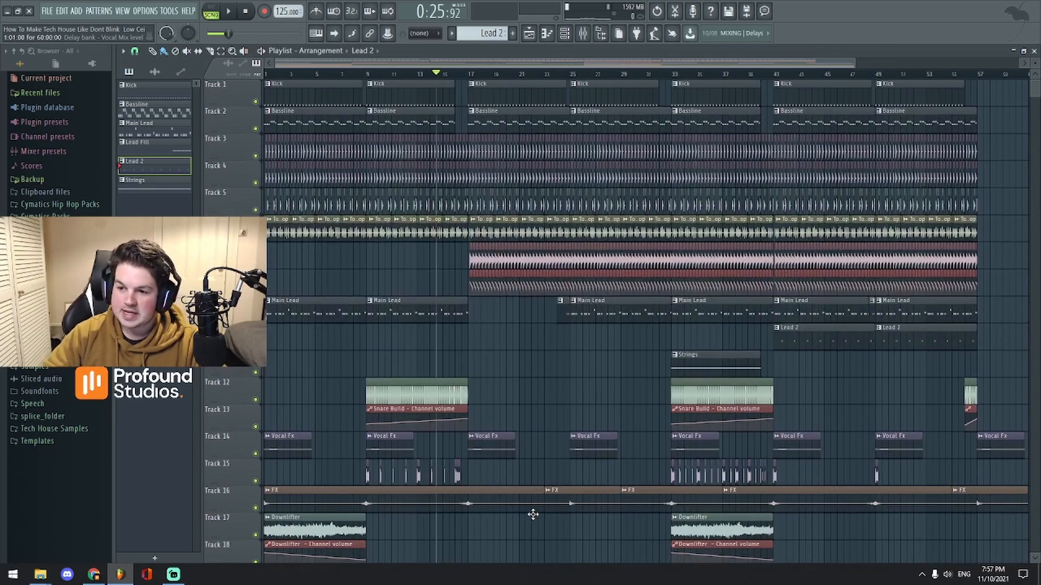
scroll(533, 515, "down", 8)
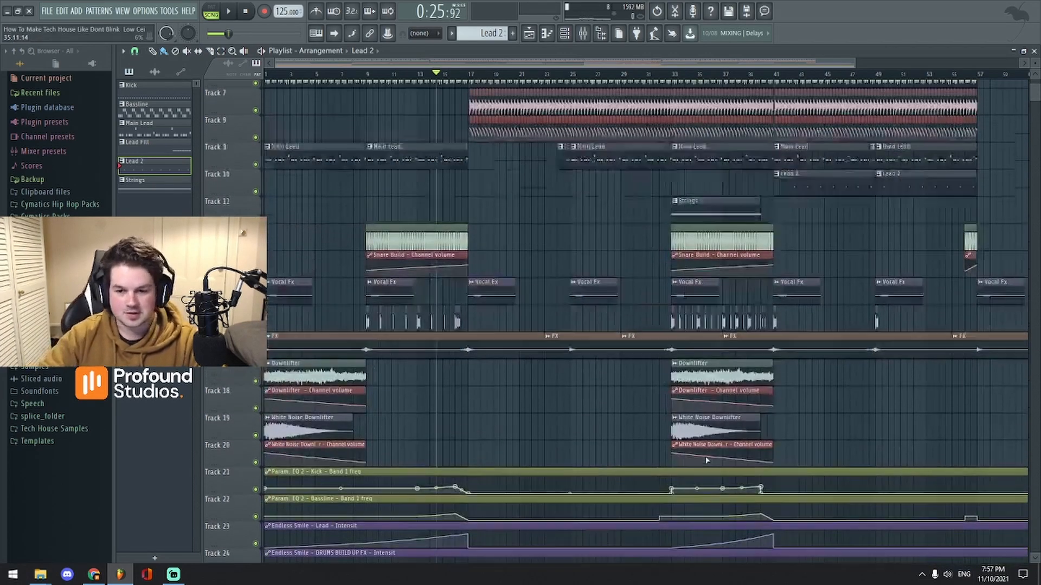
scroll(696, 461, "down", 4)
scroll(696, 456, "up", 10)
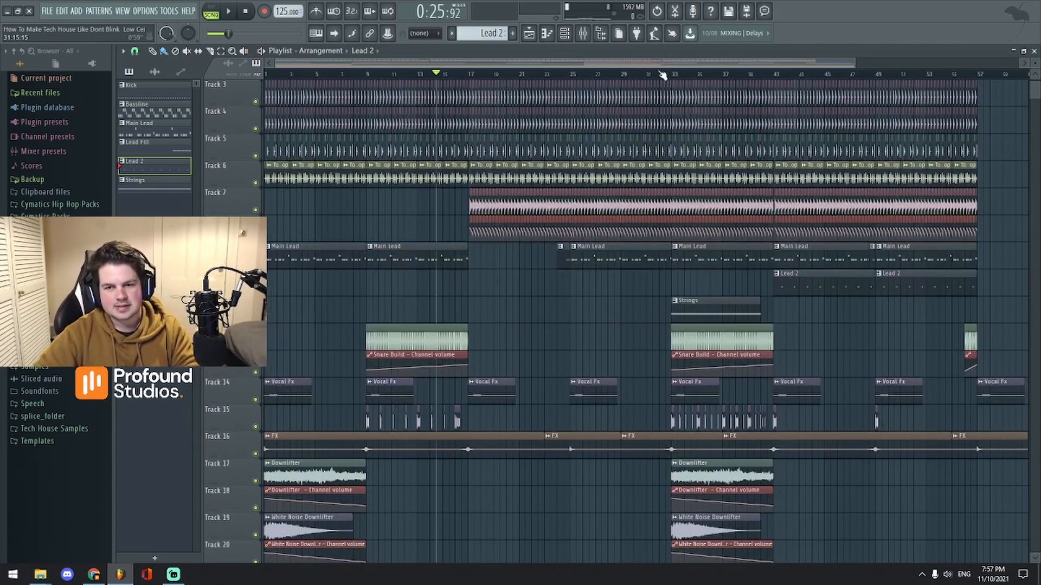
scroll(705, 217, "up", 2)
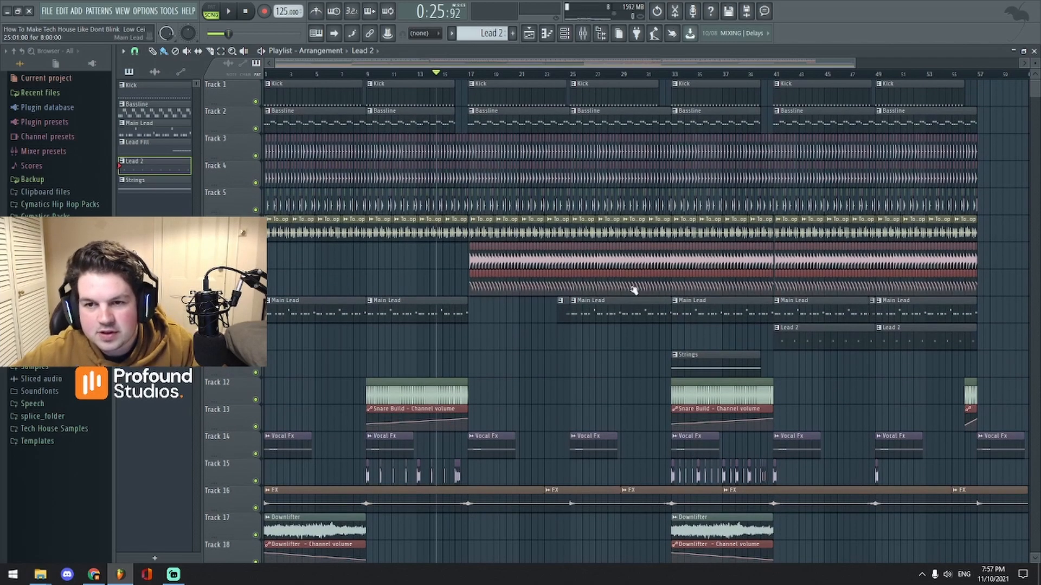
scroll(628, 81, "up", 1)
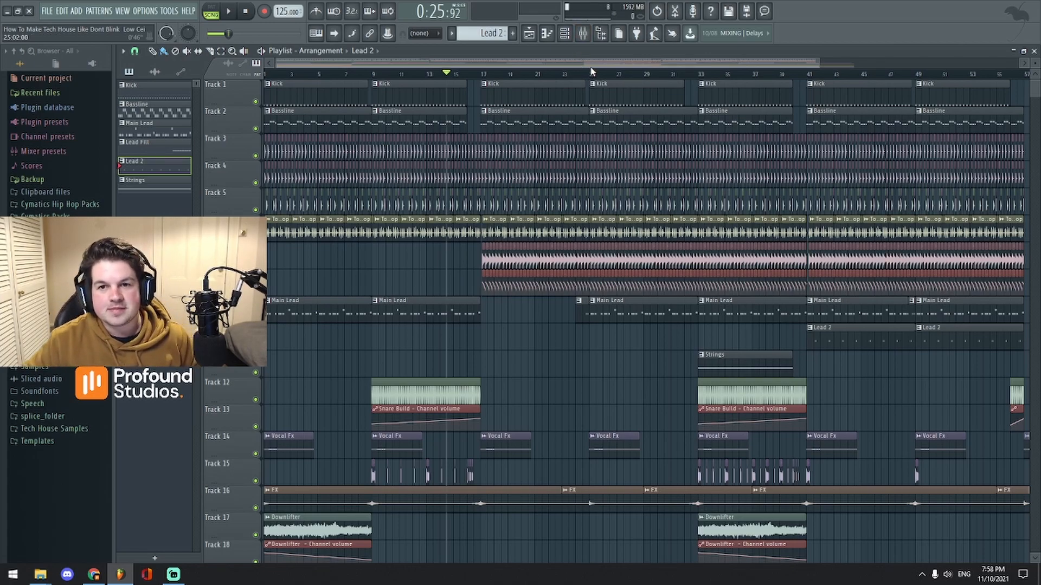
scroll(593, 74, "down", 1)
scroll(592, 65, "down", 2)
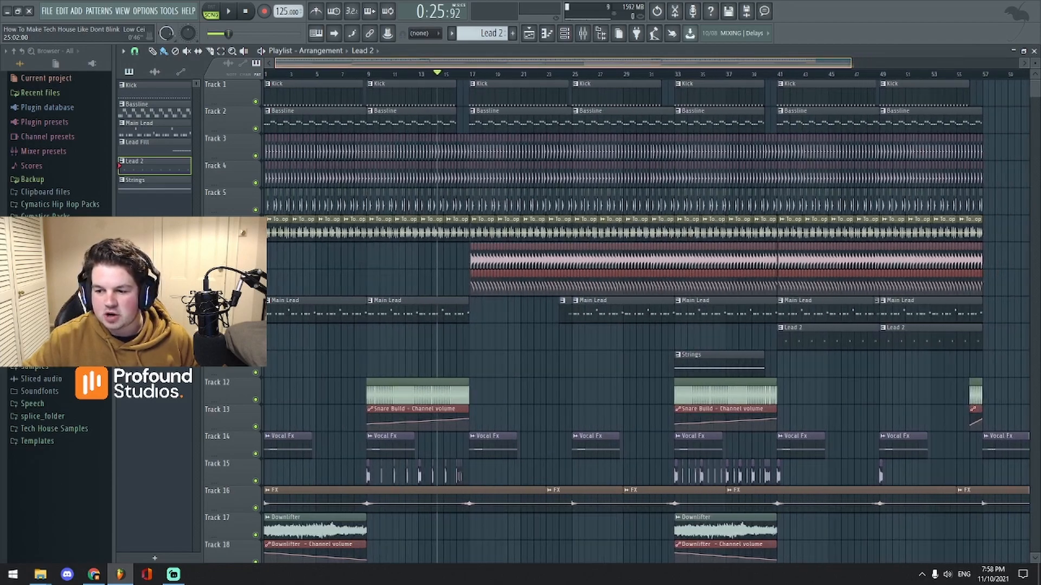